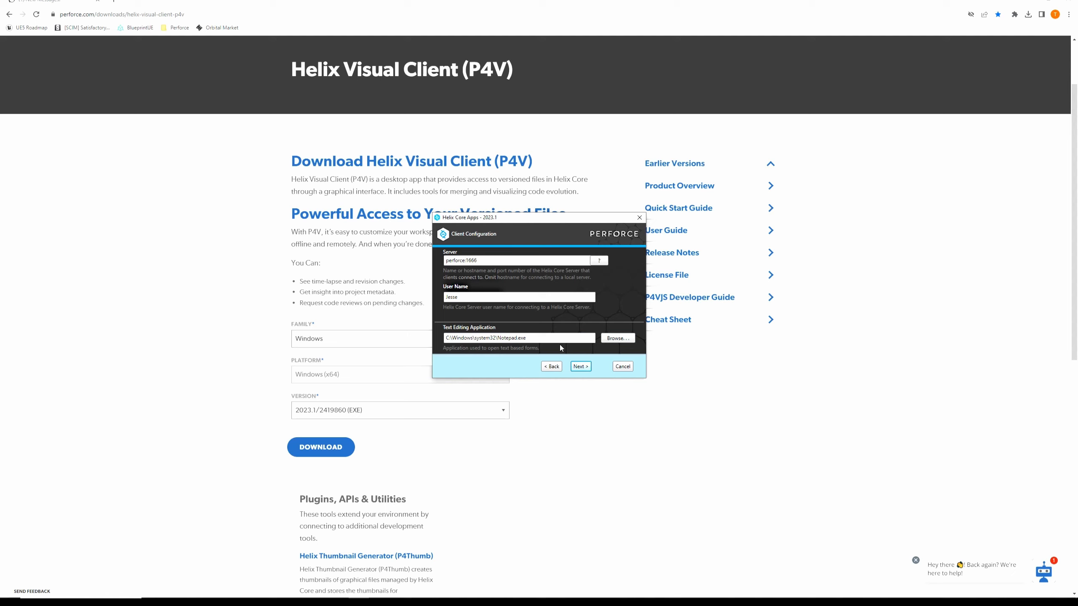
Step: Accept the client configuration with server perforce:1666 and Notepad as the text editor, and continue the Helix Core Apps installation
click(581, 366)
click(581, 366)
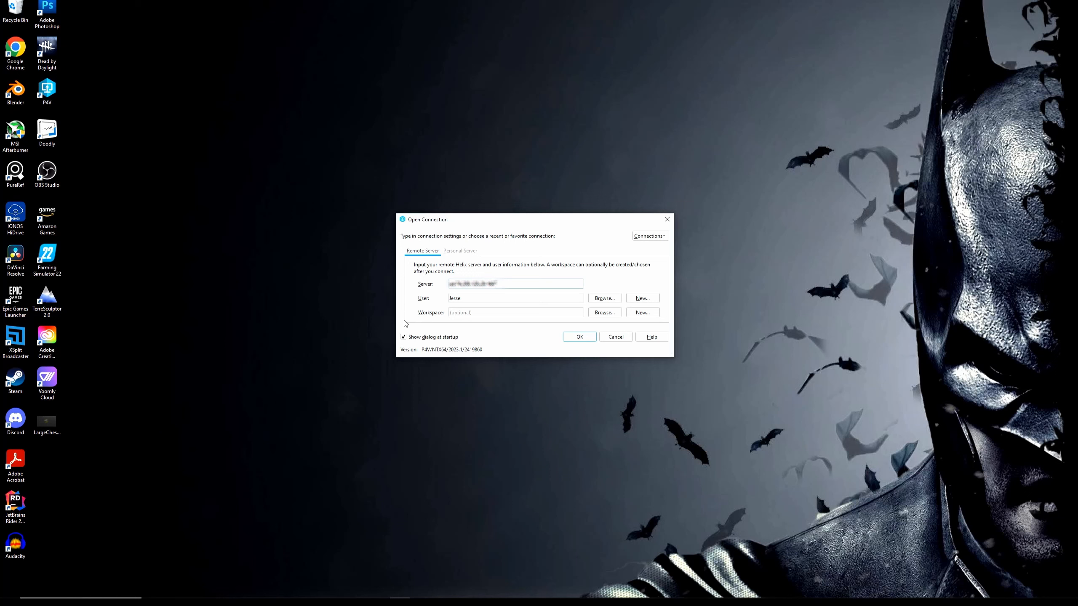
Step: Connect to the remote Helix server, trusting its fingerprint for future connections, and reposition the P4V window on the desktop
click(605, 298)
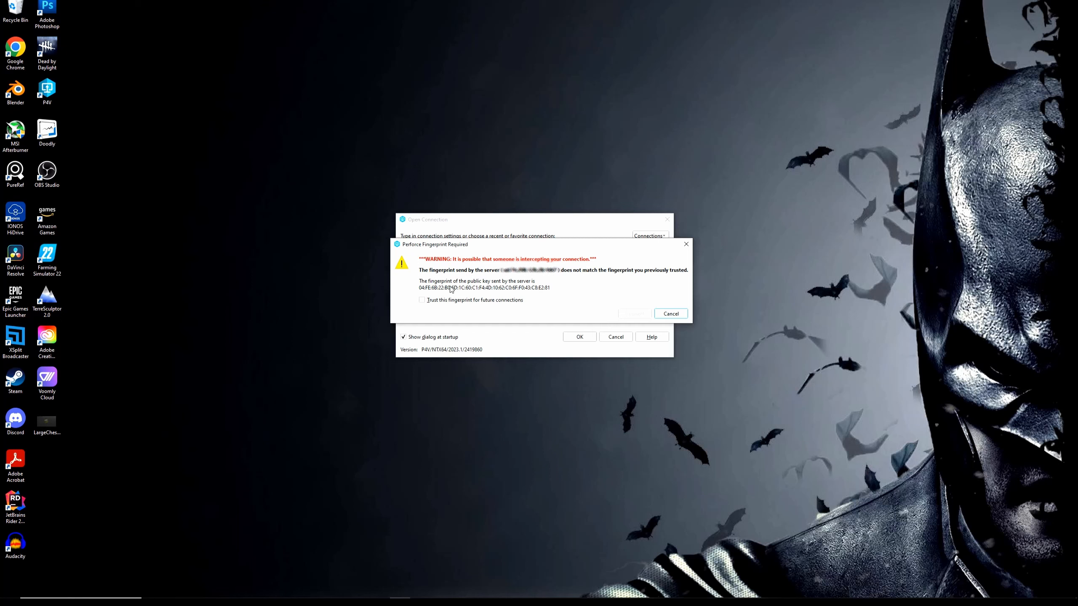
click(422, 300)
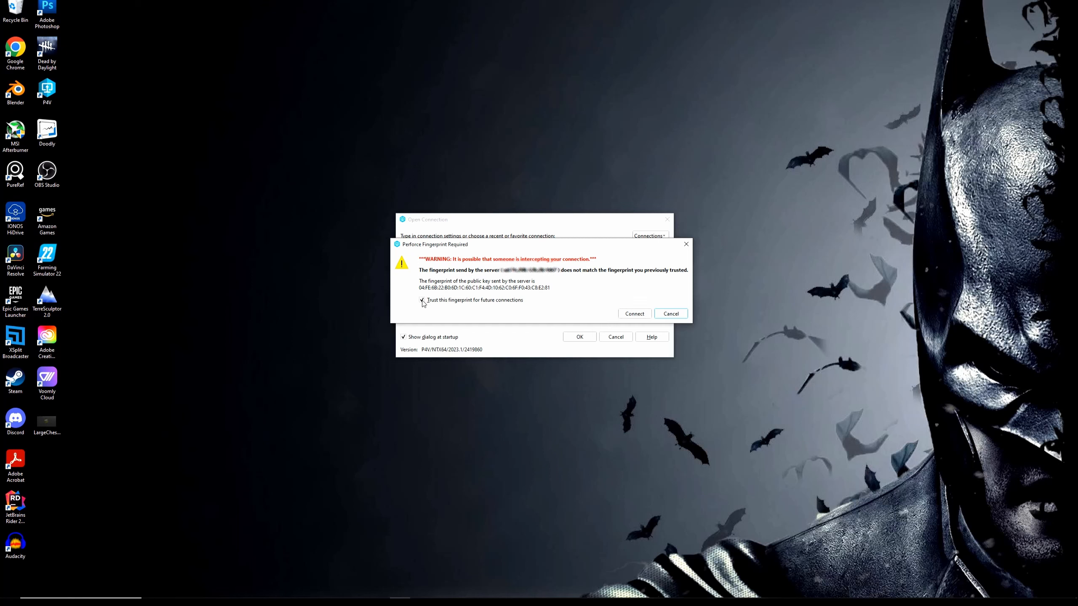
click(640, 314)
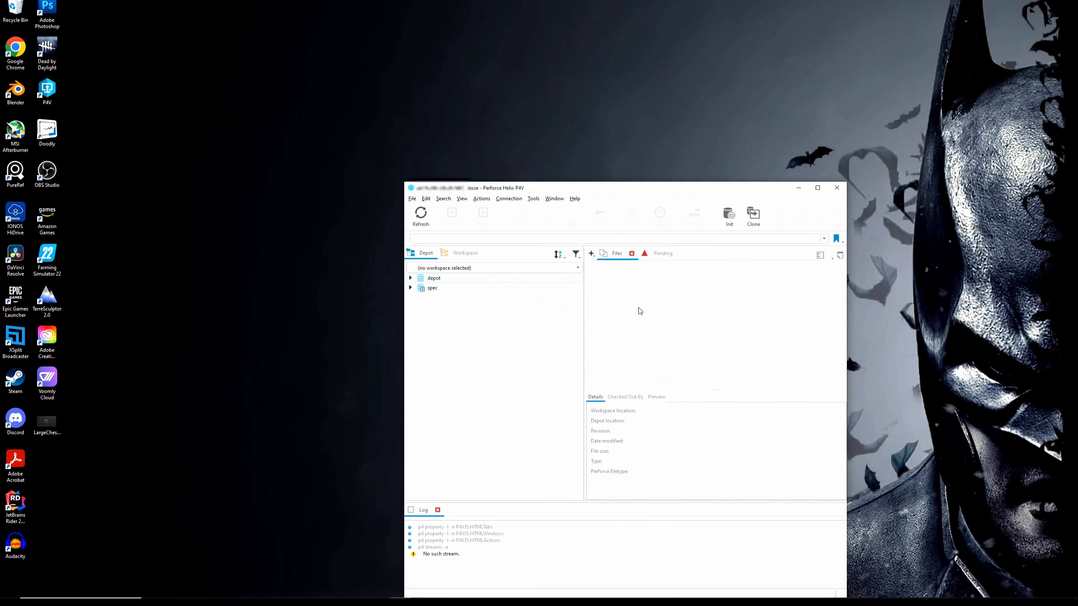
drag(636, 191, 559, 117)
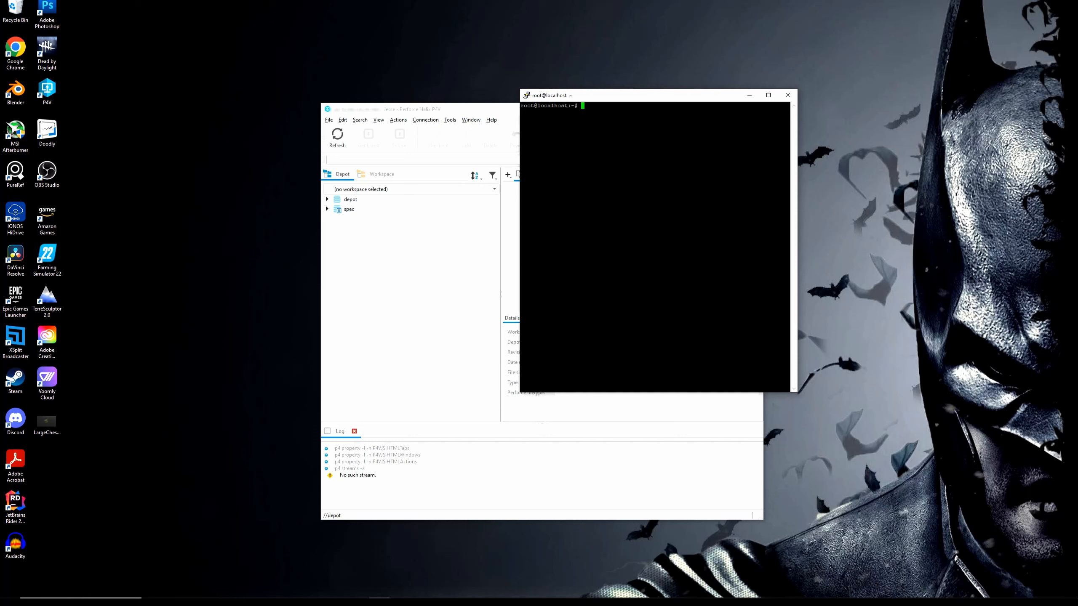
Step: In the server's root terminal, run p4 configure set dm.user.noautocreate=2 and p4 configure set run.users.authorize=1
key(alt+Tab)
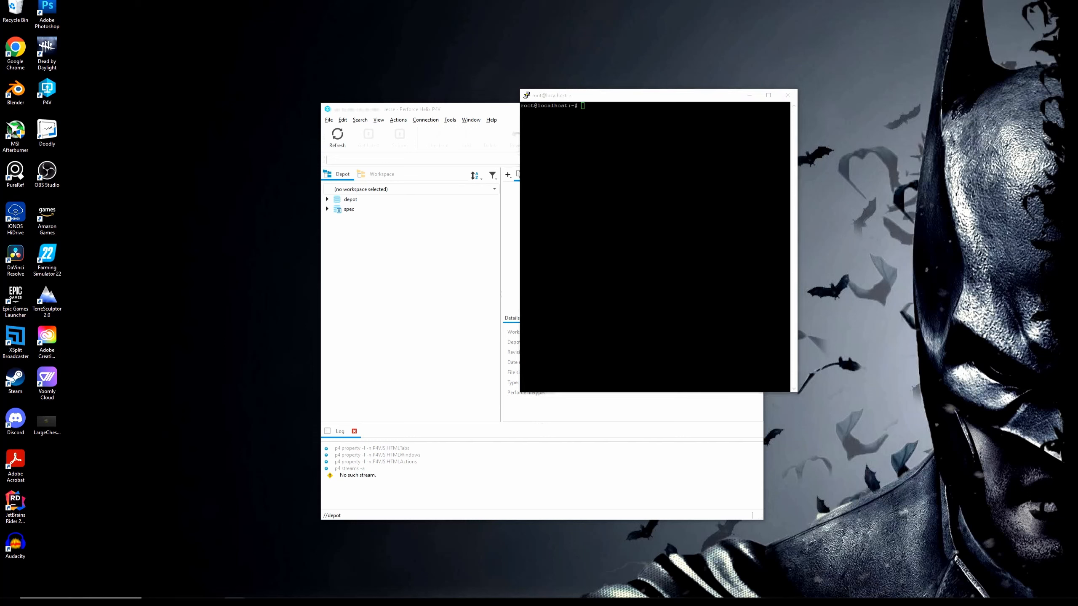
click(655, 133)
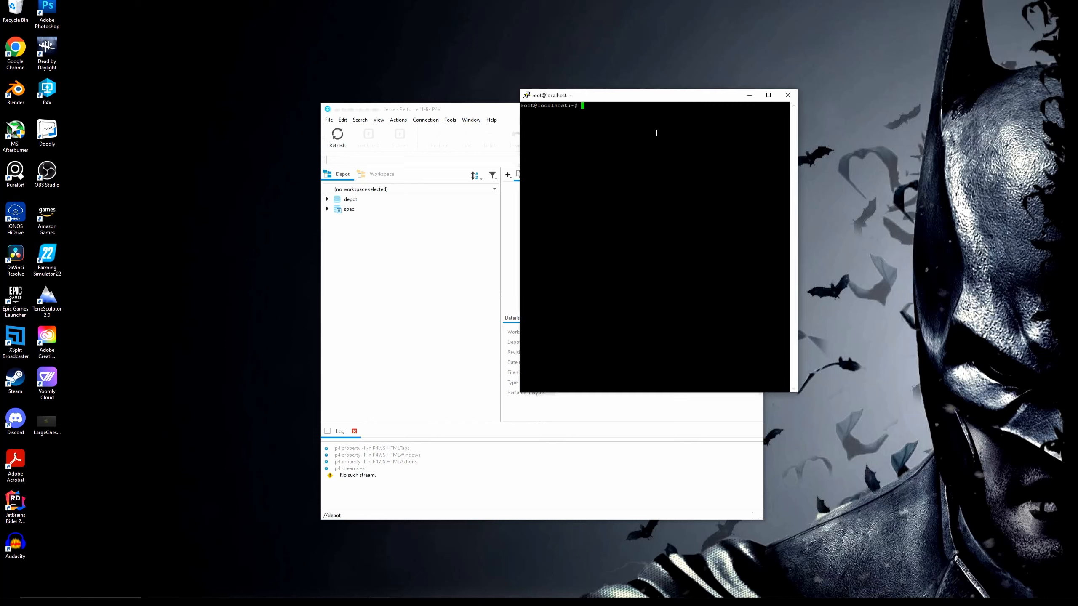
right_click(656, 133)
key(Return)
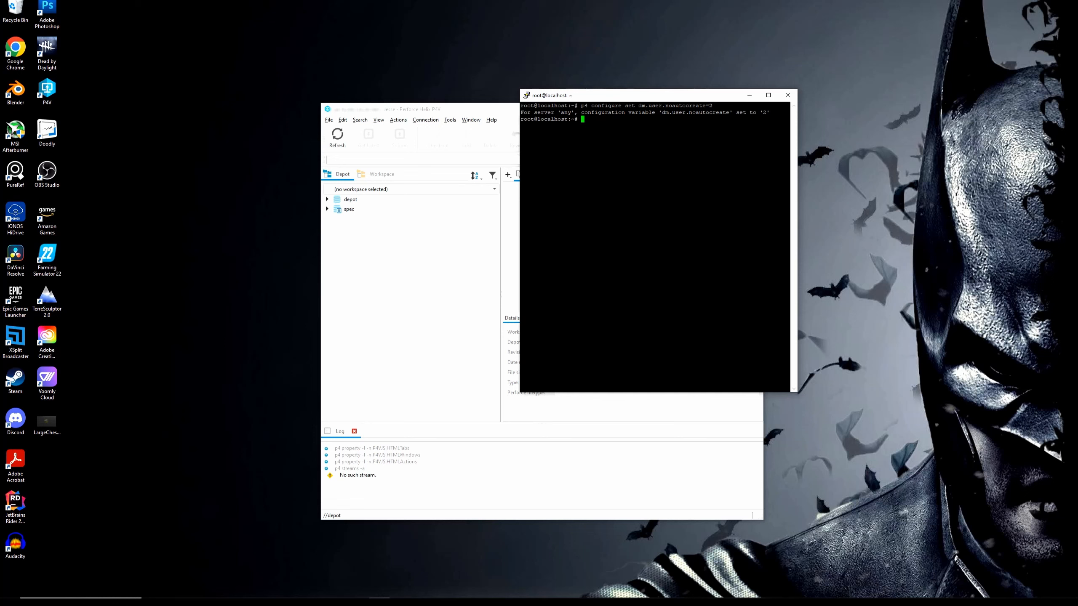
text(p4 configure set run.users.authorize=1)
key(Return)
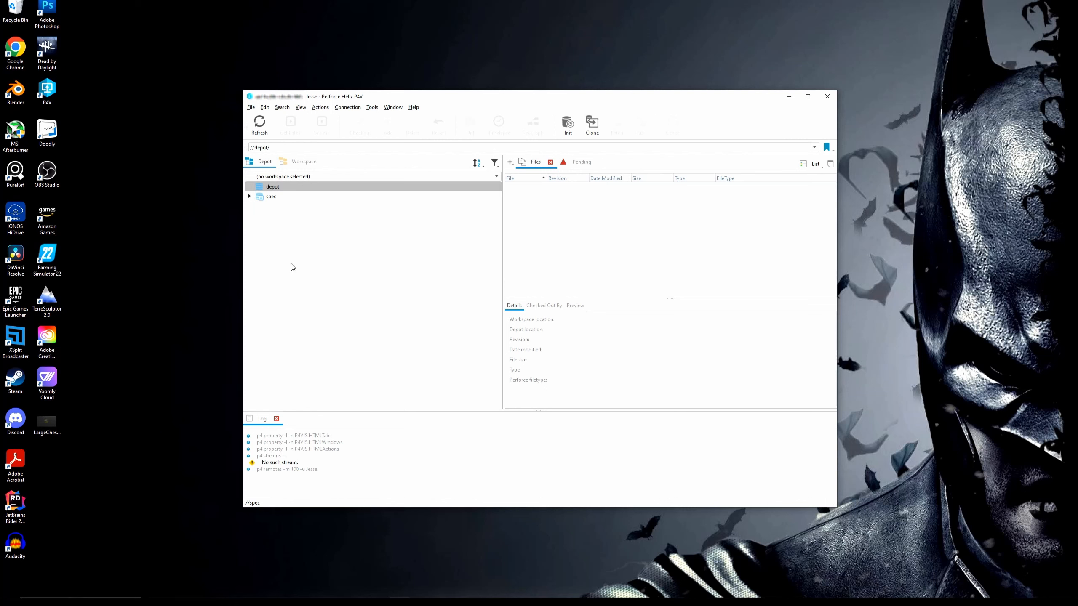
click(296, 164)
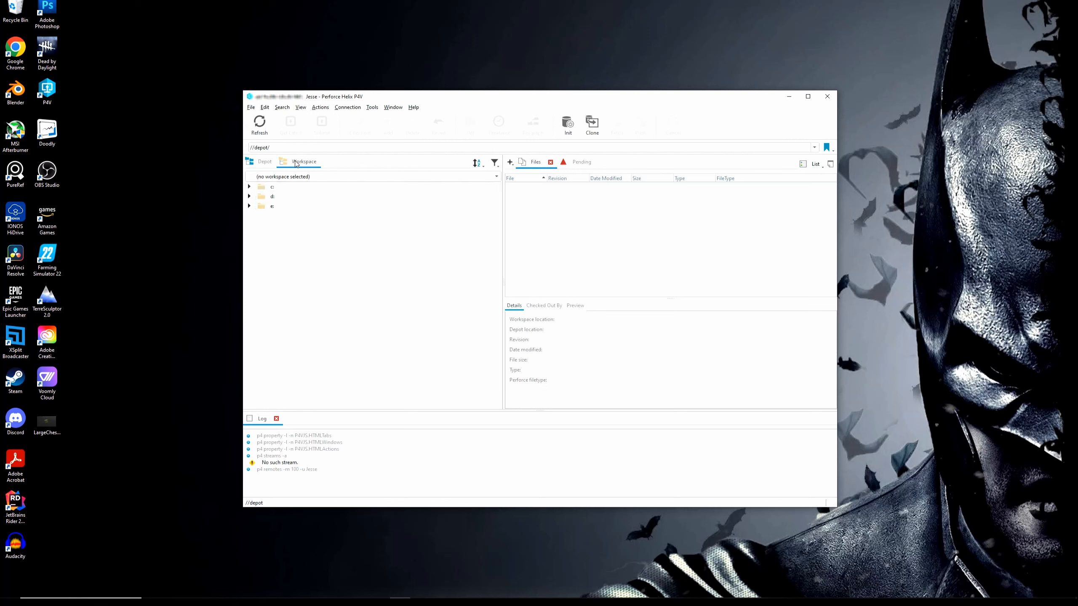
click(258, 164)
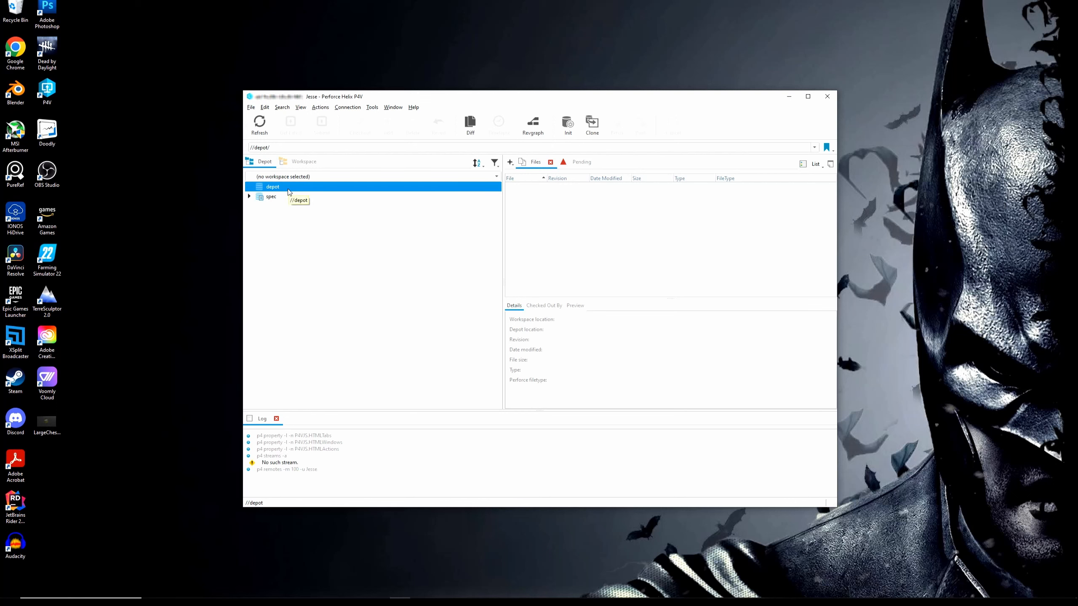
Step: Open the server Administration tool and review the existing users, groups and their permissions
click(374, 108)
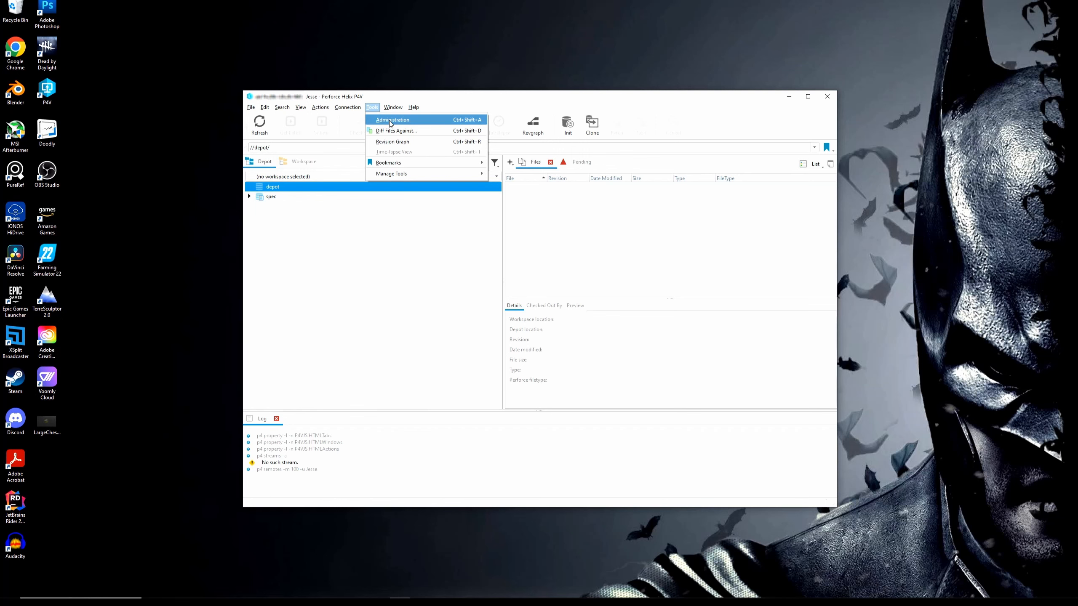
click(390, 122)
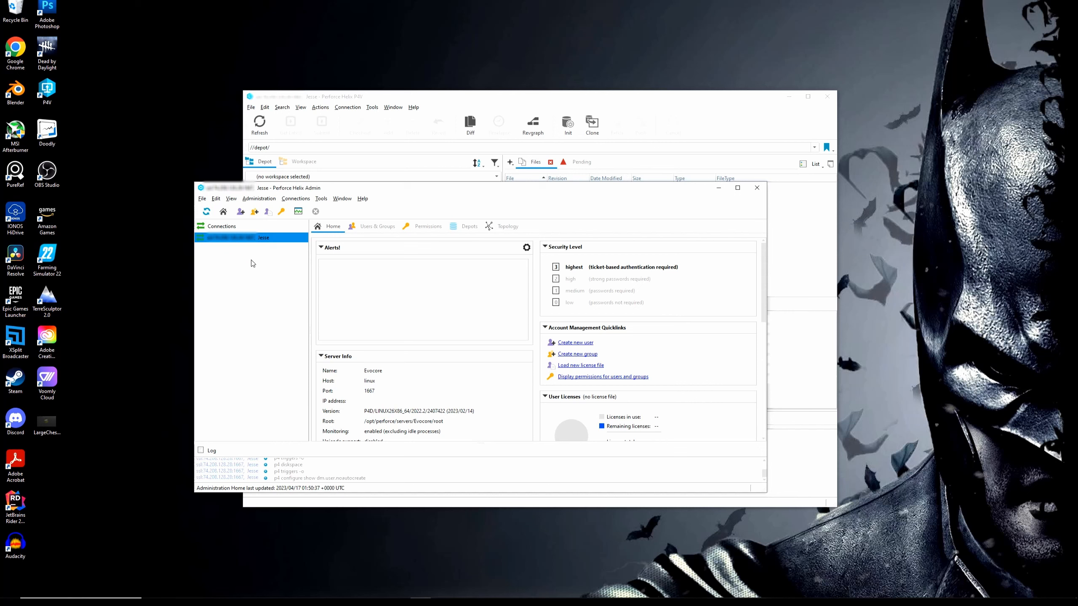
click(382, 230)
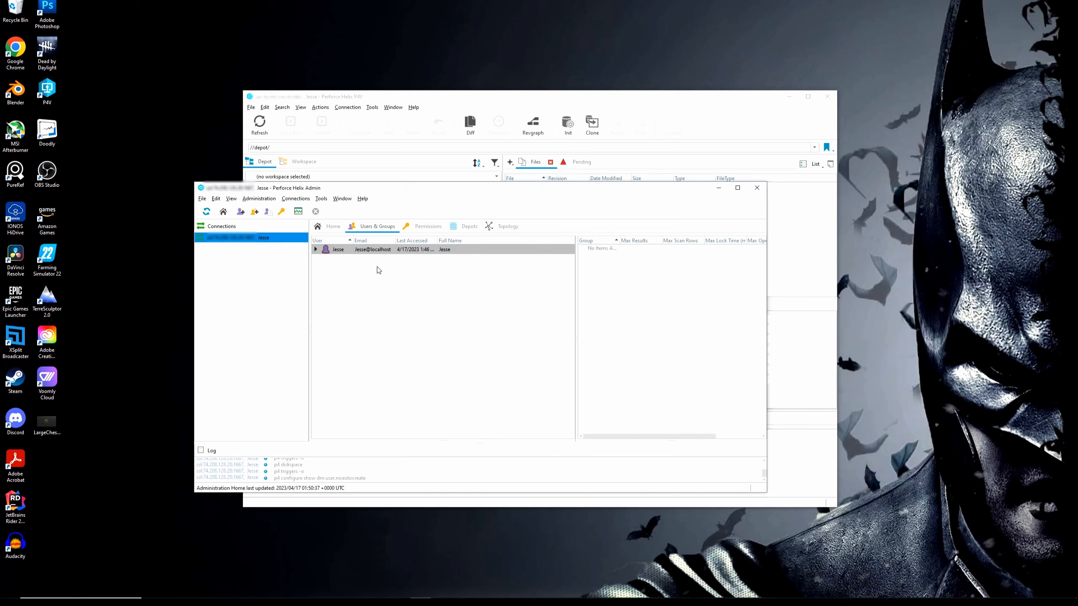
click(428, 226)
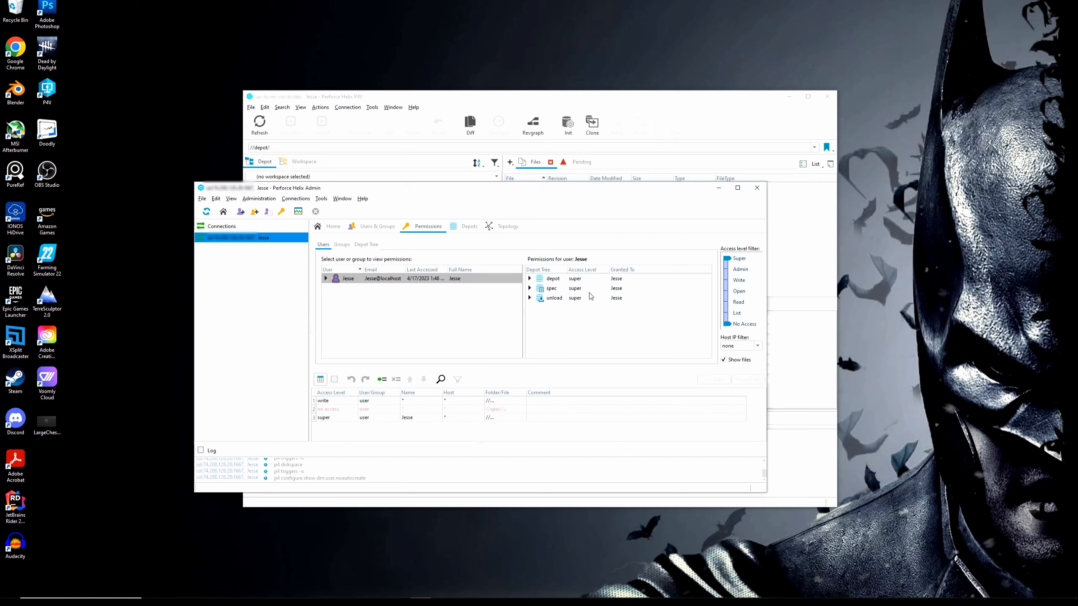
Step: Delete the default depot named "depot" from the server and confirm the deletion
click(468, 226)
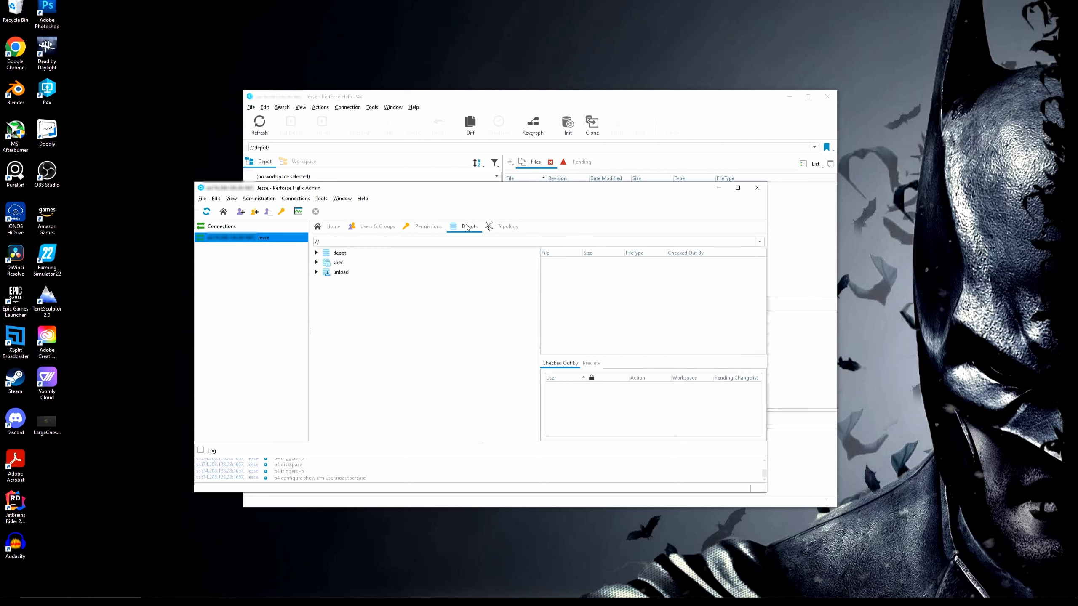
click(343, 253)
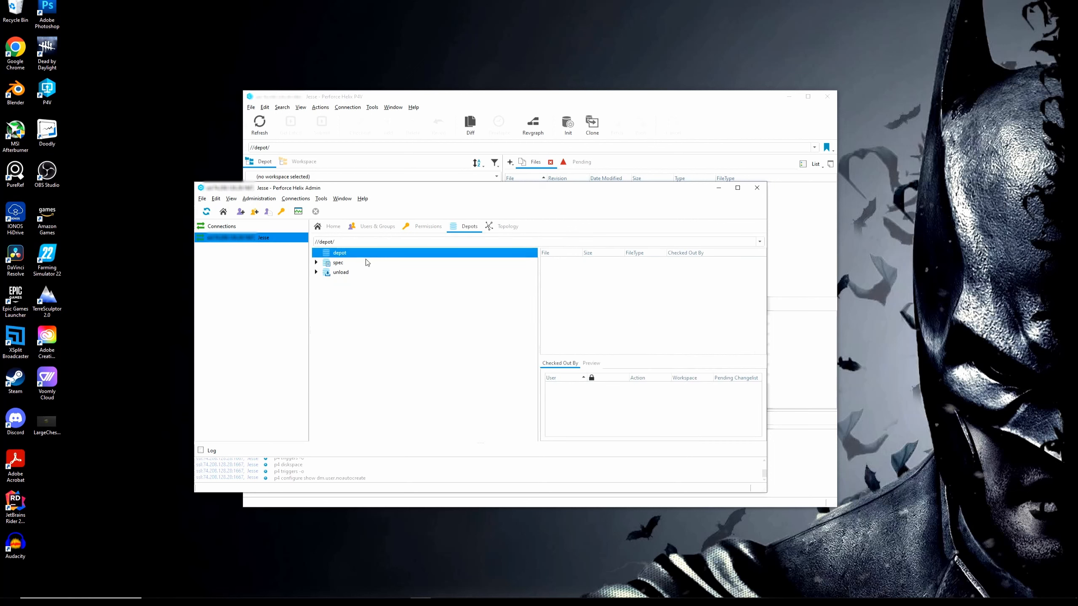
right_click(349, 256)
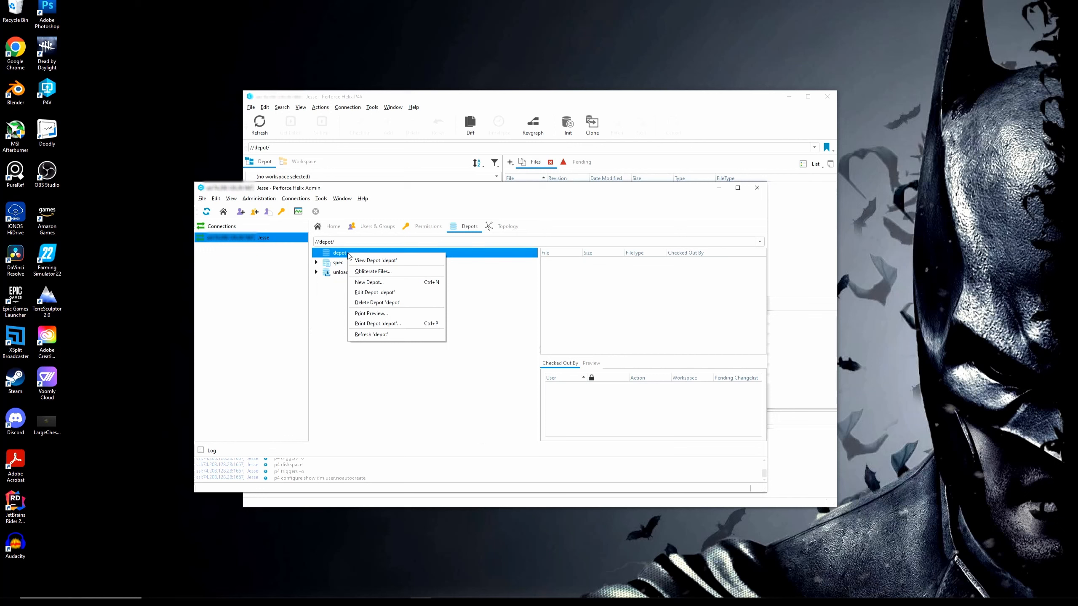
click(385, 302)
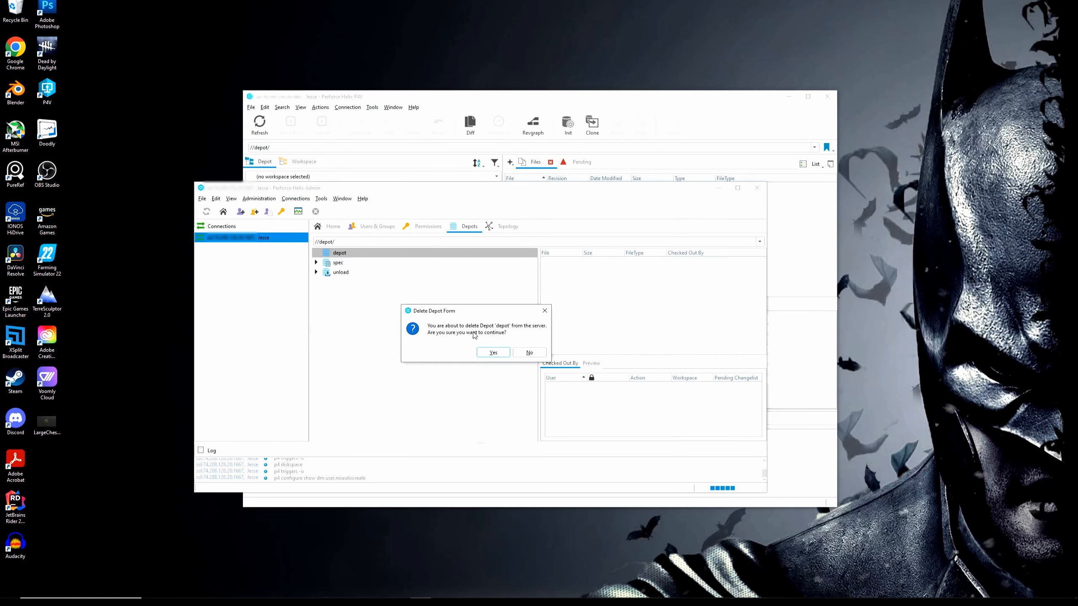
click(485, 353)
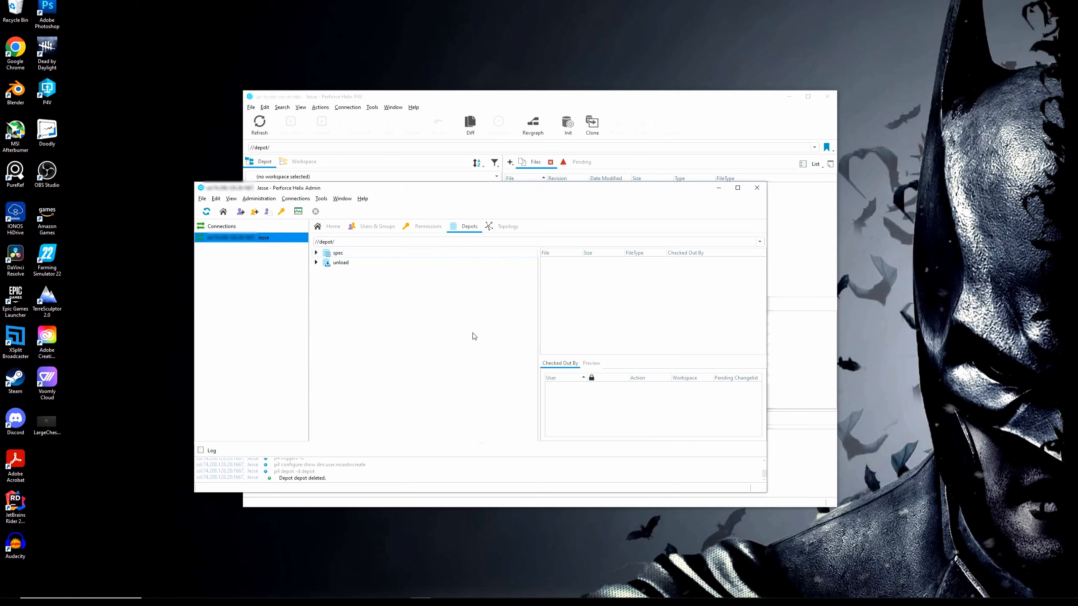
Step: Create a new depot named Evocore with the stream depot type, storage location Evocore/... and stream depth 1
click(203, 199)
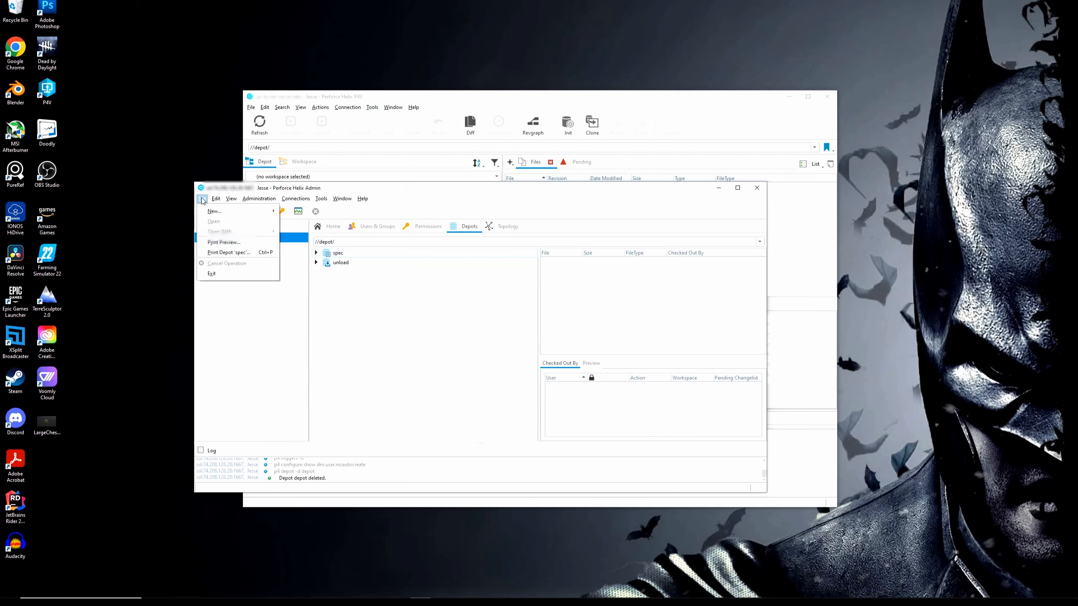
mouse_move(213, 210)
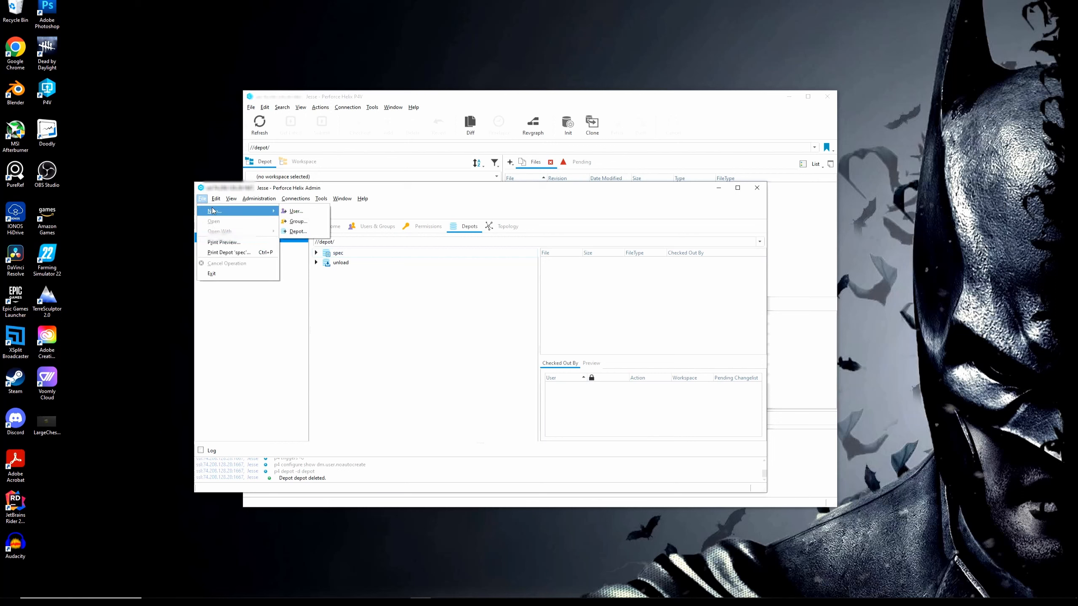
click(298, 232)
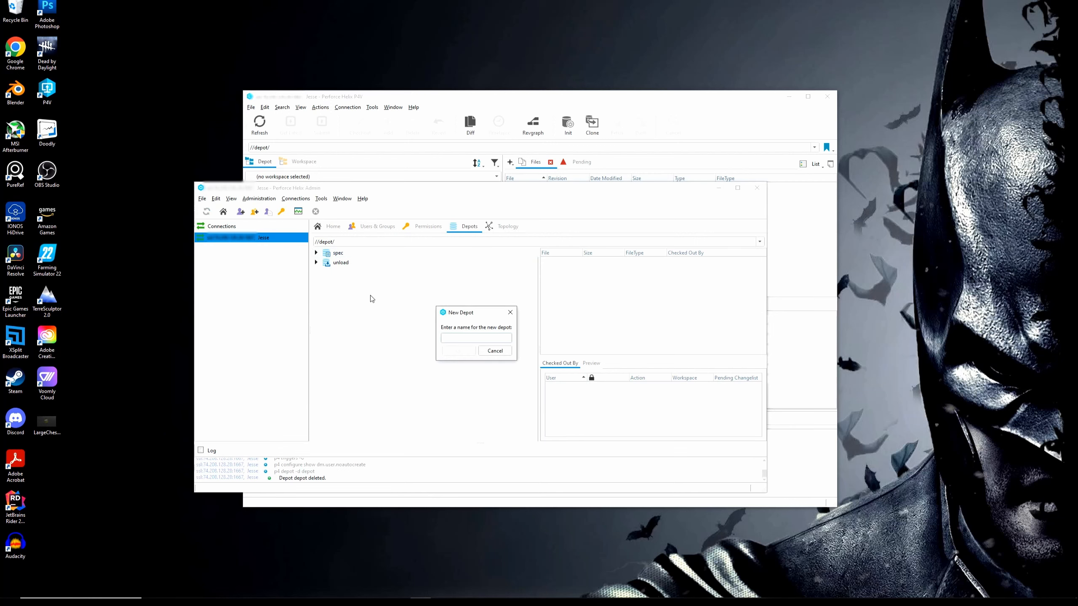
text(Evocore)
click(463, 352)
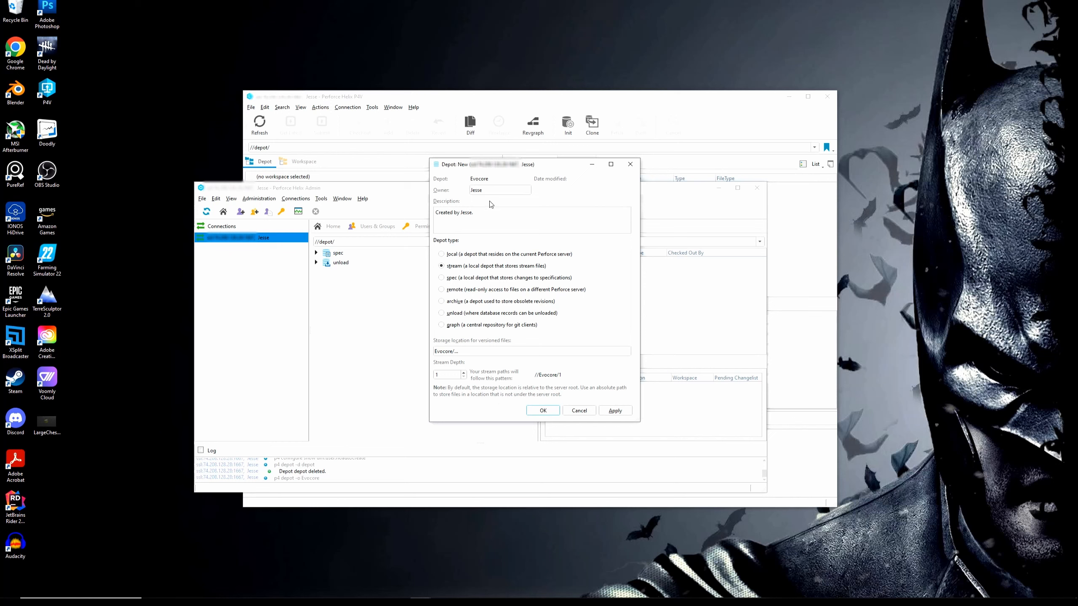
click(622, 413)
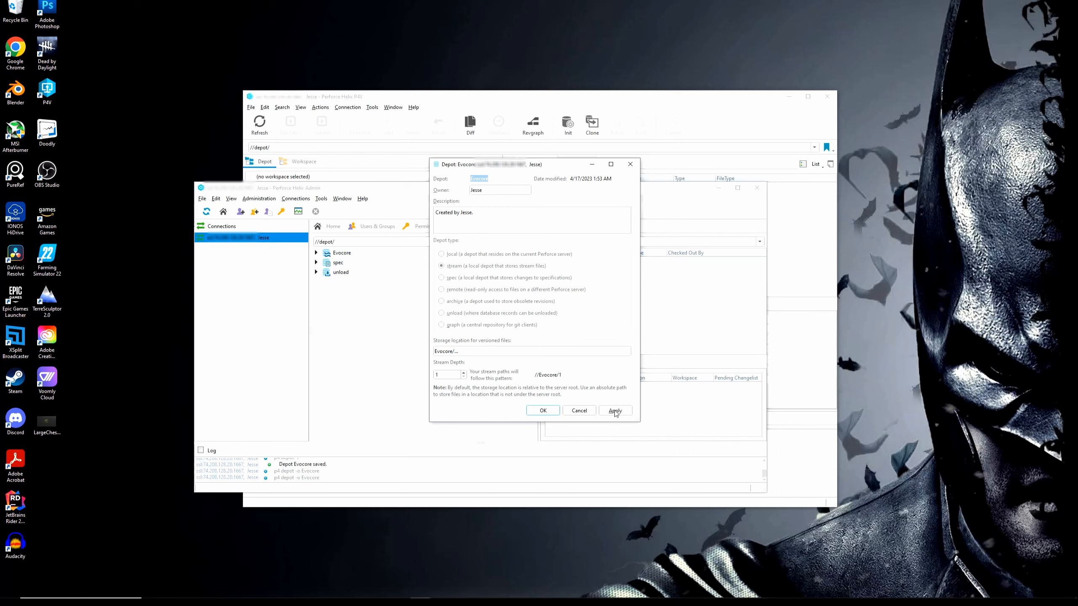
click(550, 409)
click(348, 254)
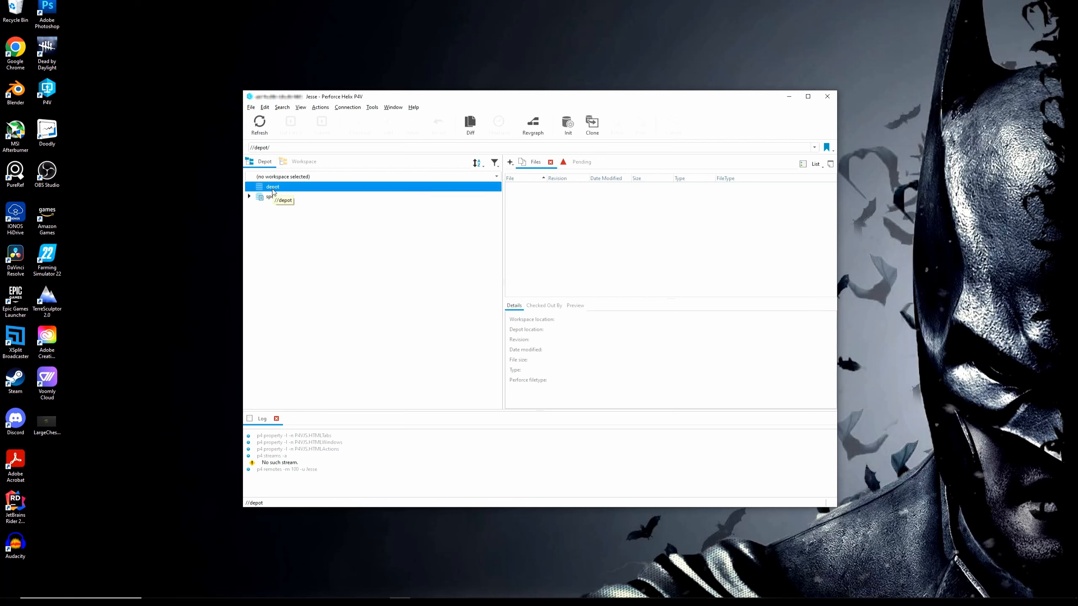
Step: Refresh the P4V depot tree and expand the Evocore depot
click(263, 133)
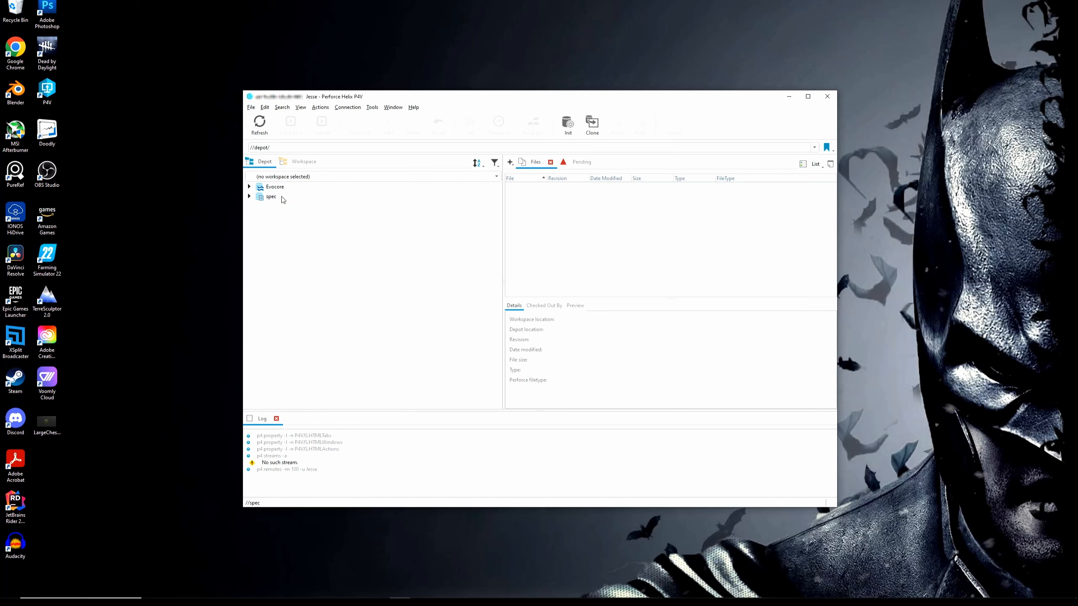
click(249, 188)
Step: Close the Files view and open the Stream Graph for the Evocore depot
click(576, 162)
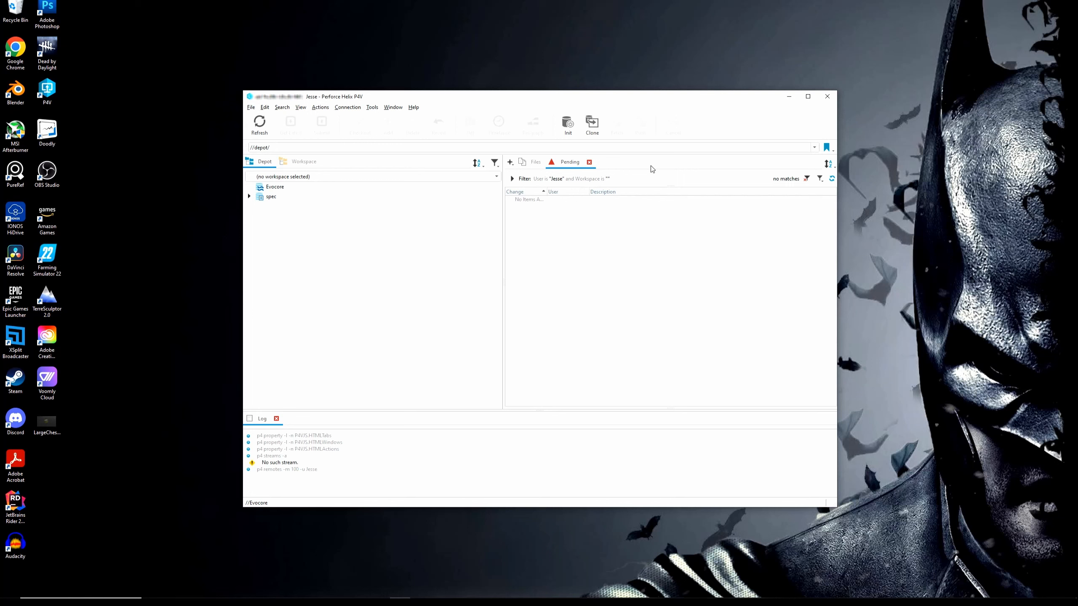
click(533, 162)
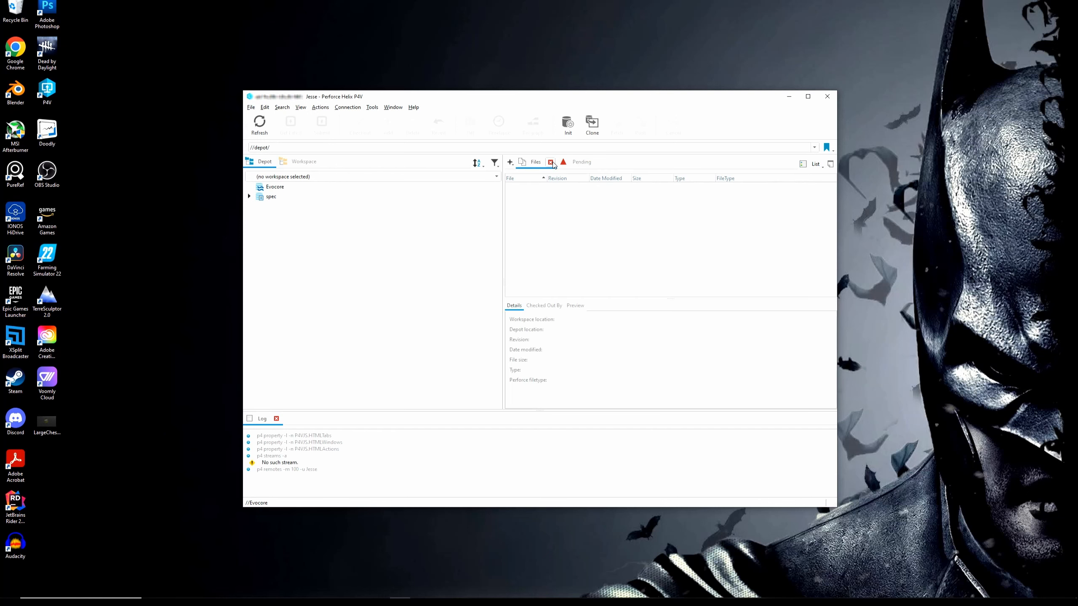
click(550, 163)
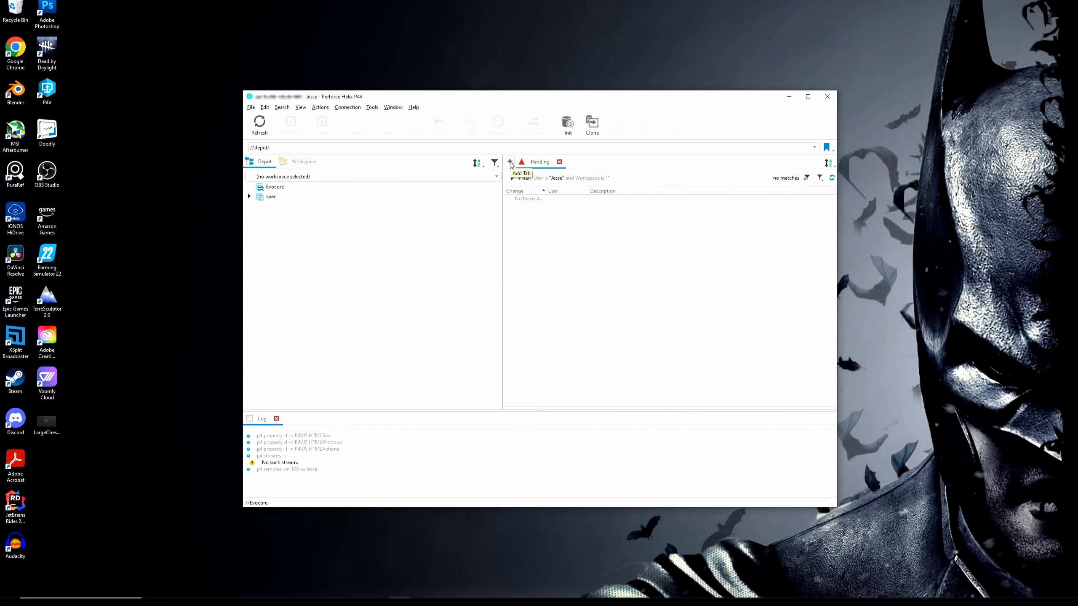
click(509, 163)
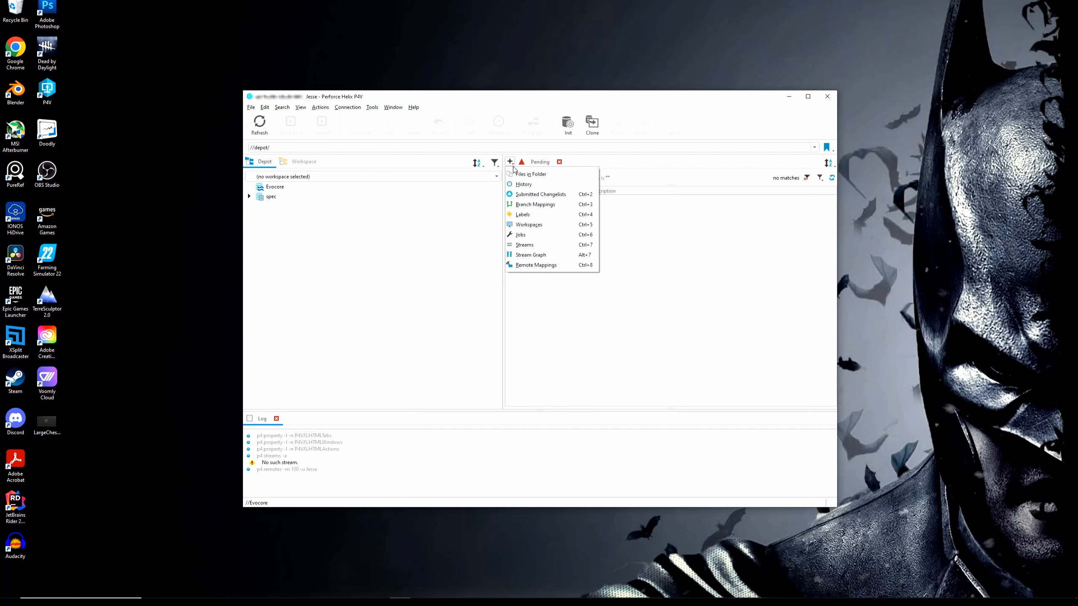
click(524, 257)
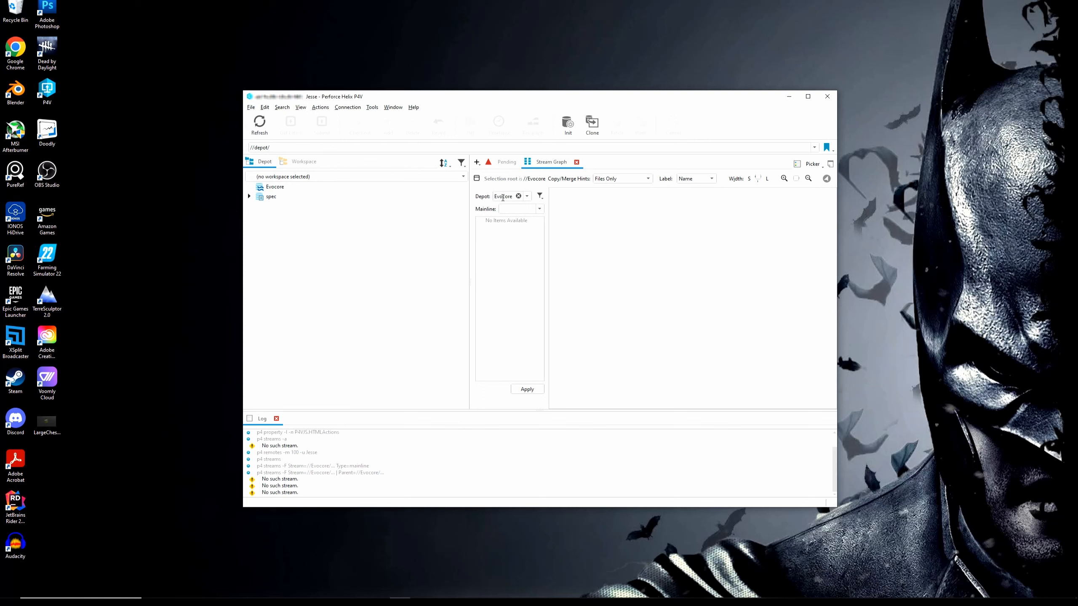
click(529, 208)
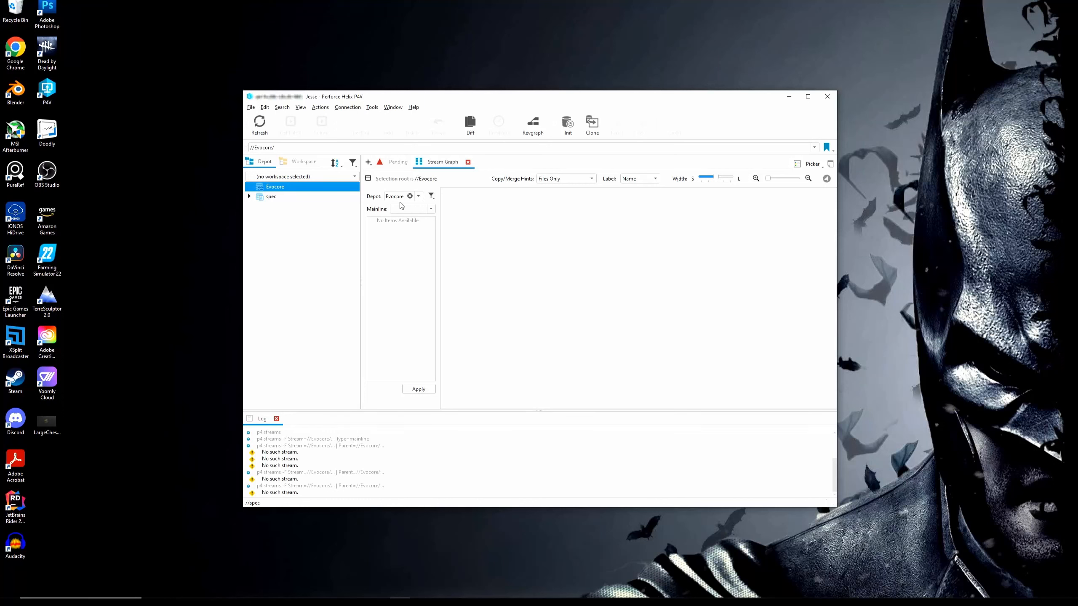
Step: Start a new mainline stream named Main in the Evocore depot
right_click(579, 250)
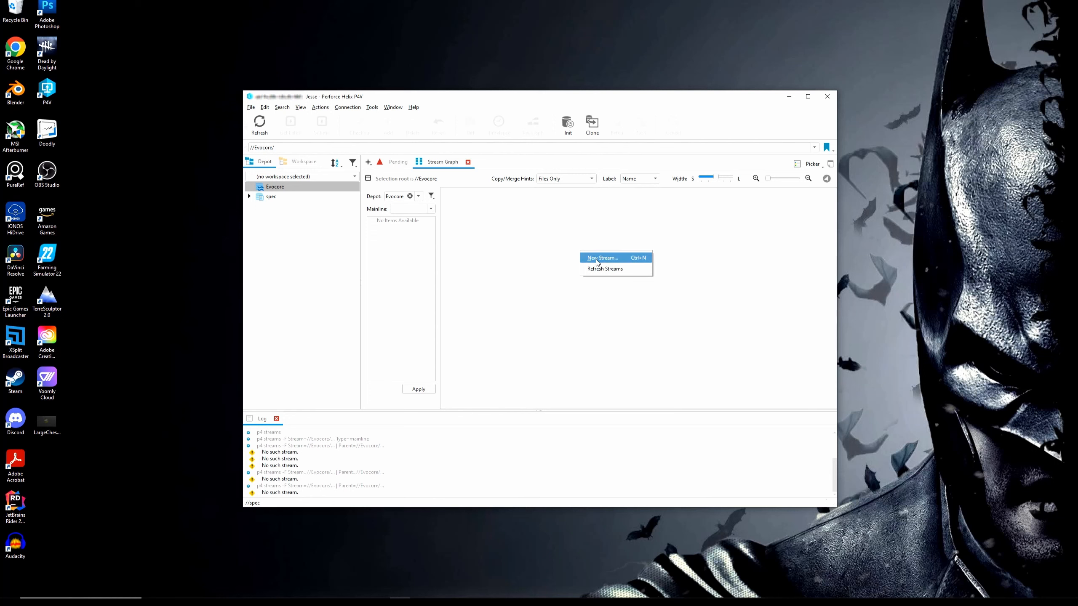
click(597, 262)
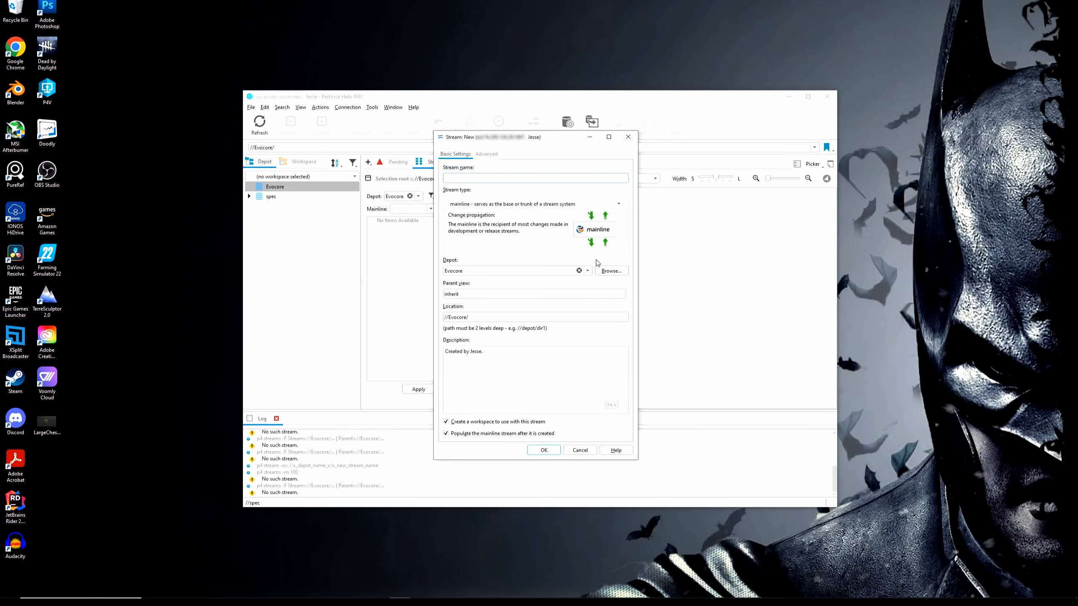
drag(547, 144, 736, 135)
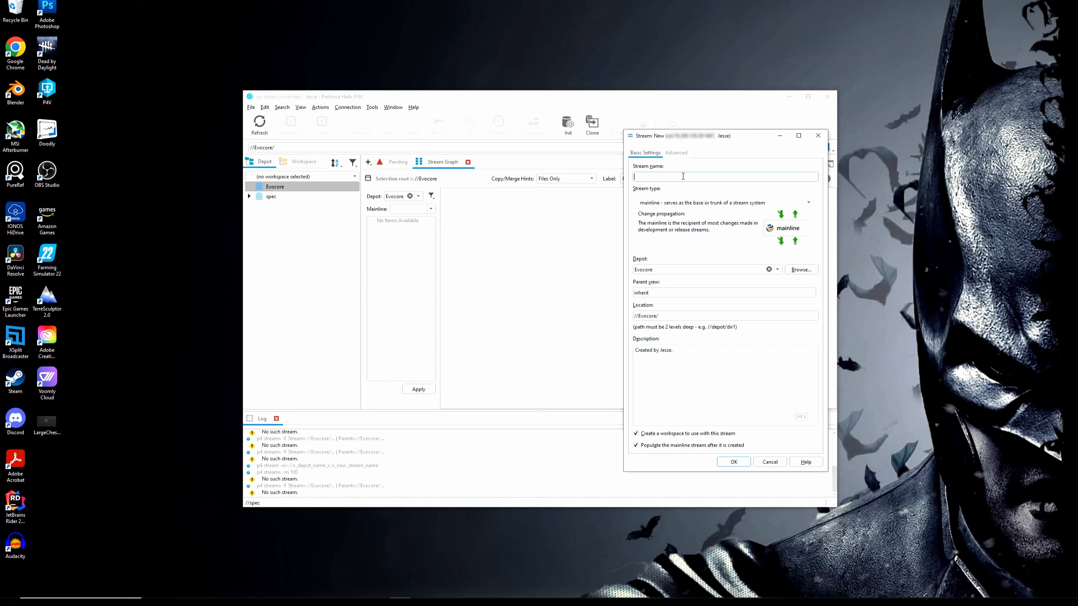
text(Main)
click(778, 269)
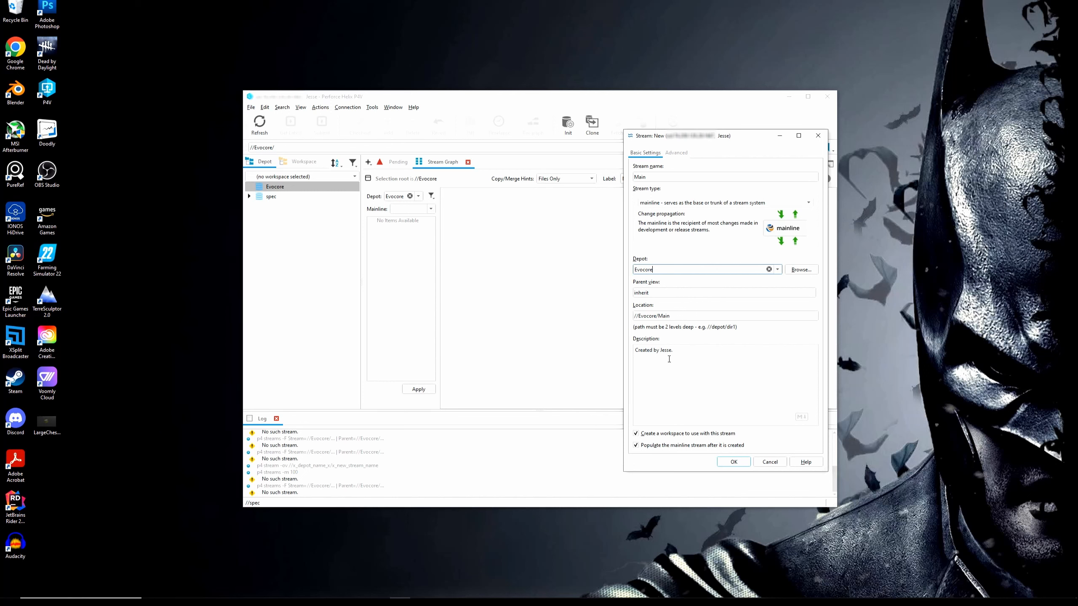
Step: Describe the stream as the Evocore main game branch, disable workspace creation and mainline population, and create it
click(635, 434)
click(636, 446)
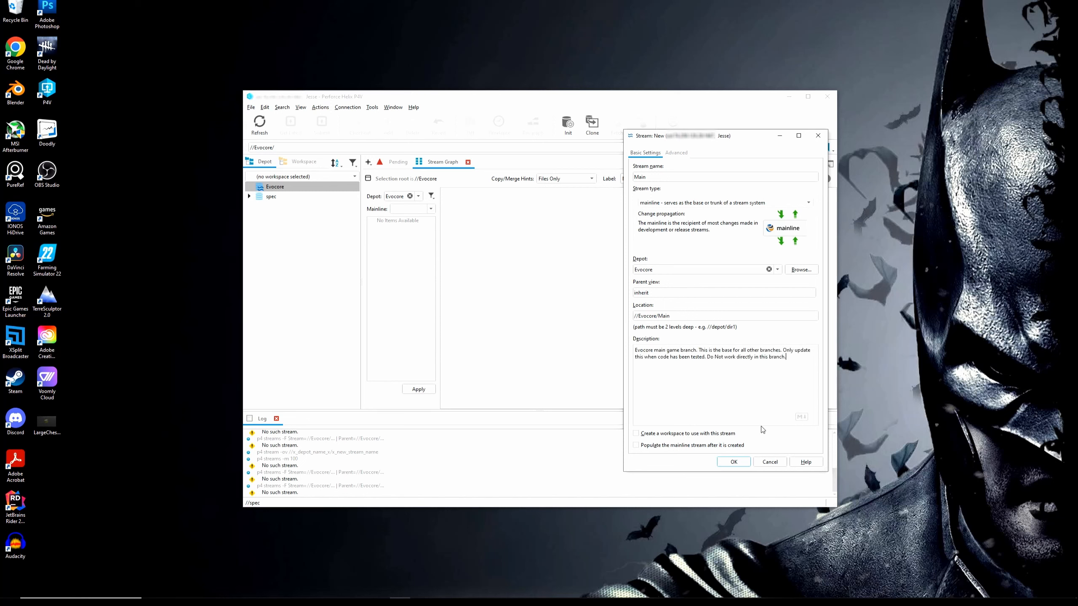
click(733, 461)
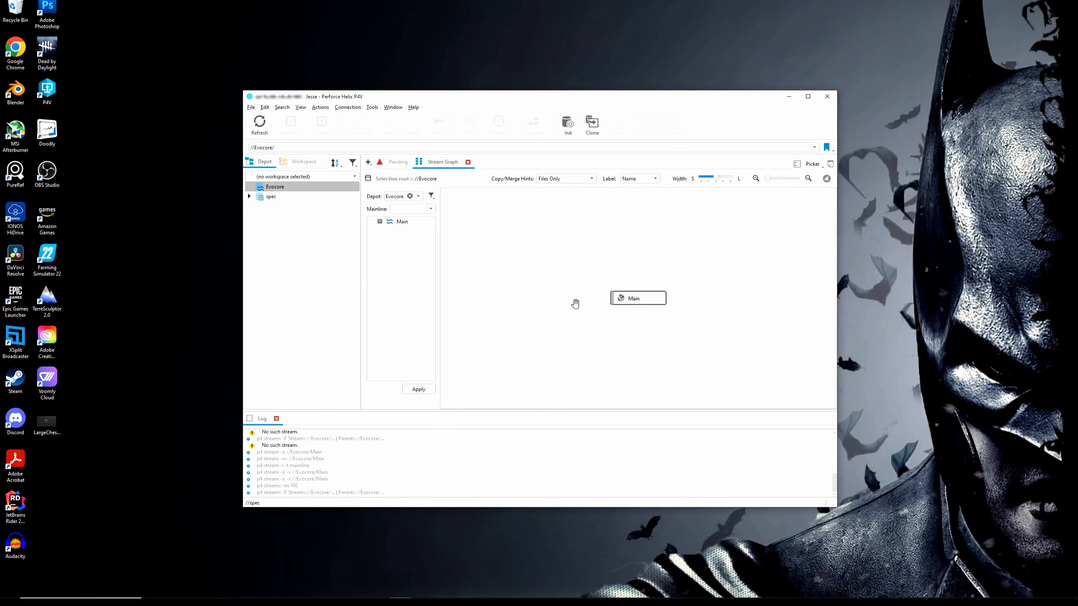
click(636, 302)
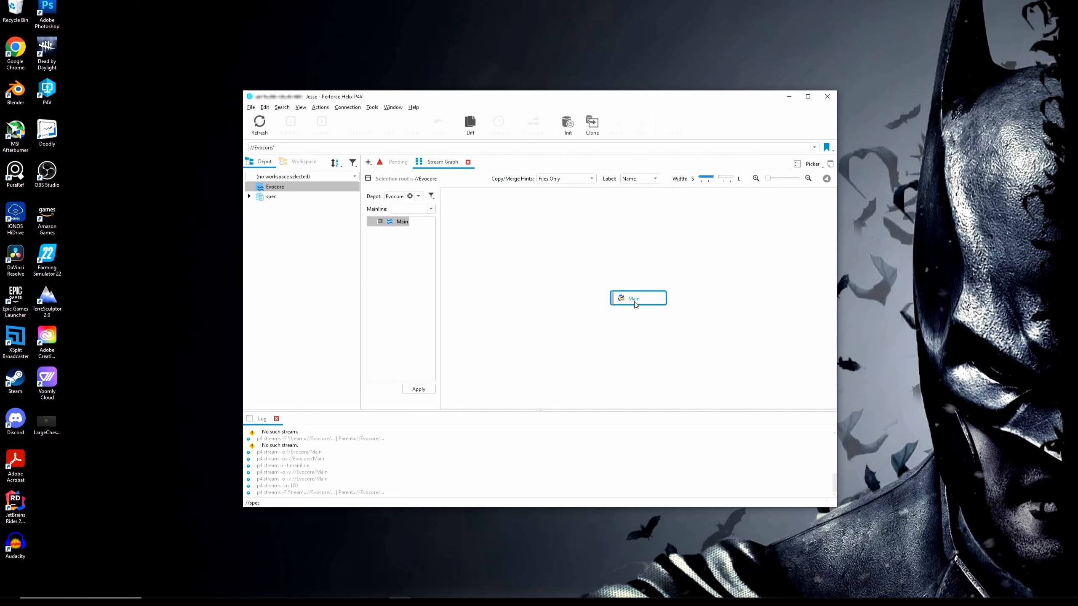
click(379, 221)
mouse_move(643, 305)
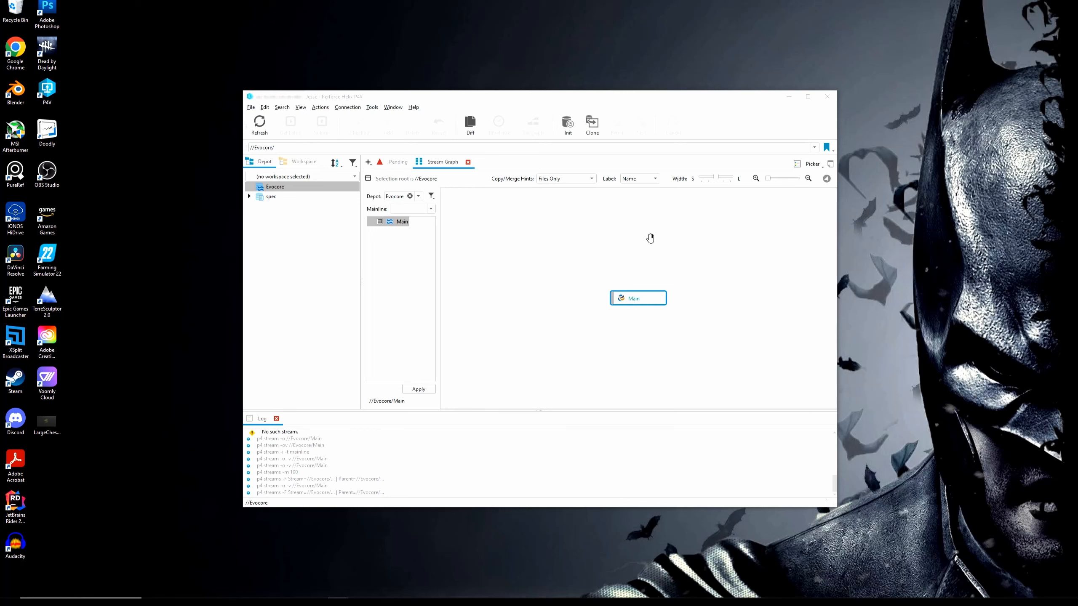
click(655, 302)
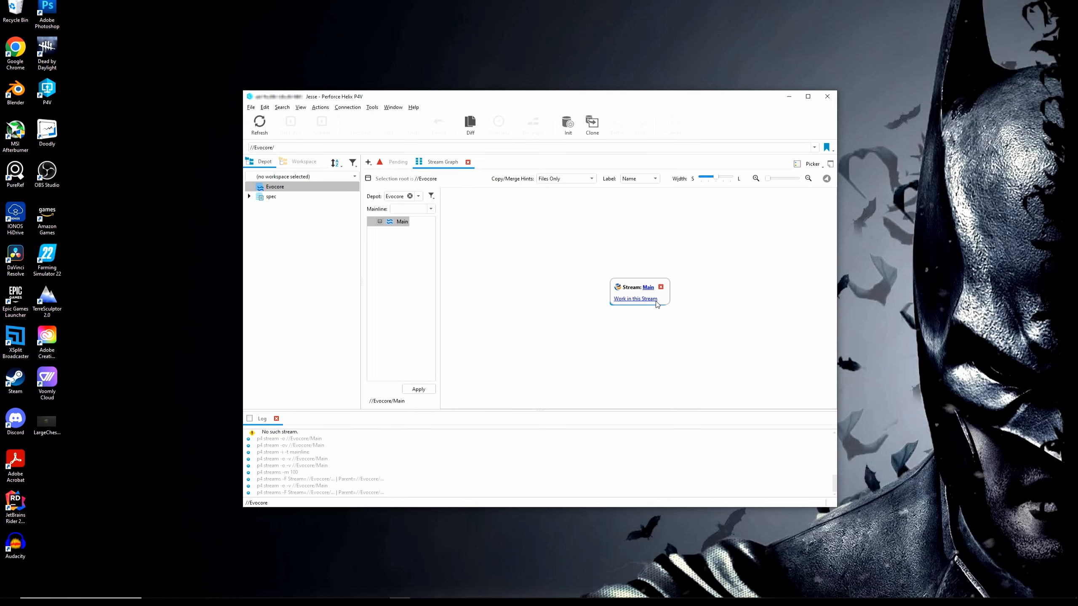
click(649, 301)
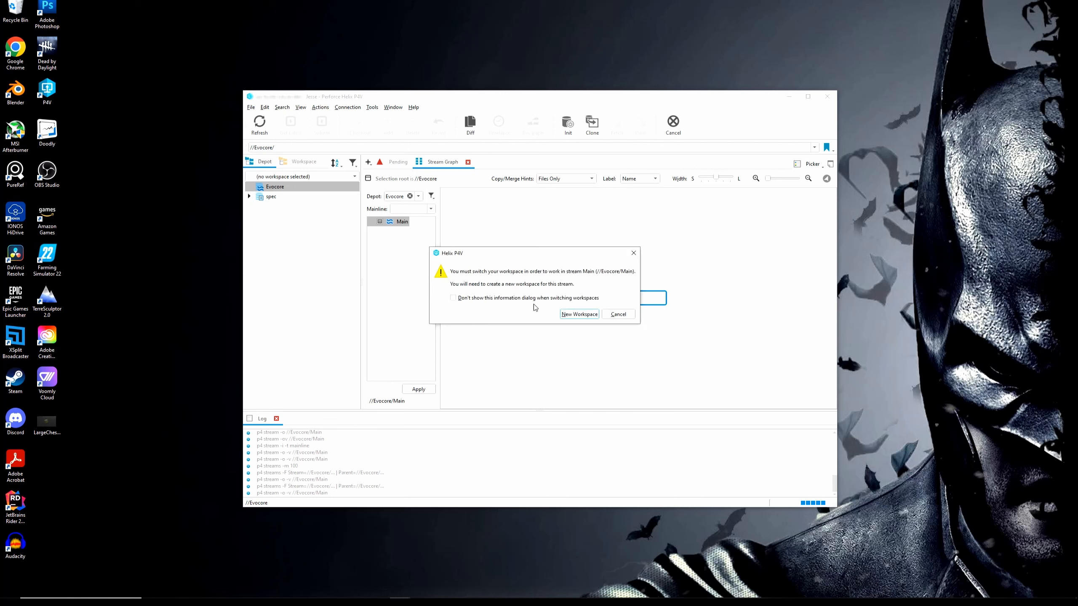
click(618, 315)
right_click(650, 303)
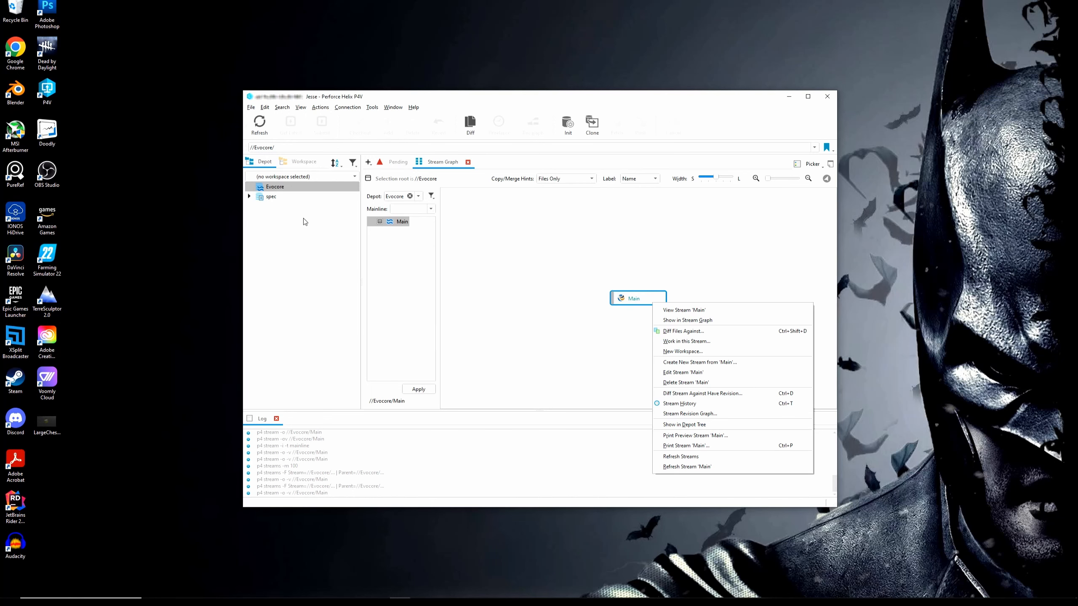
Step: Switch to the workspace tree and start a new workspace for the Main stream
click(304, 161)
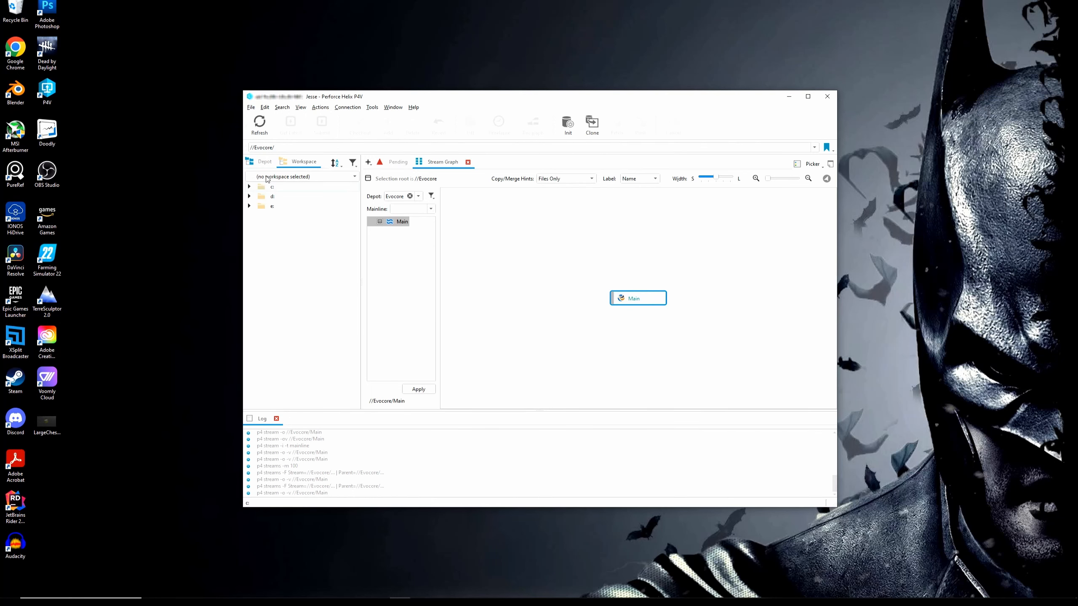
click(351, 177)
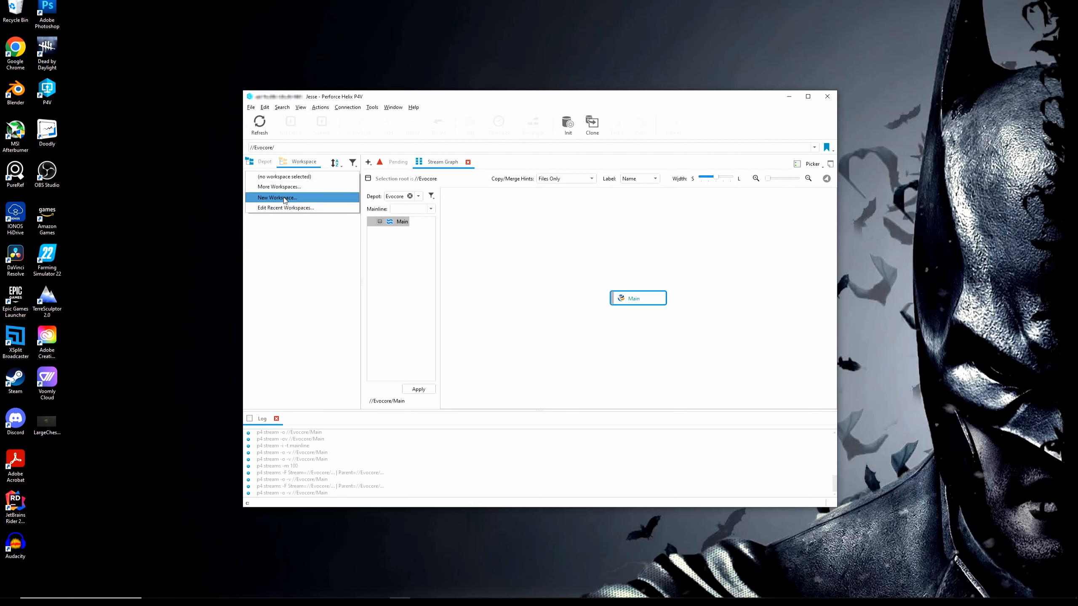
click(650, 267)
right_click(652, 297)
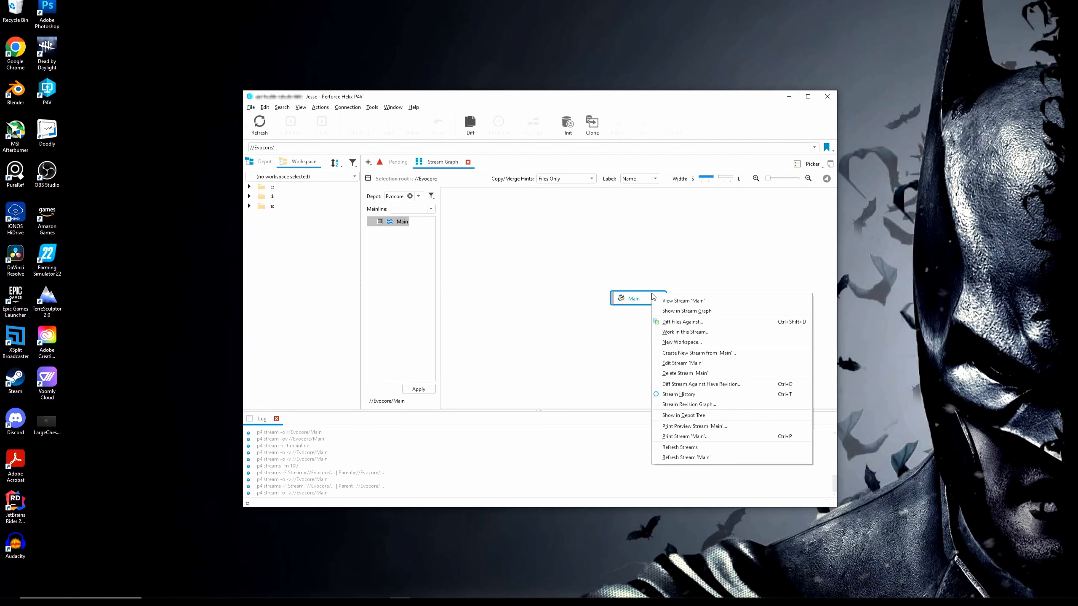
click(675, 343)
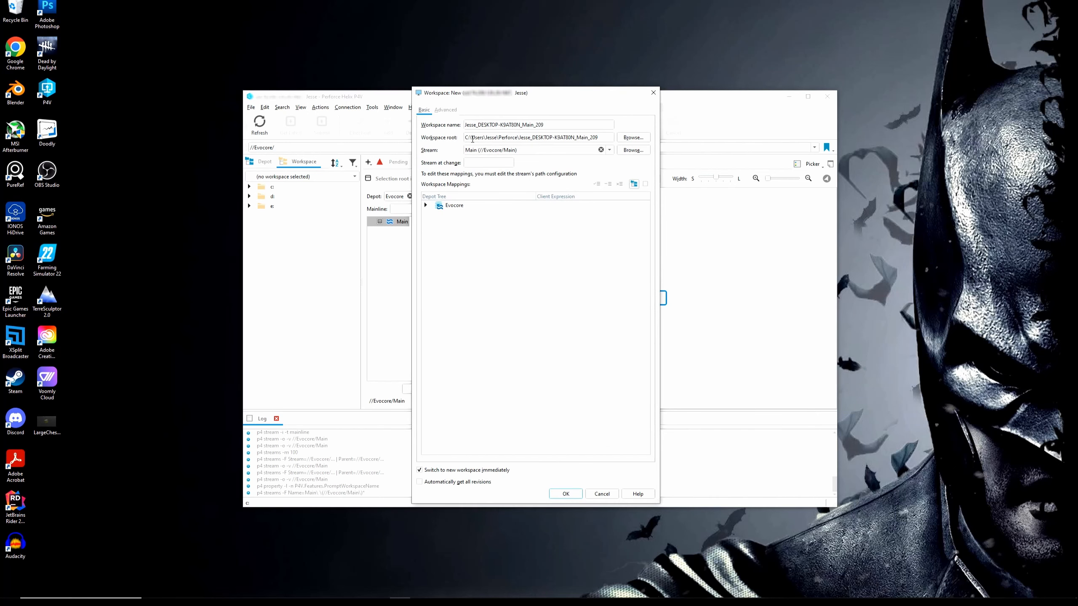
drag(545, 92, 539, 94)
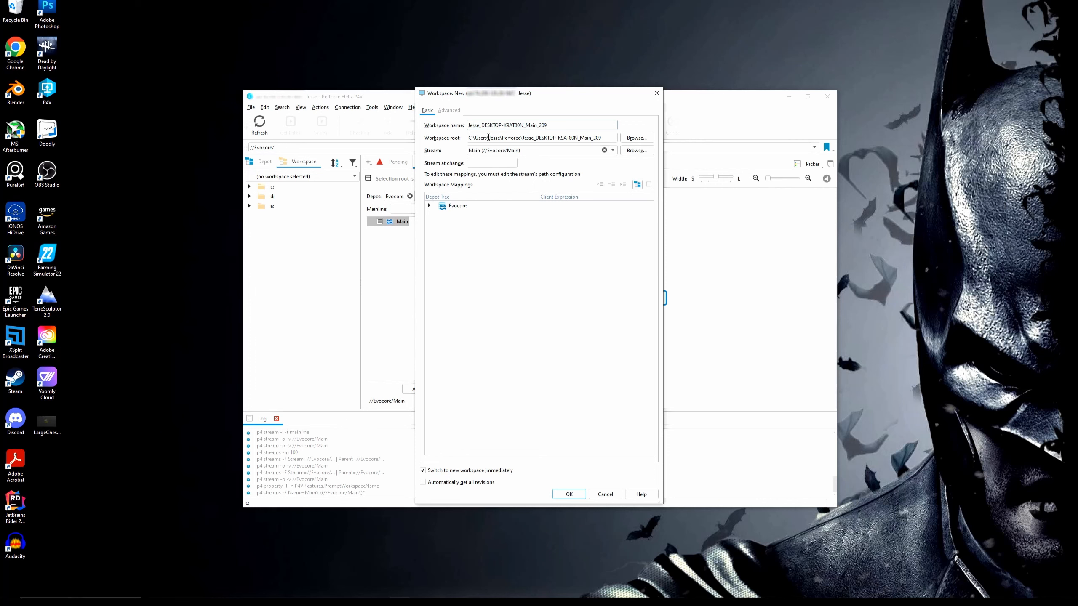
Step: Set the workspace root to a subfolder of D:\Unreal Projects\Perforce named with the user's first name followed by _Evocore
click(637, 138)
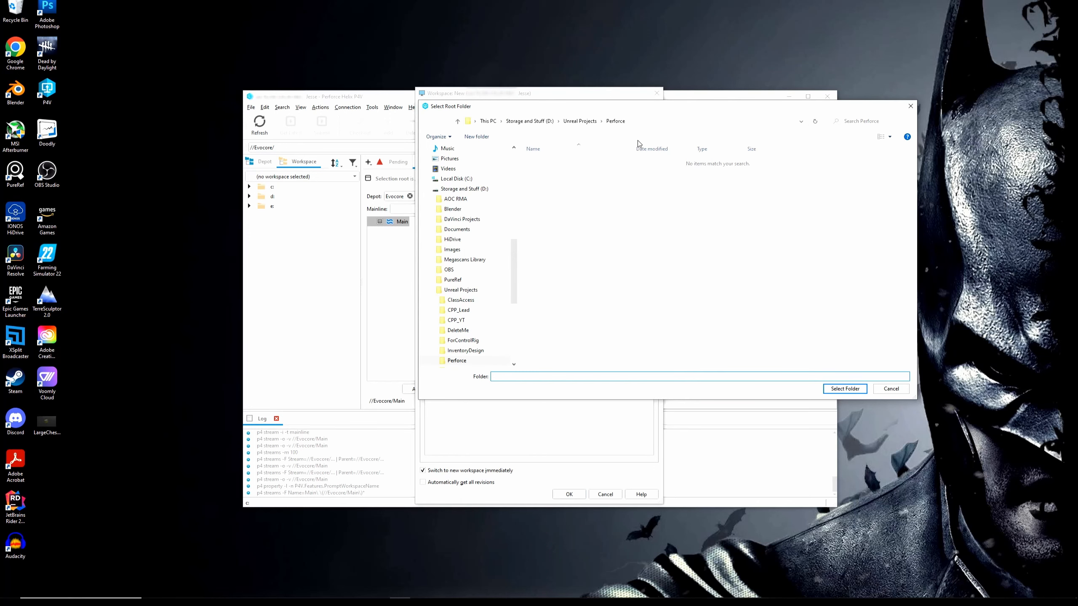
click(619, 123)
click(568, 122)
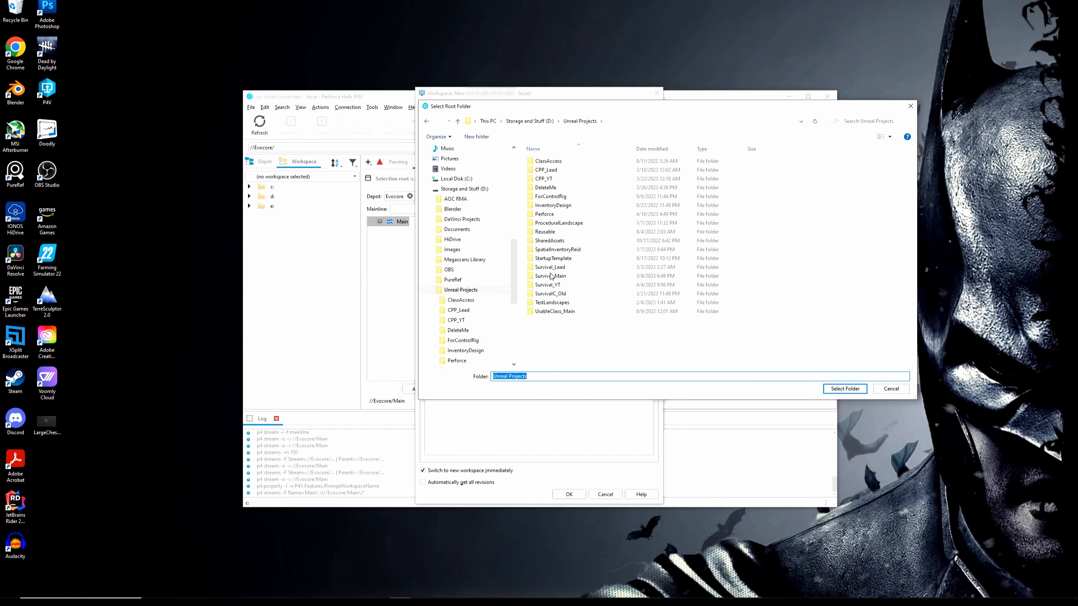
double_click(545, 215)
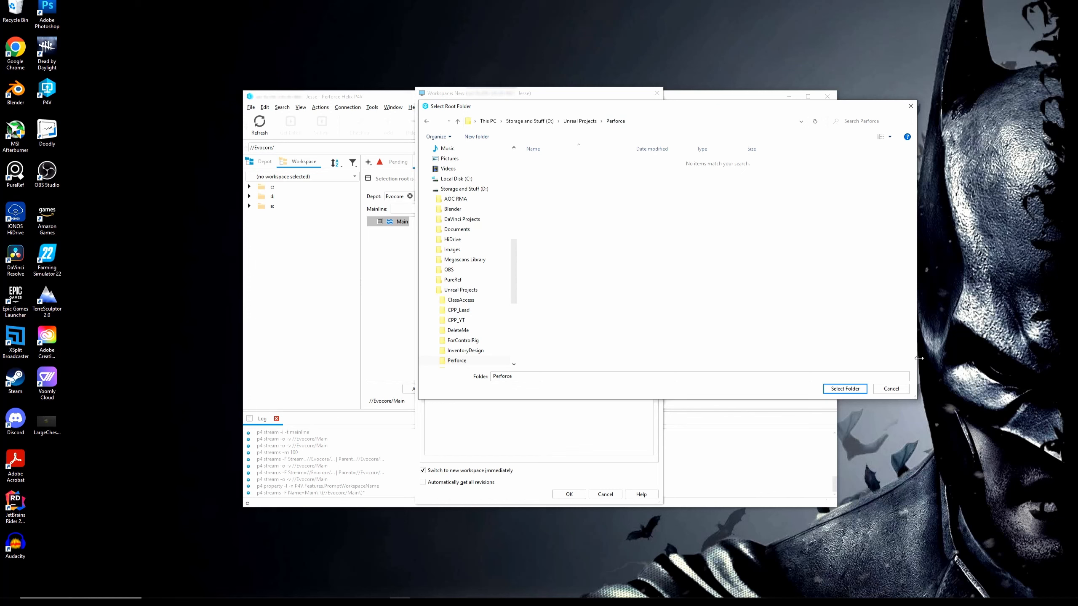
click(853, 391)
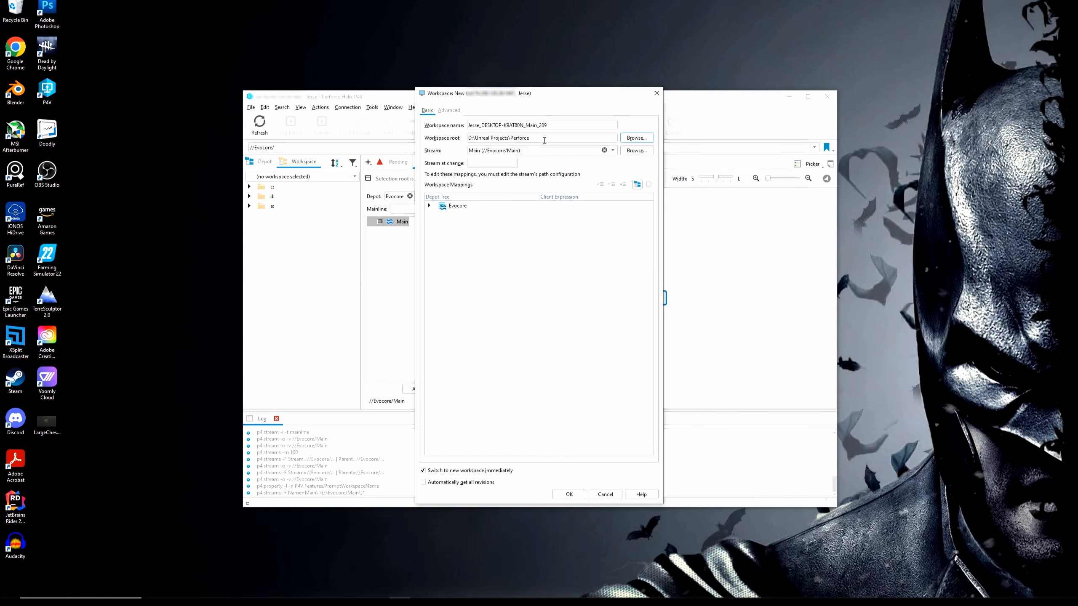
click(532, 138)
text(esse_Evocore)
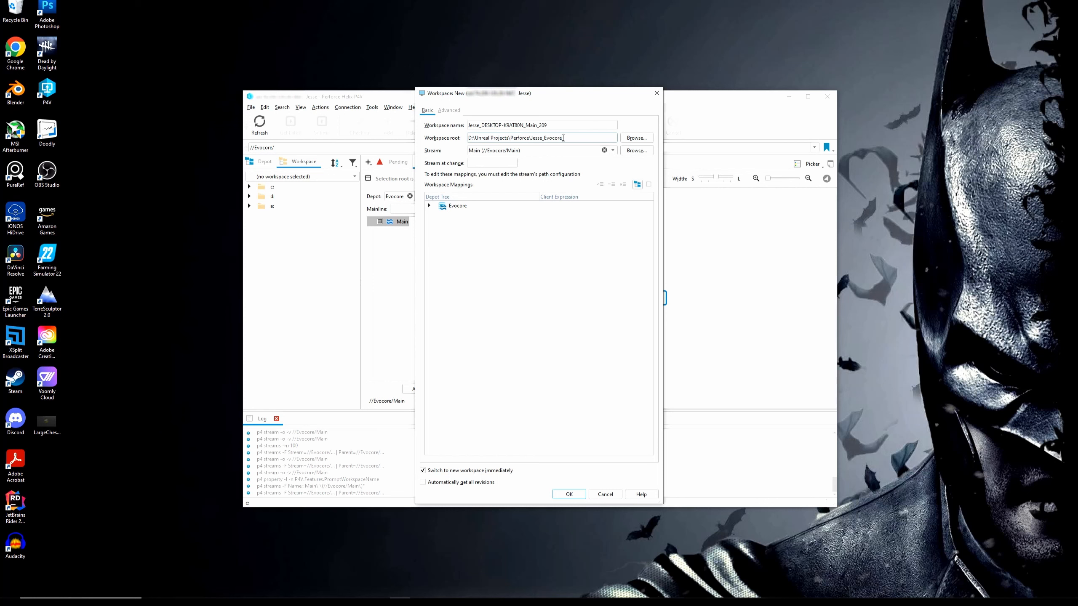
text(\Work)
key(BackSpace)
key(BackSpace)
key(BackSpace)
key(BackSpace)
text(Home)
key(BackSpace)
key(BackSpace)
key(BackSpace)
key(BackSpace)
Step: Rename the workspace to the user's first name followed by _Evocore
drag(573, 124, 443, 134)
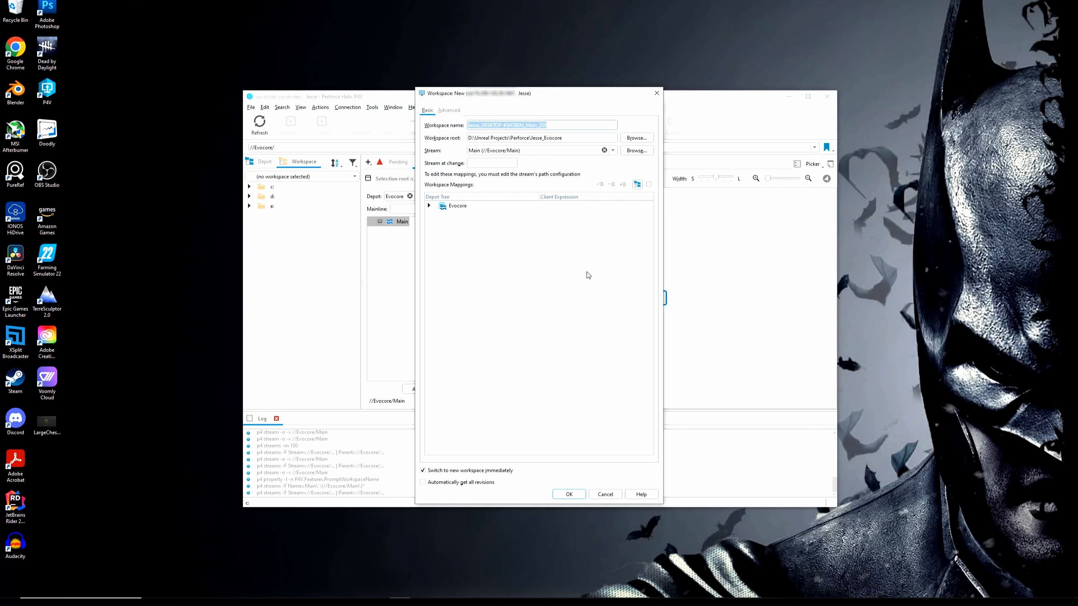
text(Jesse_Evocore)
drag(544, 140, 532, 140)
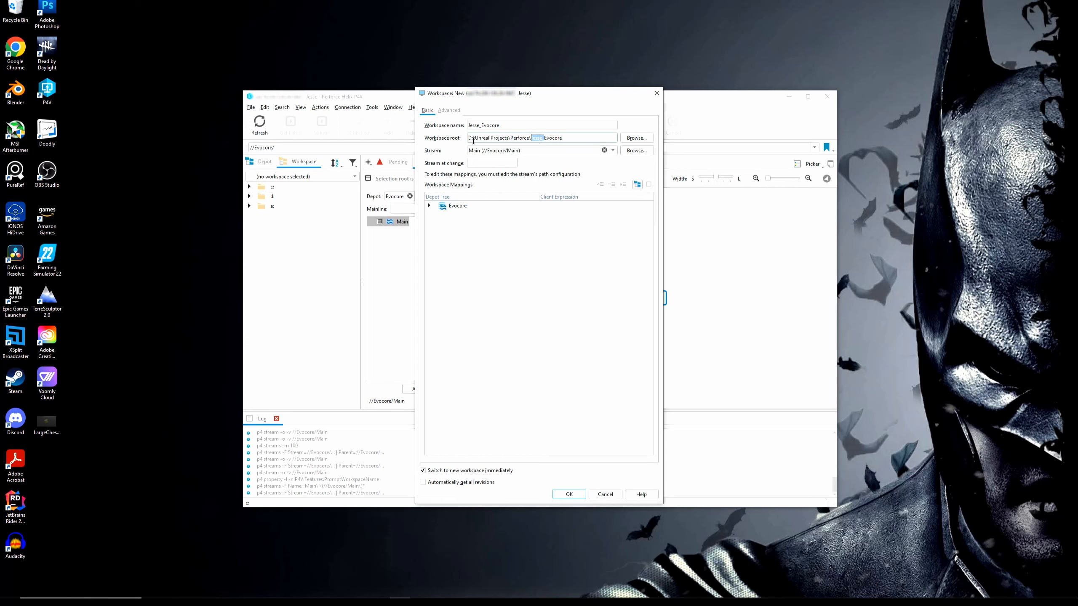
key(BackSpace)
text(Jesse_)
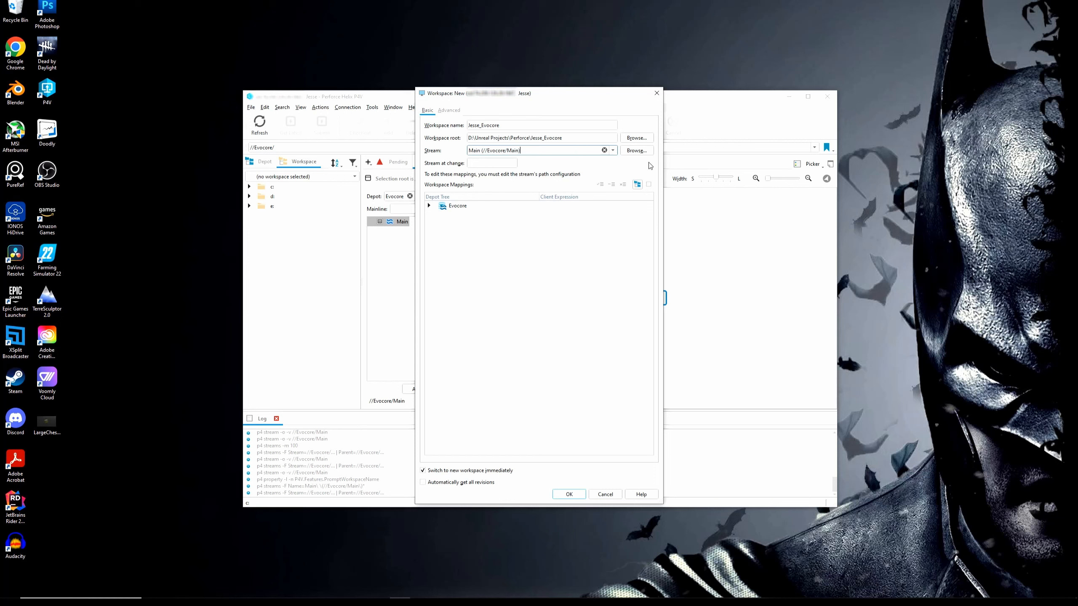
click(640, 152)
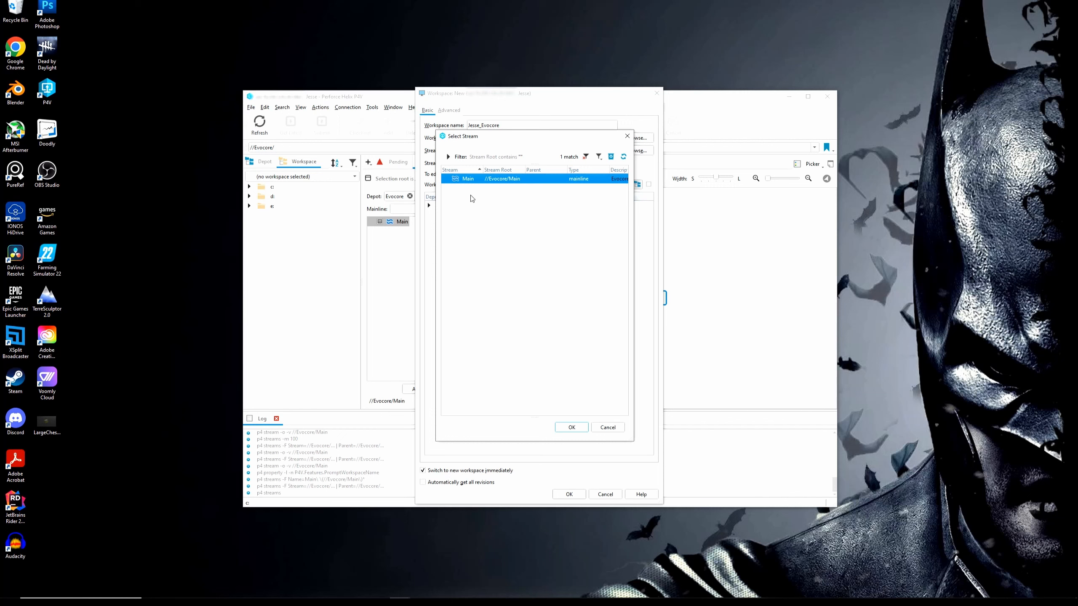
click(610, 427)
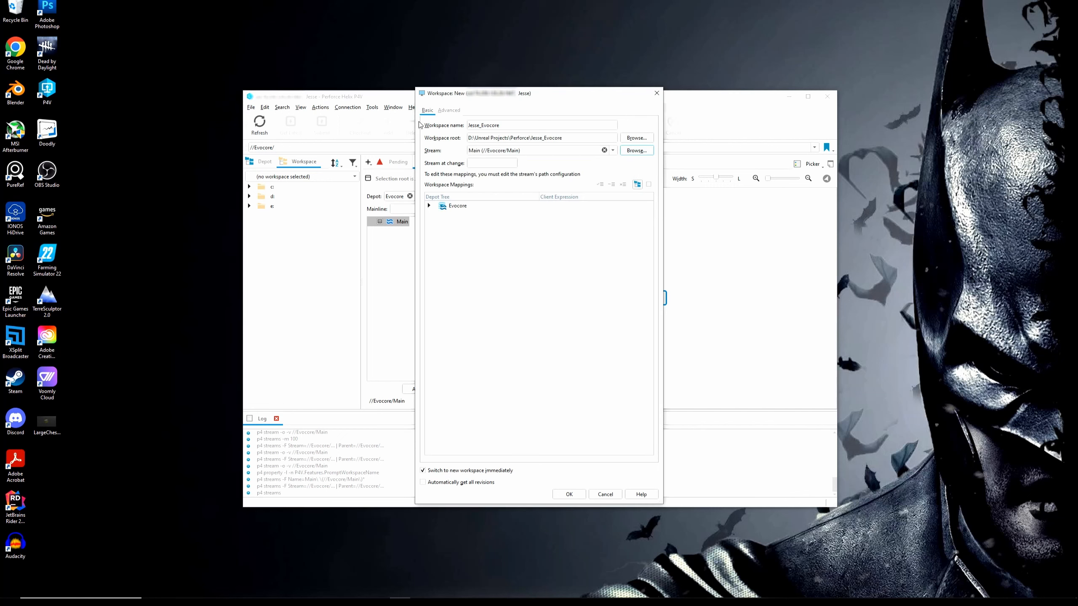
Step: Enable Rmdir, set On submit to Revert unchanged files, turn on automatically getting all revisions, and create the workspace
click(448, 111)
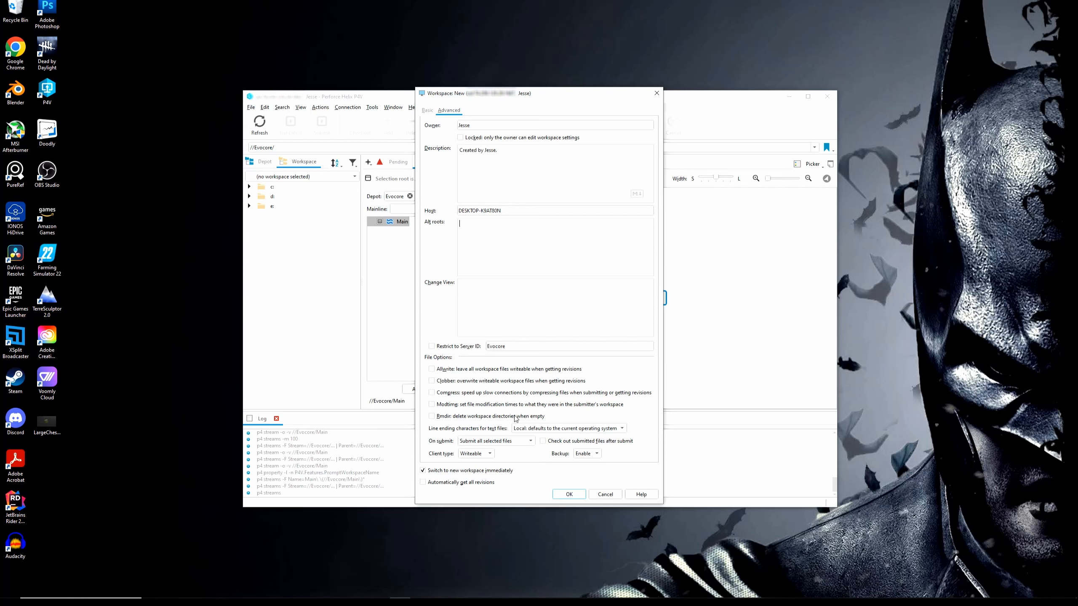
click(432, 417)
click(522, 445)
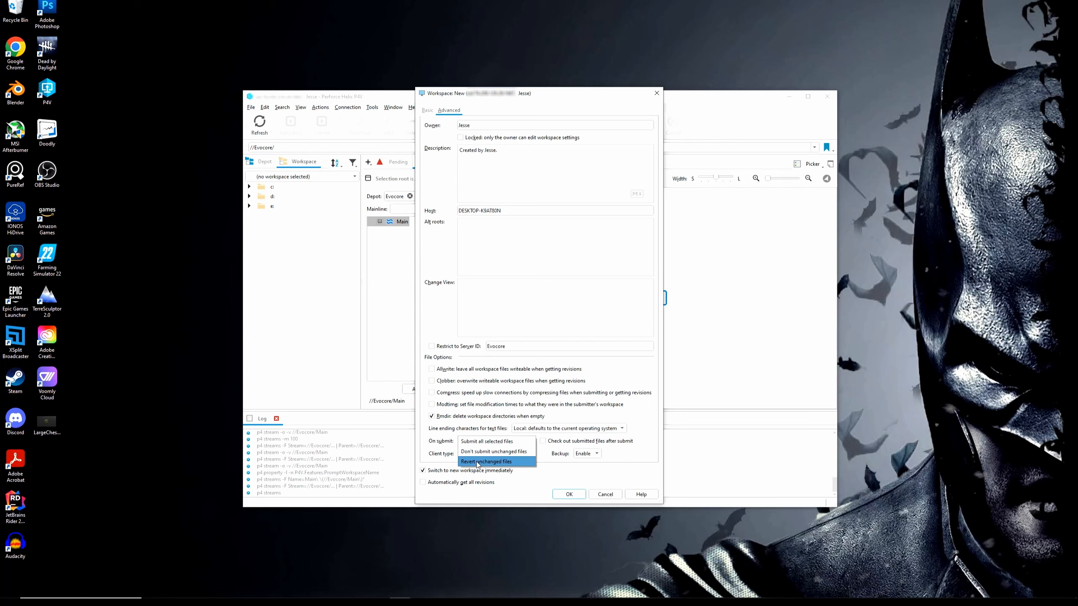
click(478, 462)
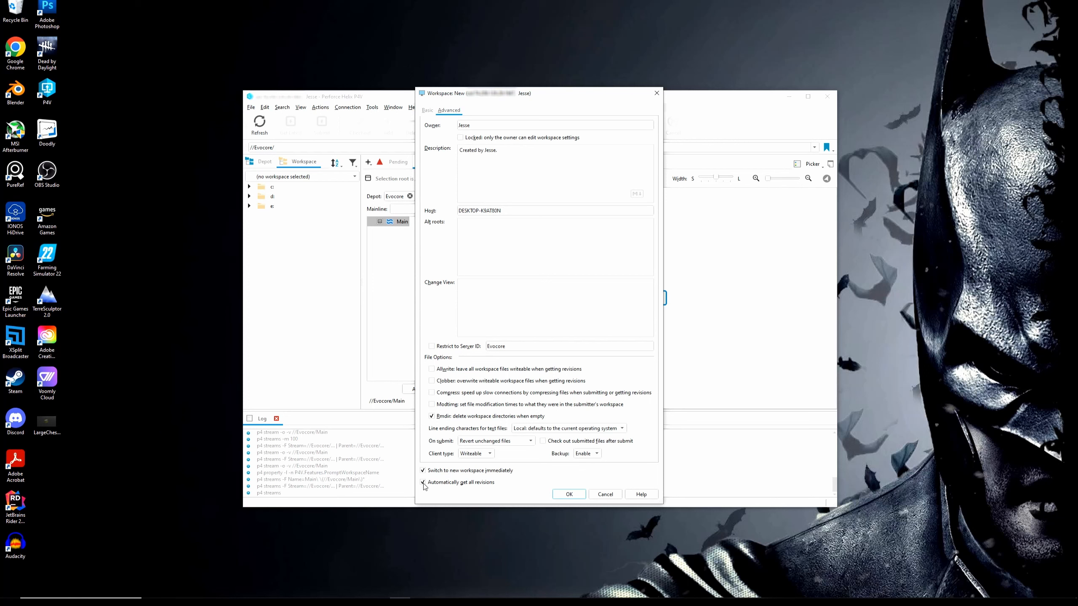
click(423, 484)
click(577, 497)
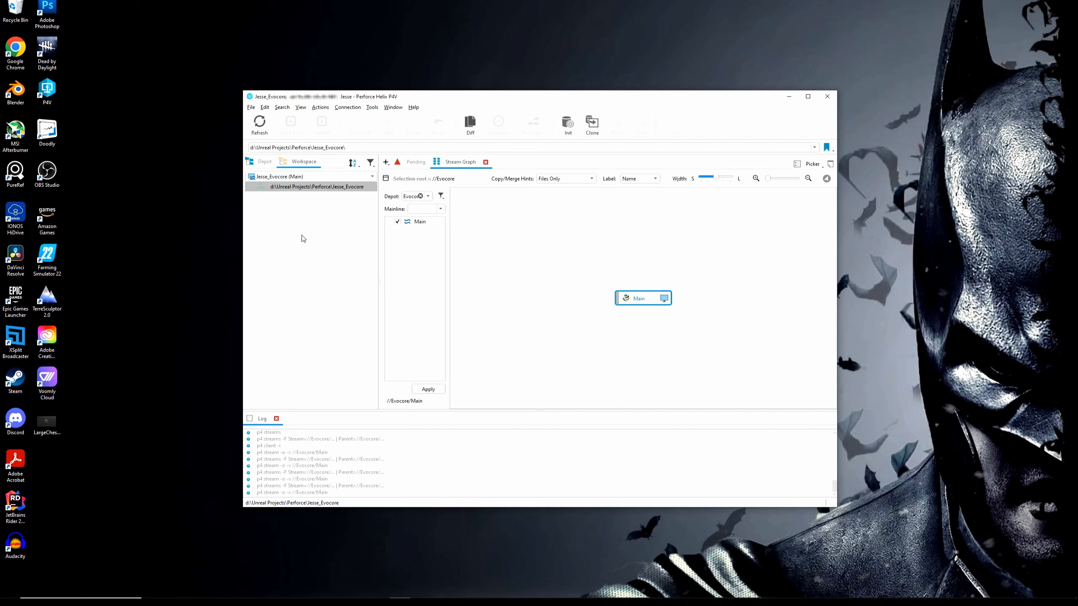
Step: Show the workspace root folder in File Explorer, open it, and move its window clear of the P4V workspace tree
right_click(318, 188)
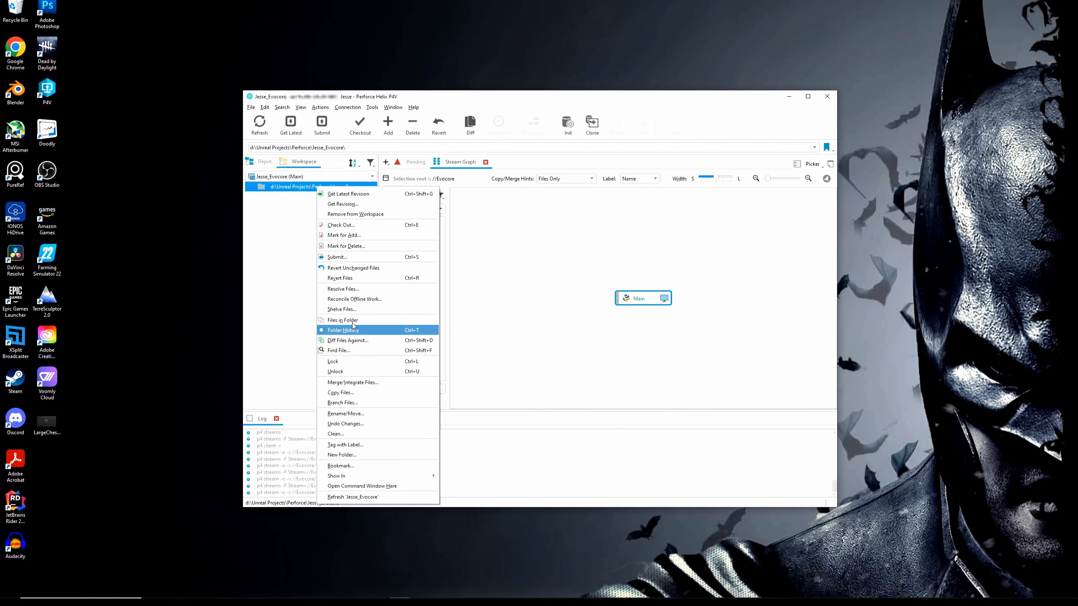
mouse_move(378, 479)
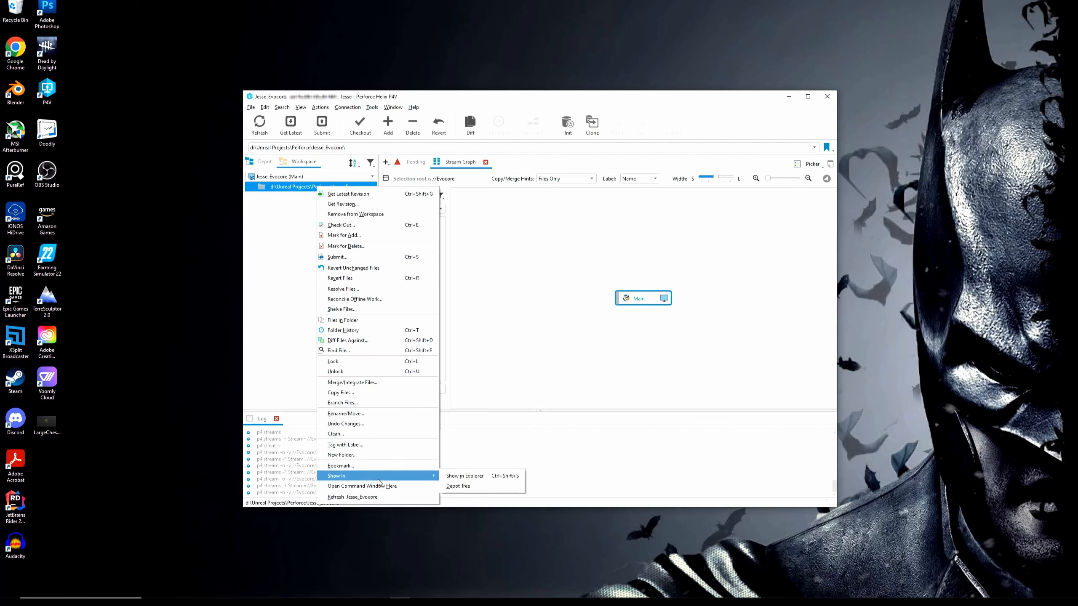
click(483, 476)
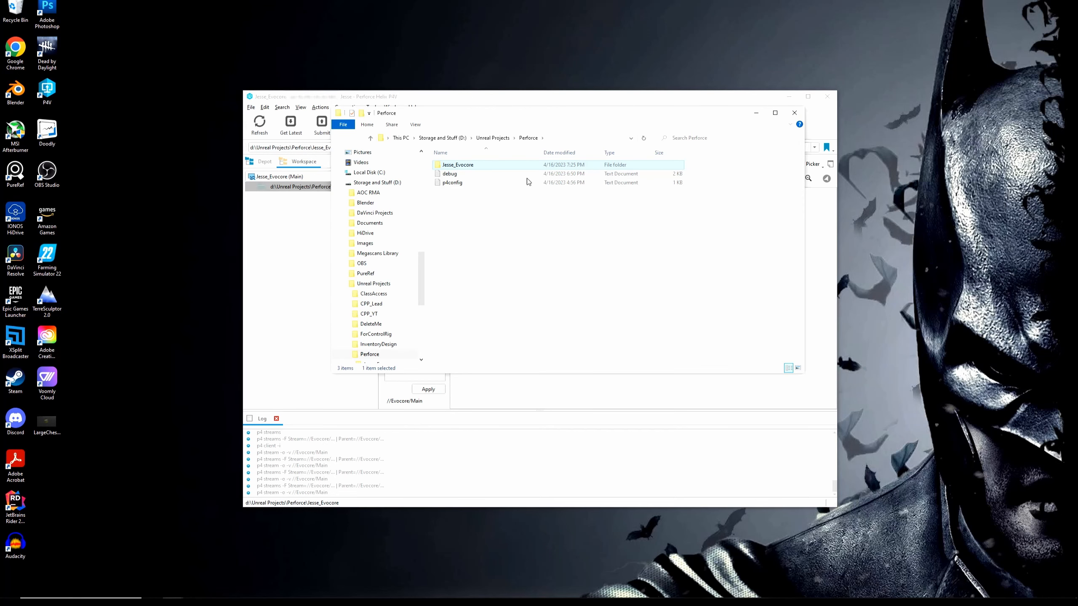
double_click(459, 169)
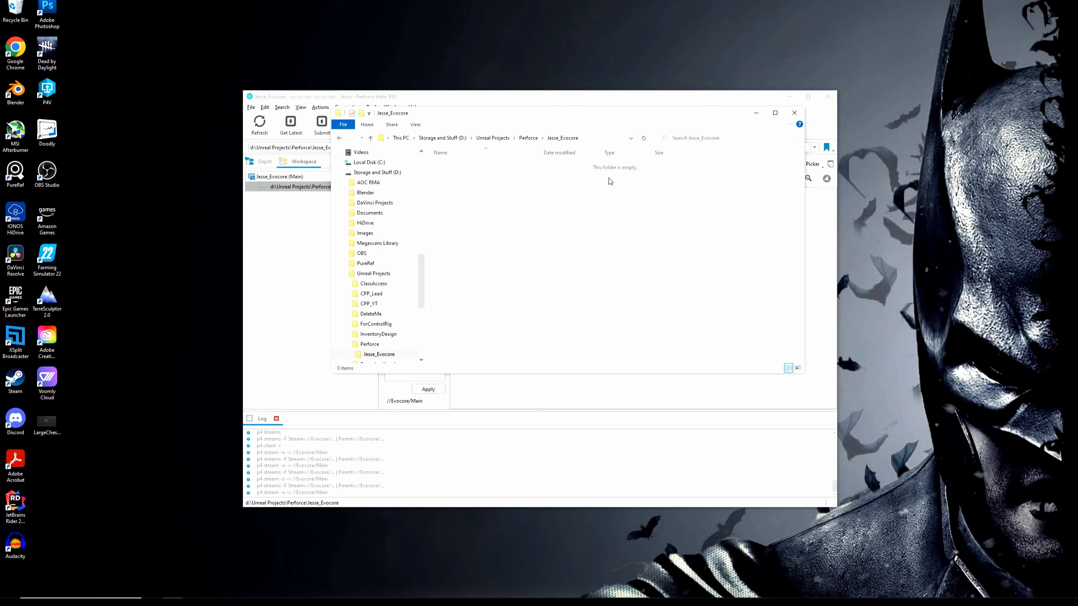
drag(628, 115, 732, 156)
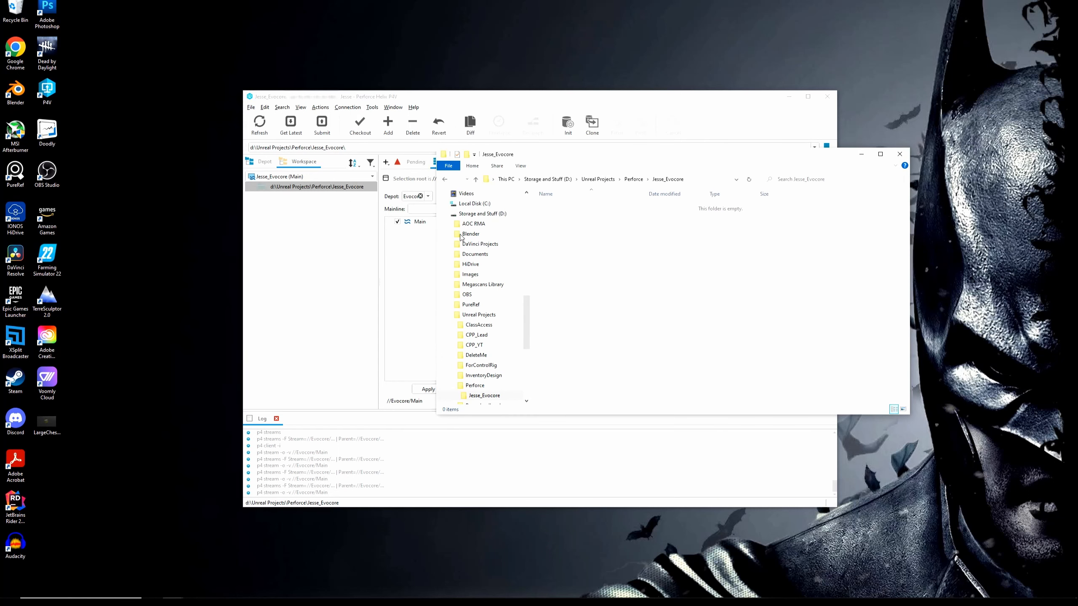
Step: Create a new text document named .p4ignore in the workspace root folder
right_click(606, 231)
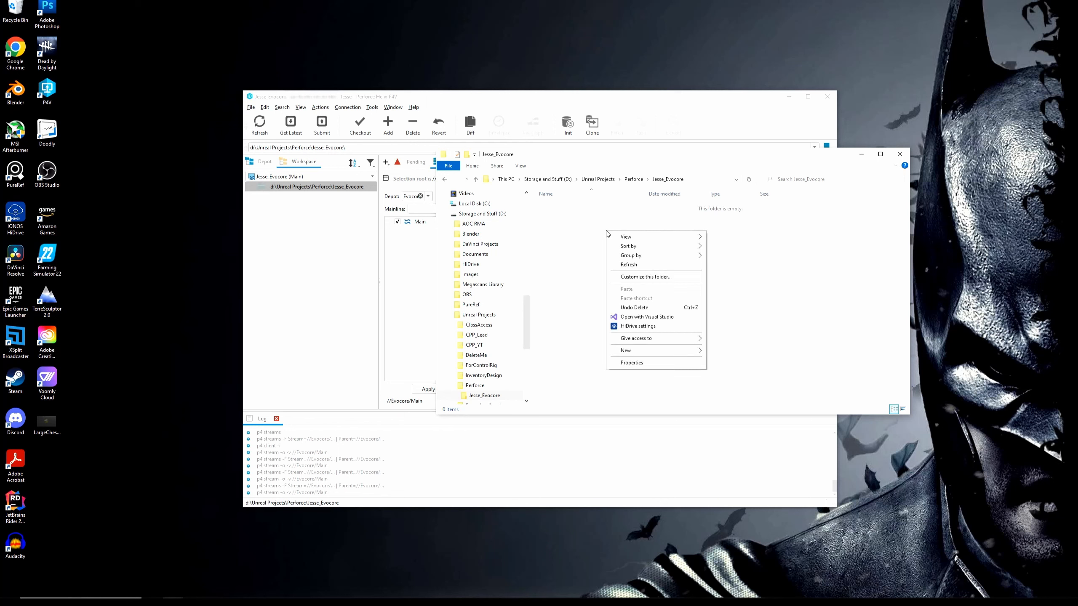
mouse_move(675, 350)
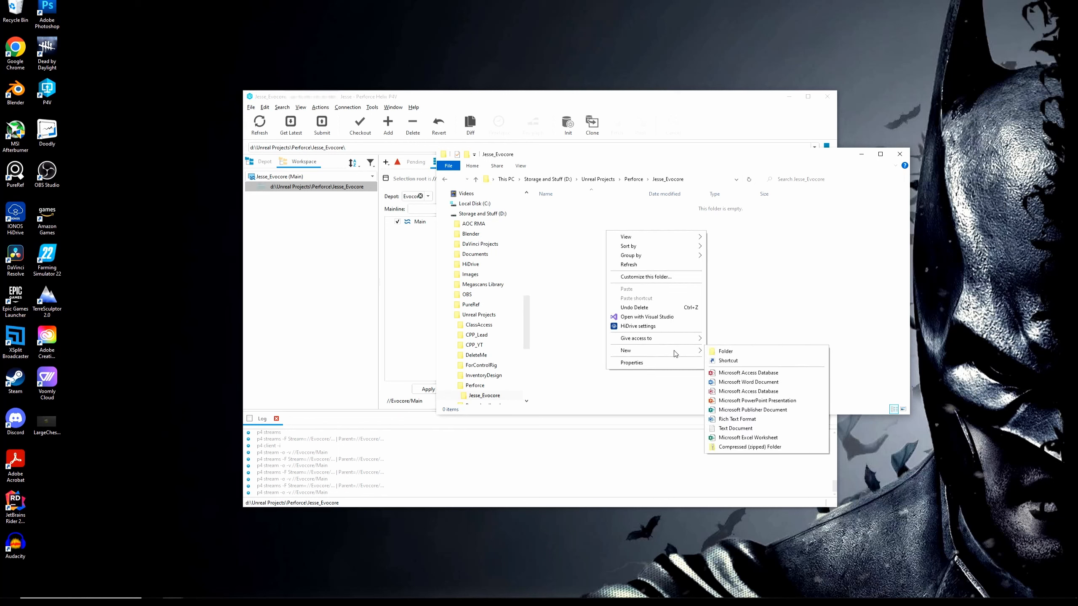
click(736, 428)
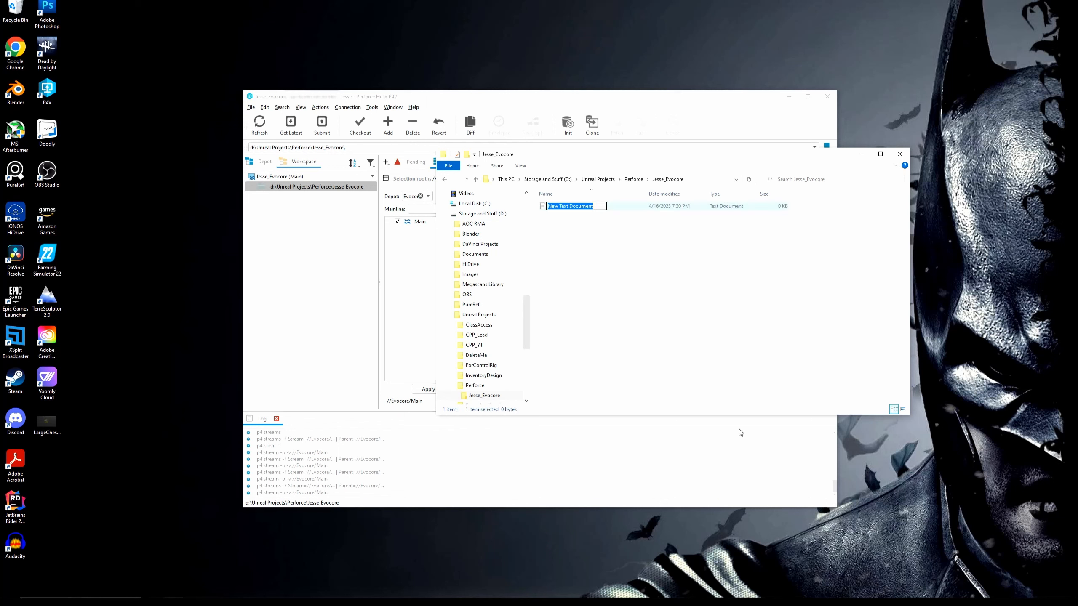
text(.p4ignore)
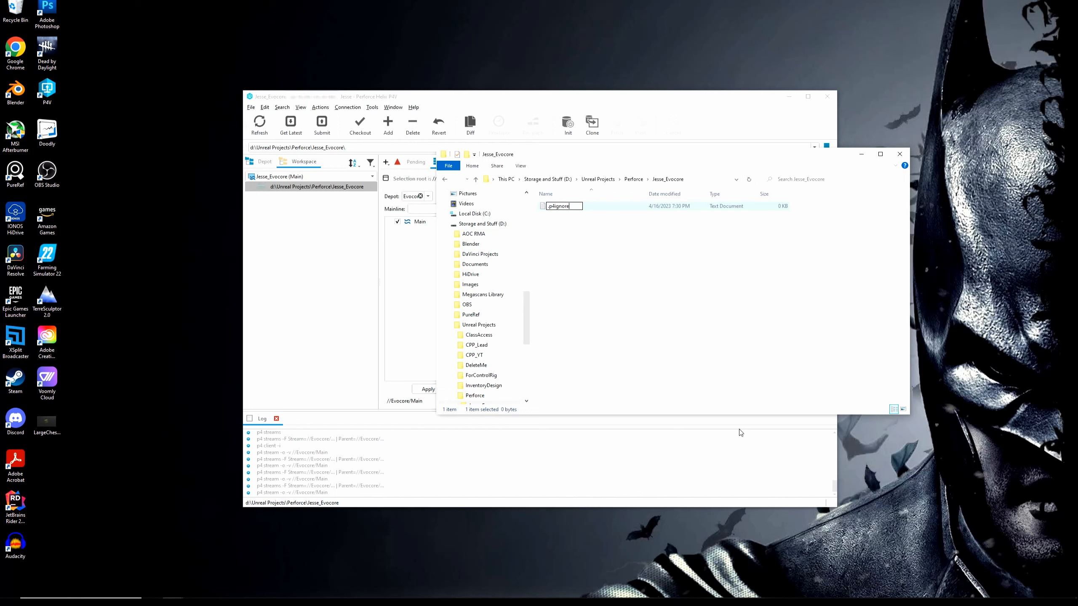
key(Return)
Step: Inspect the detailed properties of the .p4ignore file to check its full name and file type
right_click(570, 211)
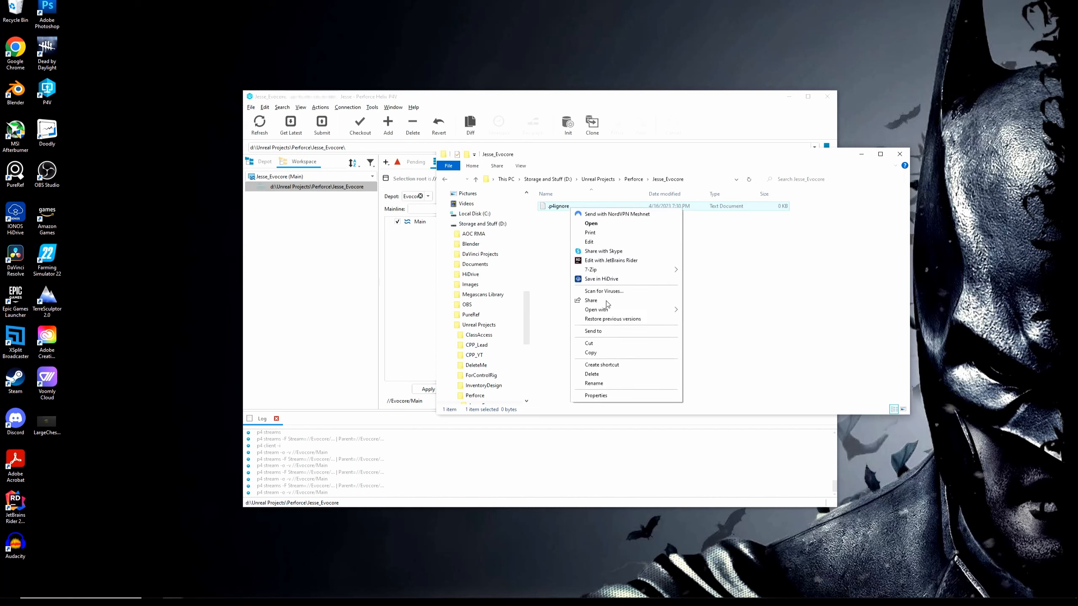
click(606, 397)
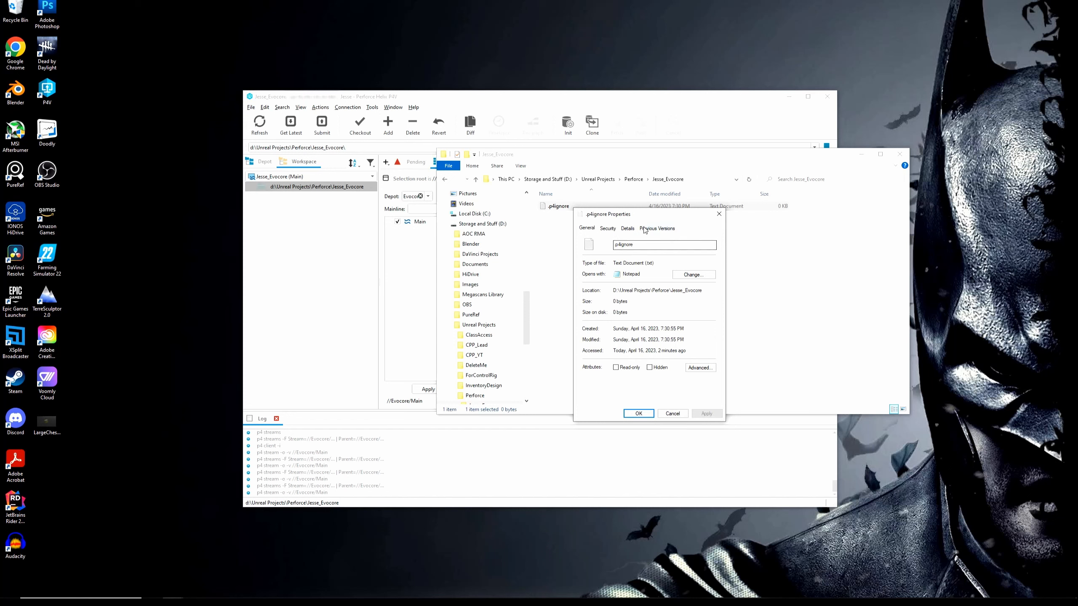
click(628, 229)
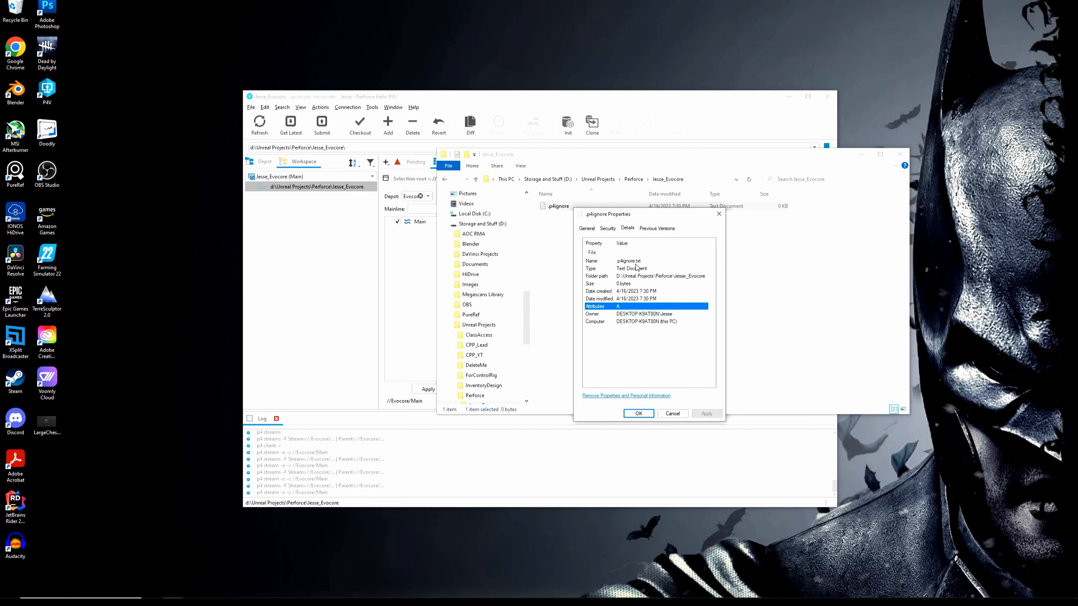
click(672, 414)
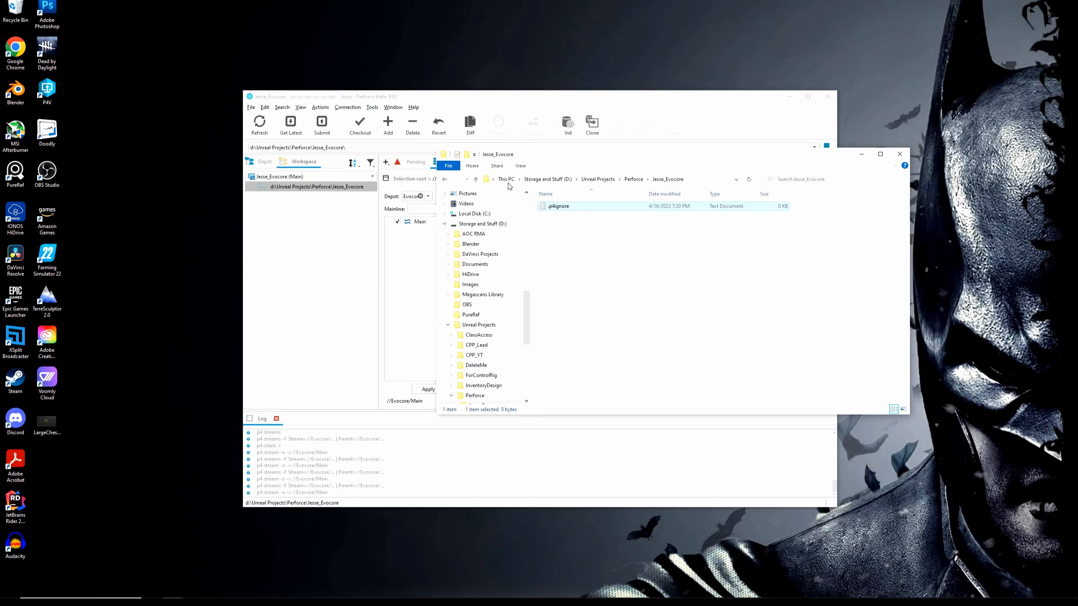
Step: Show file name extensions in File Explorer and strip the .txt extension from the ignore file, leaving its name as .p4ignore
click(525, 169)
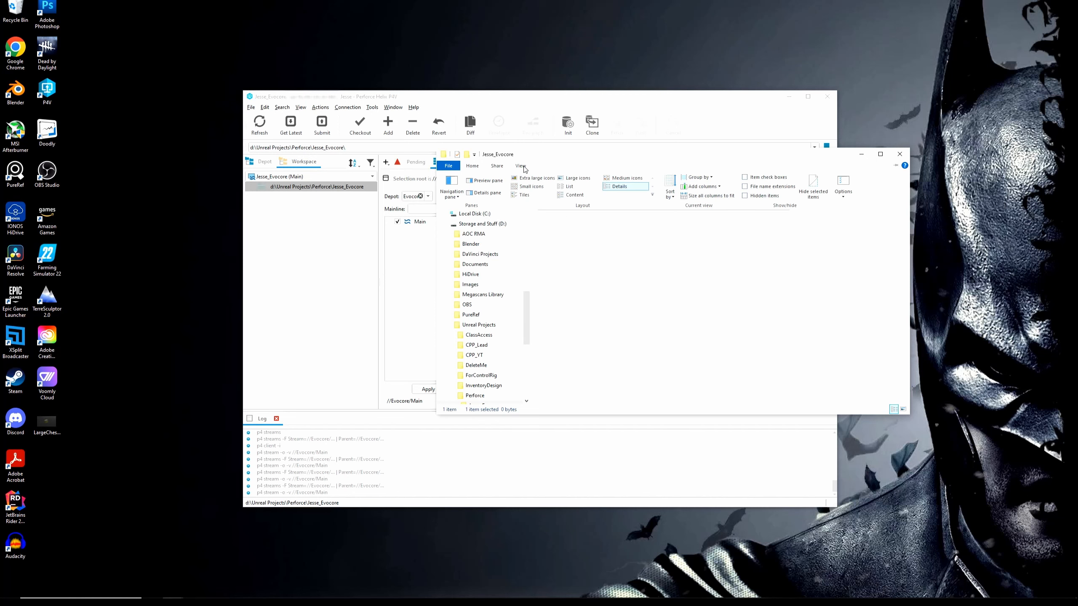
click(746, 188)
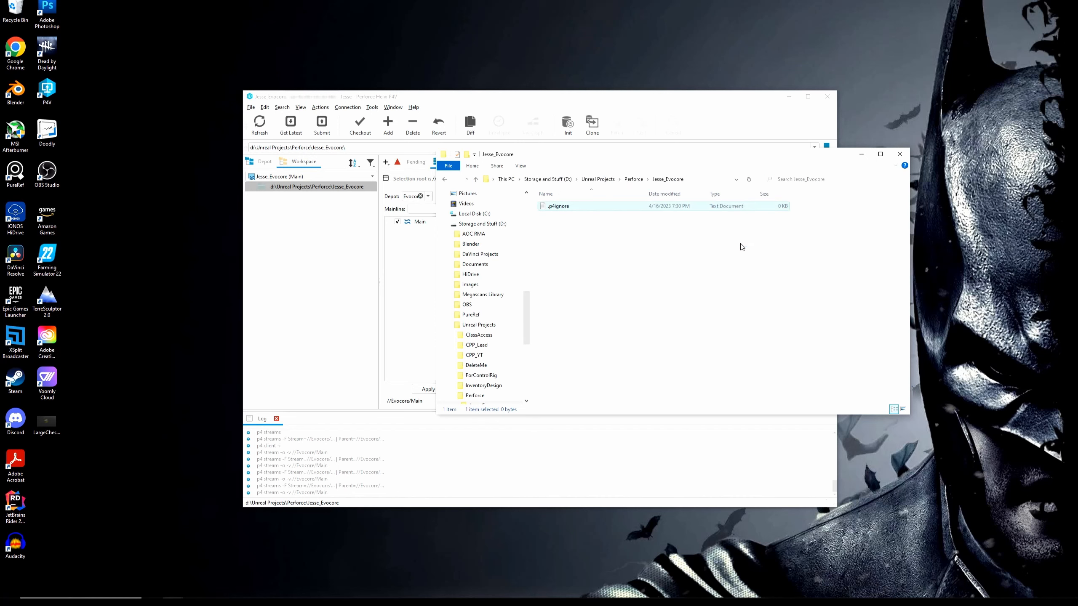
click(577, 207)
key(F2)
key(Right)
key(BackSpace)
key(BackSpace)
key(Return)
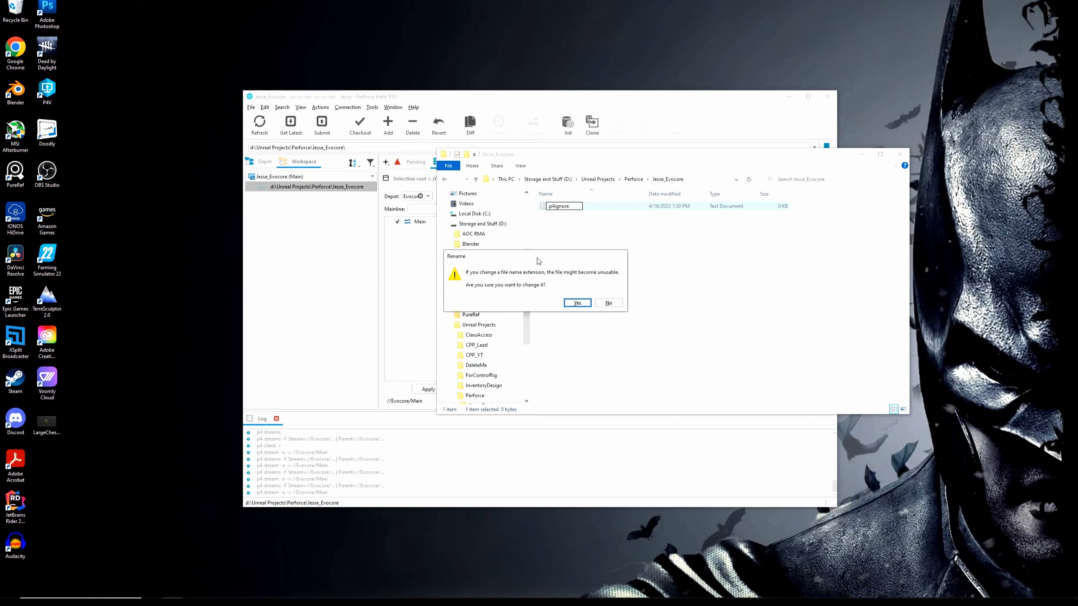
click(586, 303)
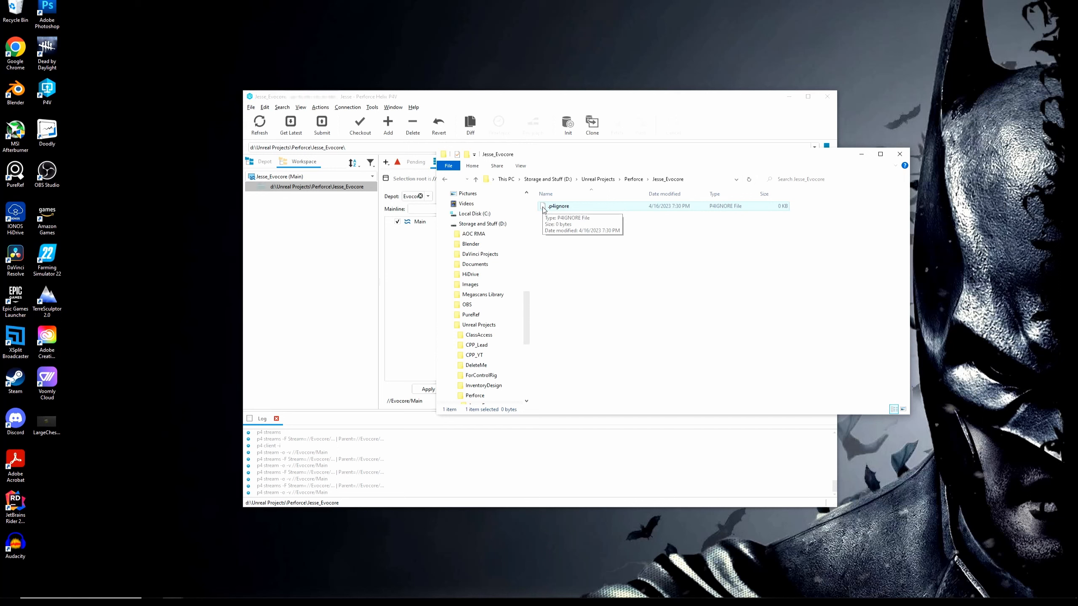
Step: Open the .p4ignore file in Notepad and make Notepad the default app for .p4ignore files
double_click(564, 208)
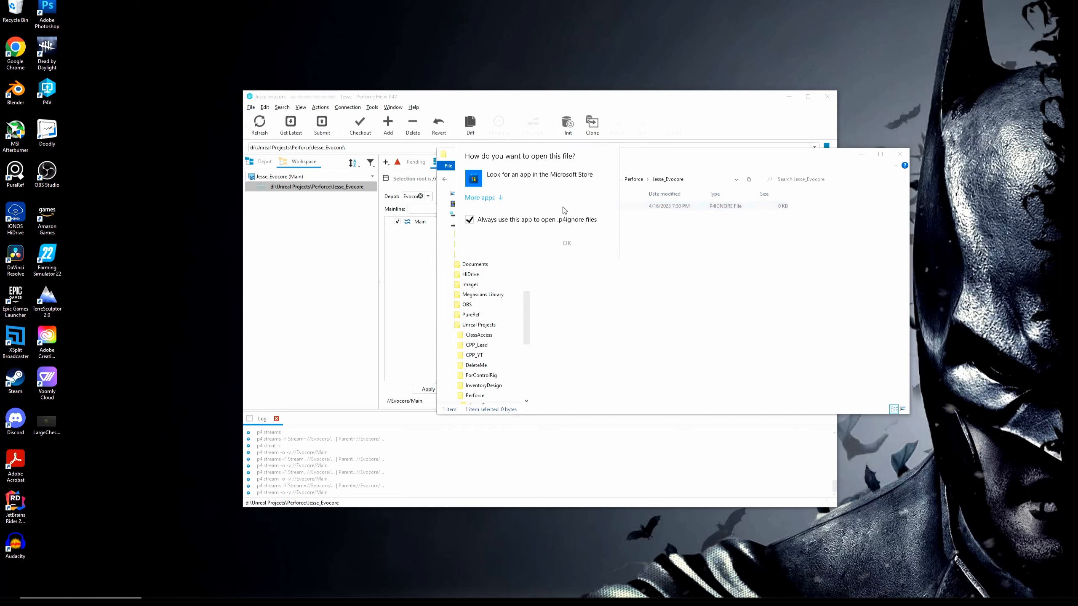
click(494, 197)
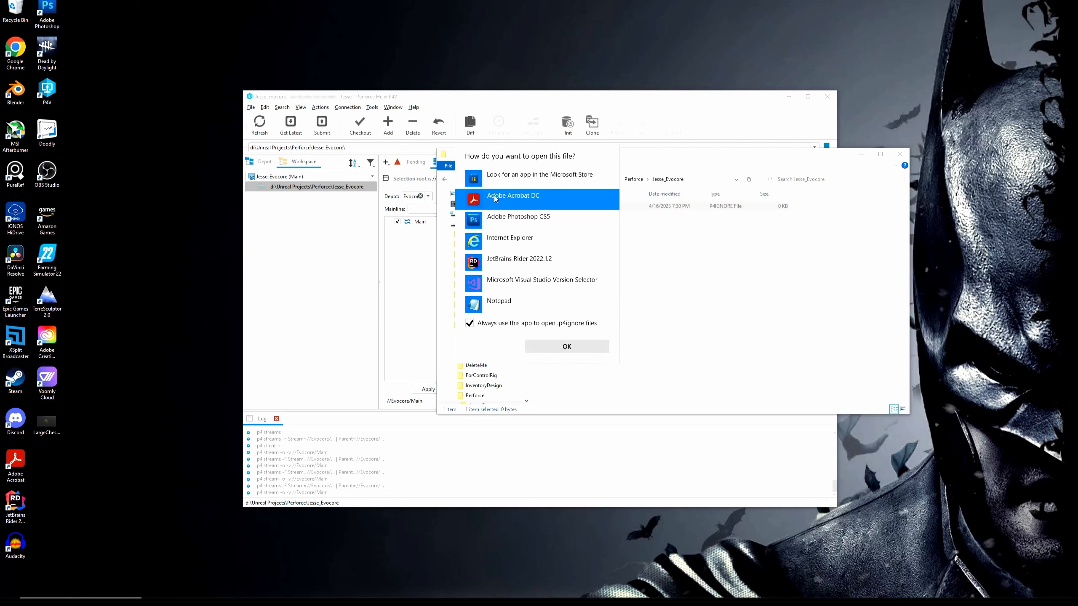
click(499, 300)
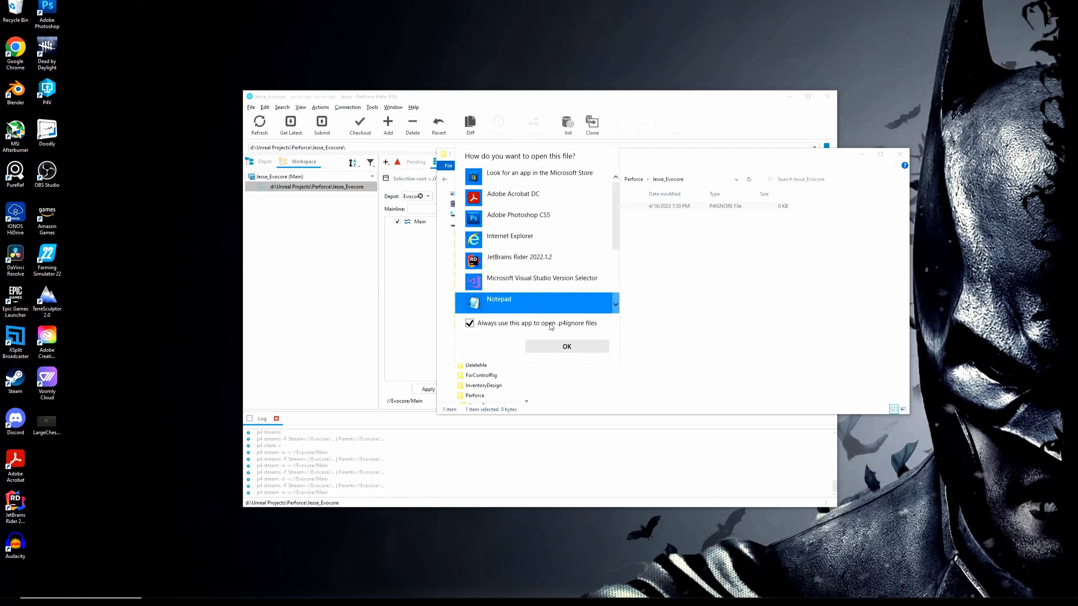
click(574, 349)
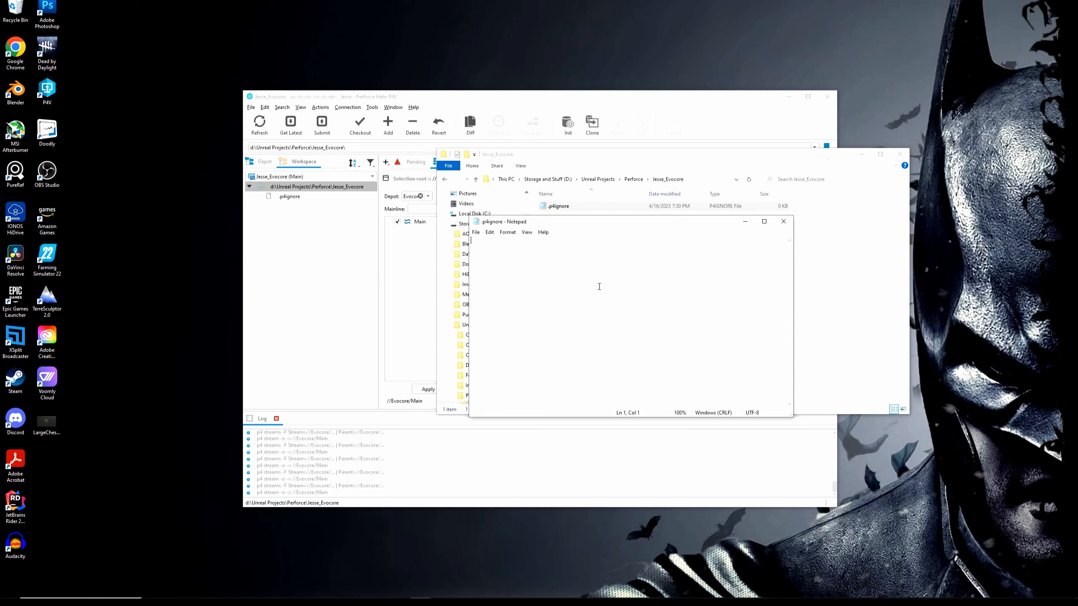
Step: Paste the copied ignore rules, from *.swp through Binaries/, Intermediate/ and Saved/ to *.-Debug.*, into .p4ignore, save it, and close Notepad and File Explorer
key(ctrl+v)
scroll(619, 300, up, 1)
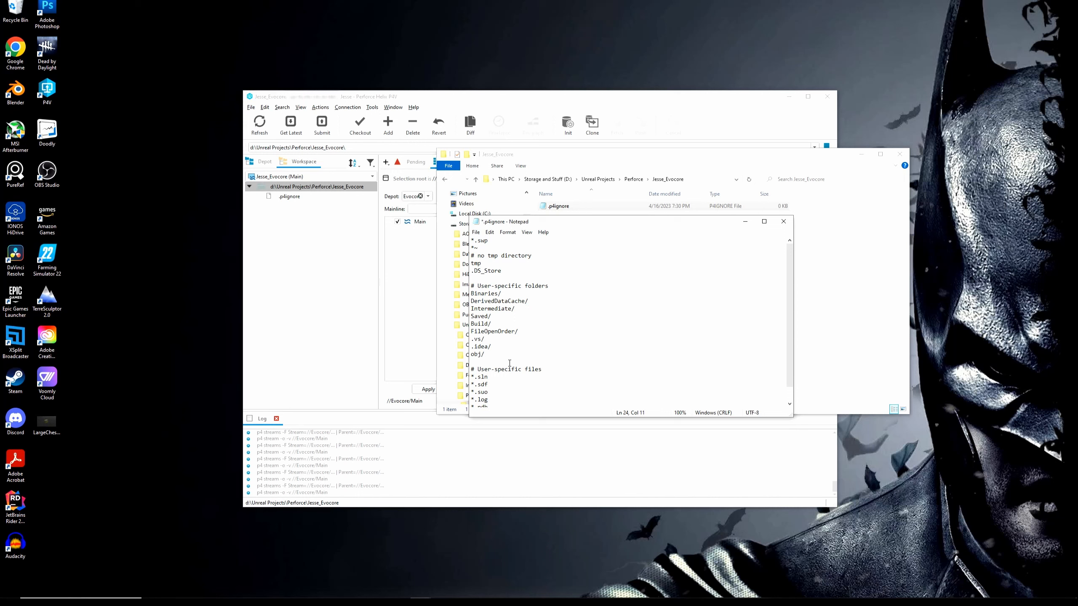
scroll(509, 363, down, 1)
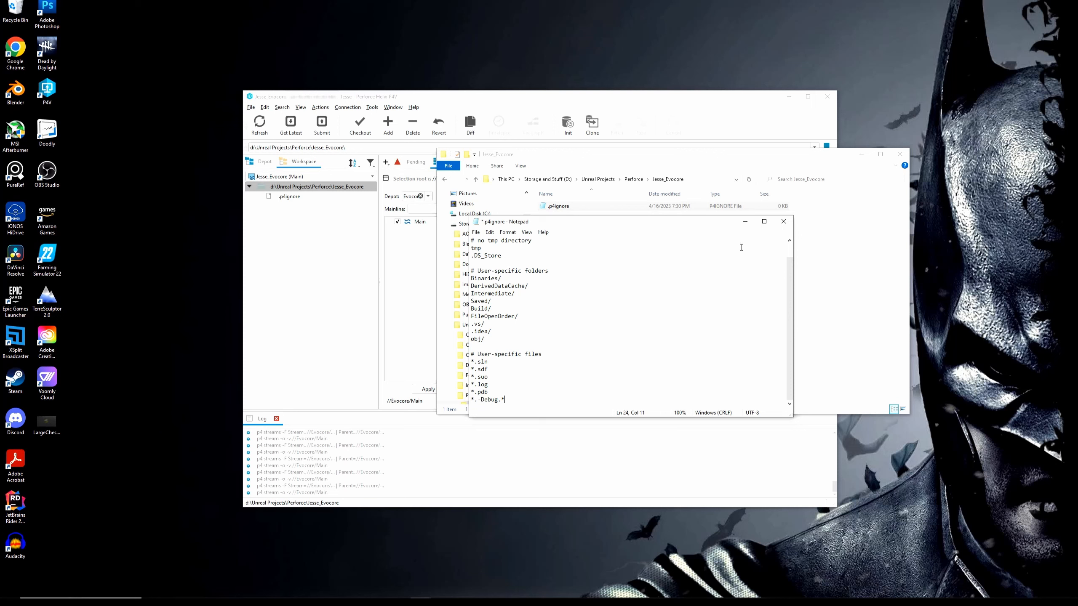
click(476, 232)
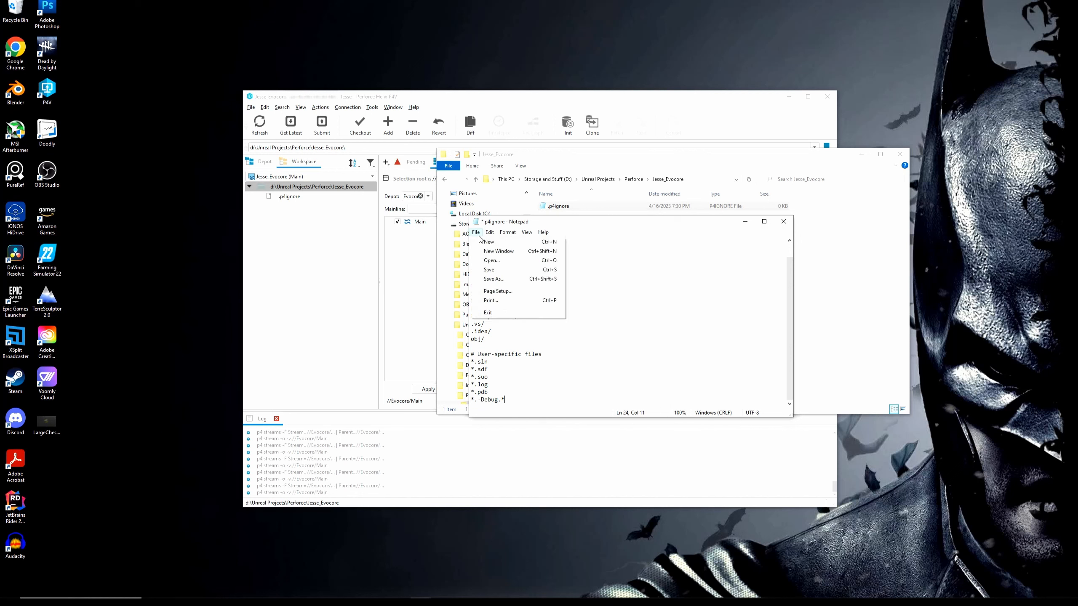
click(488, 271)
click(783, 222)
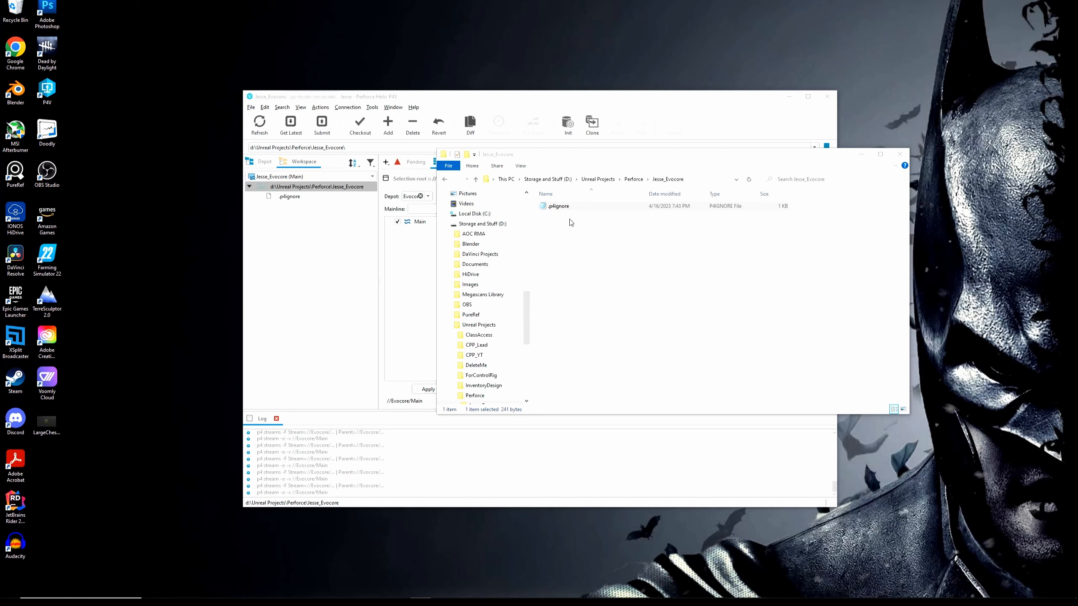
click(900, 154)
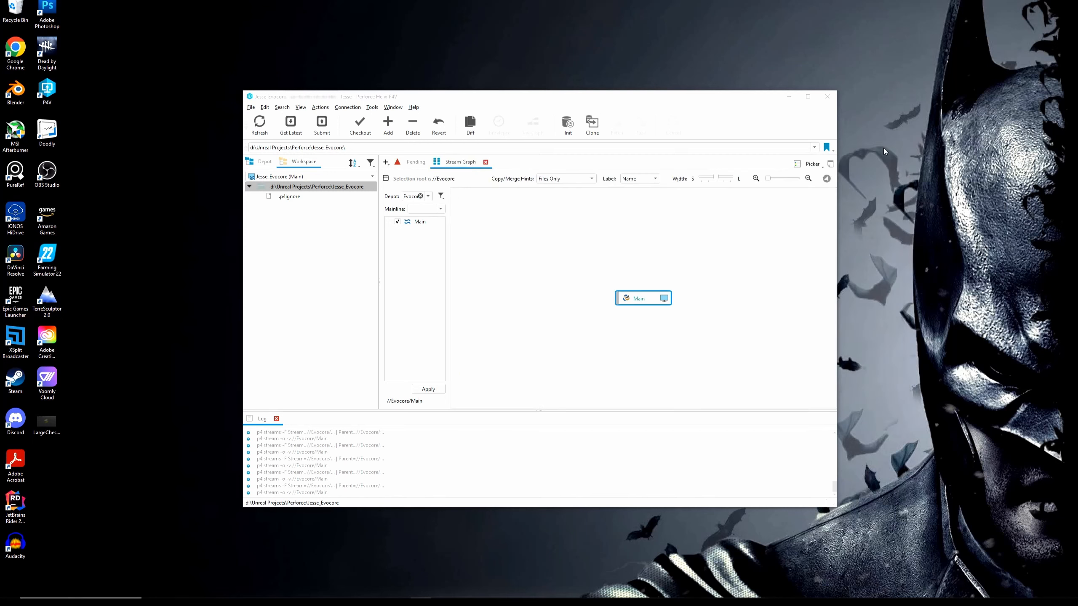
Step: Mark the .p4ignore file in the workspace tree for add in the default changelist
click(314, 244)
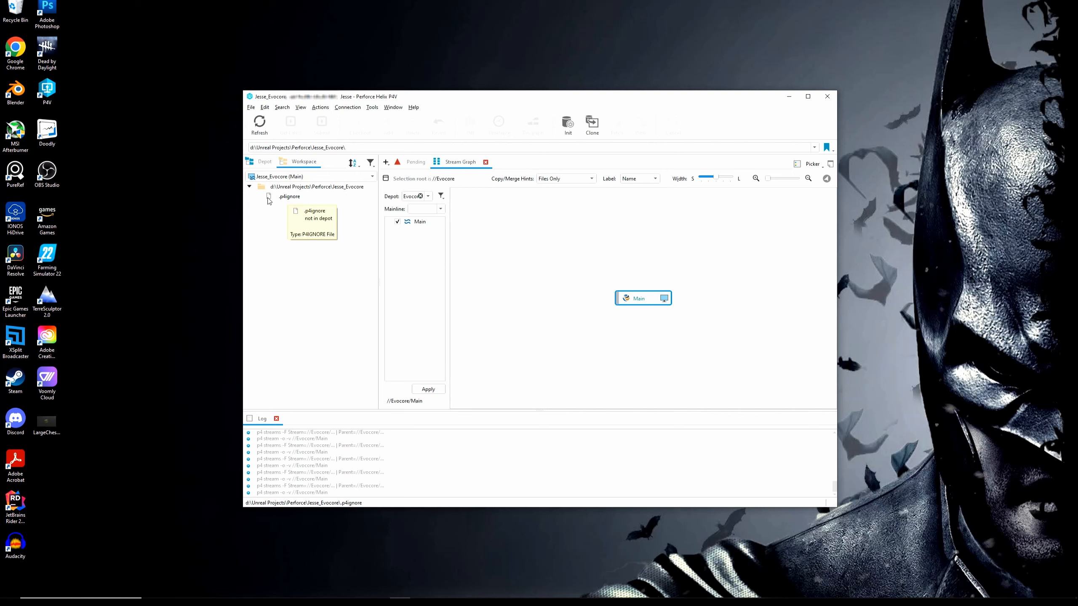
click(292, 199)
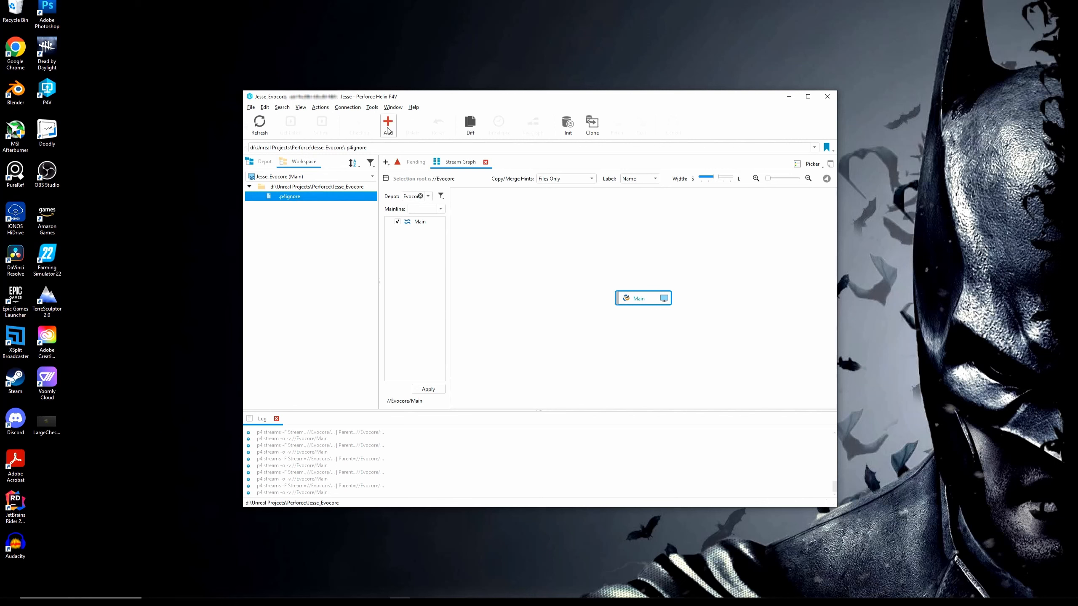
click(326, 109)
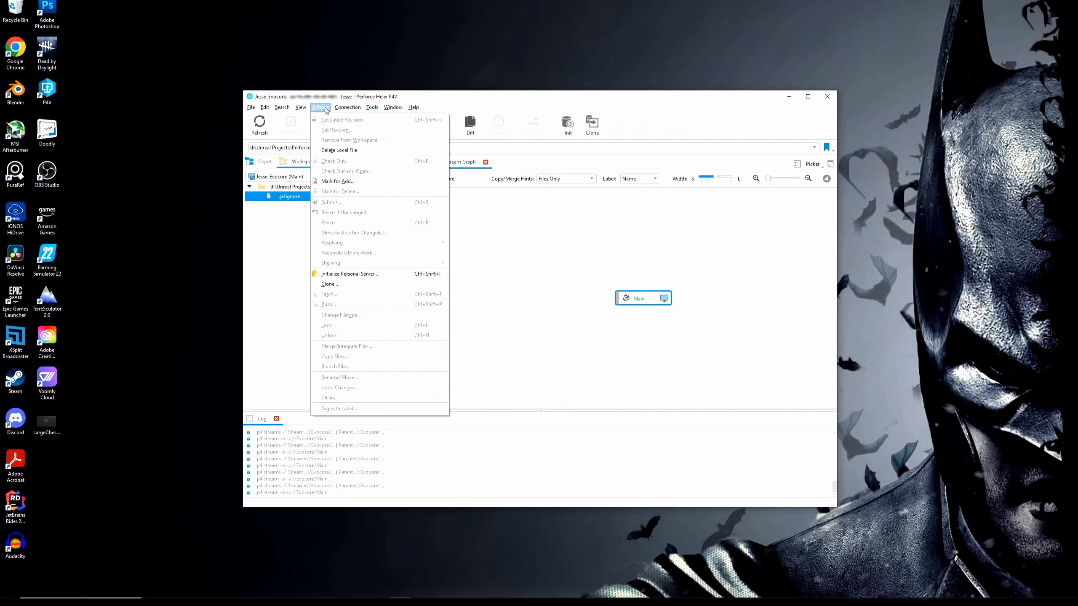
right_click(276, 200)
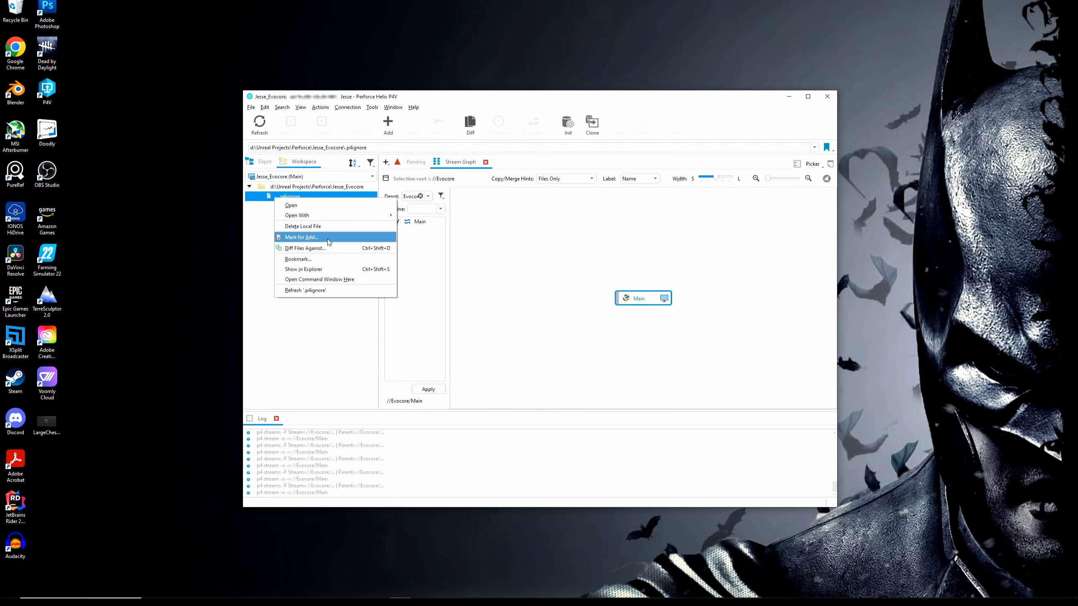
click(305, 241)
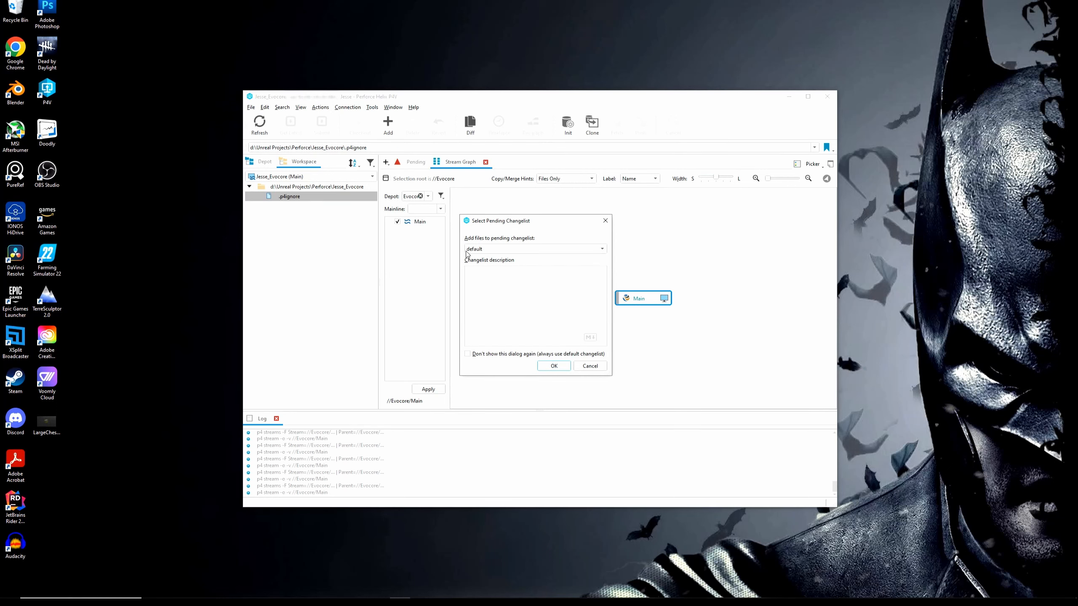
click(601, 251)
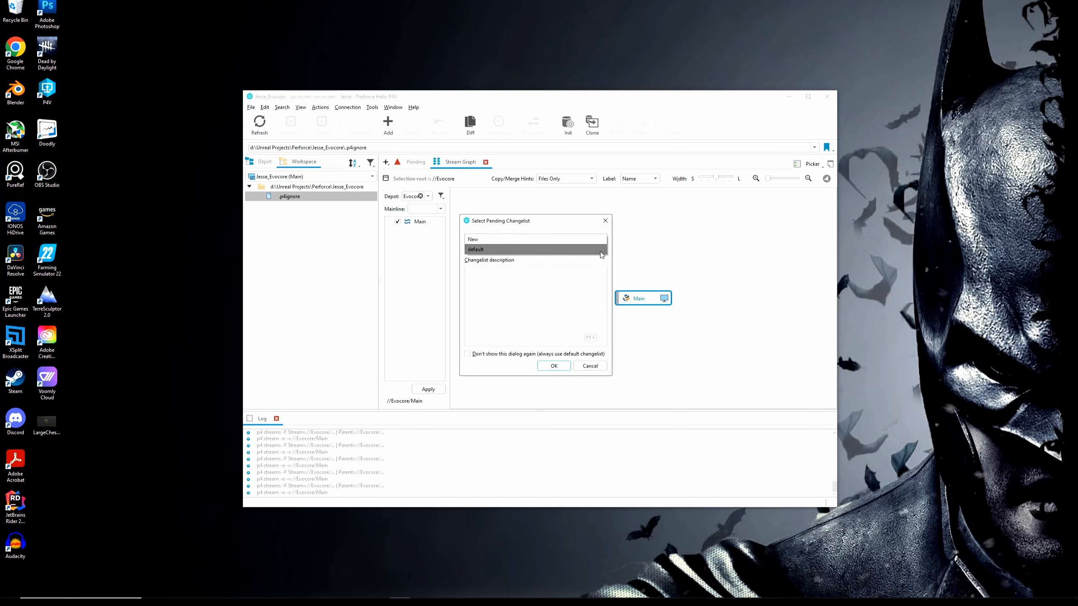
click(596, 259)
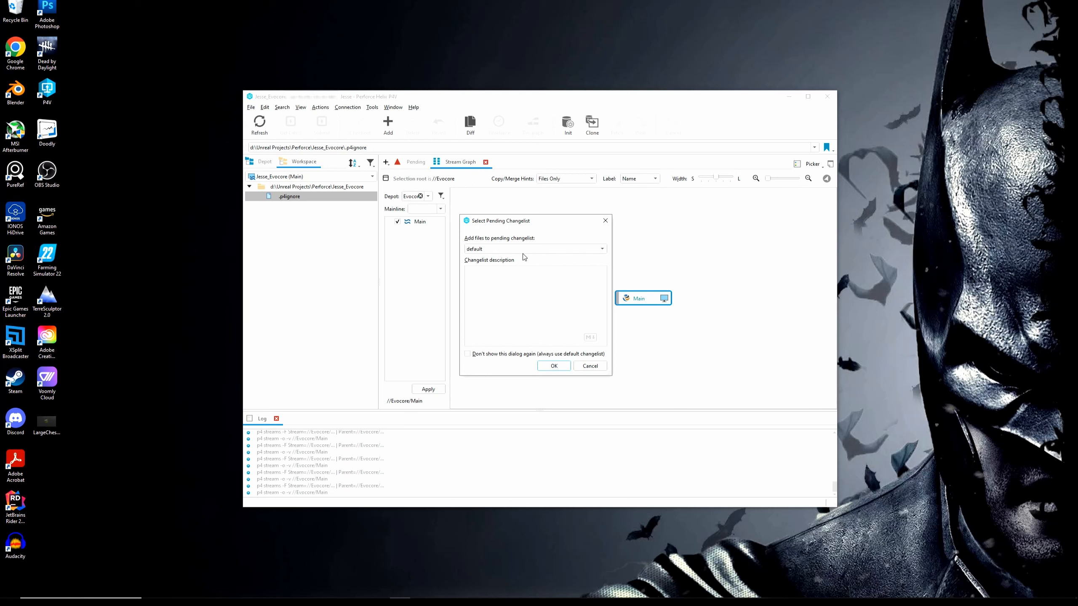
click(468, 356)
click(468, 356)
click(553, 366)
click(266, 206)
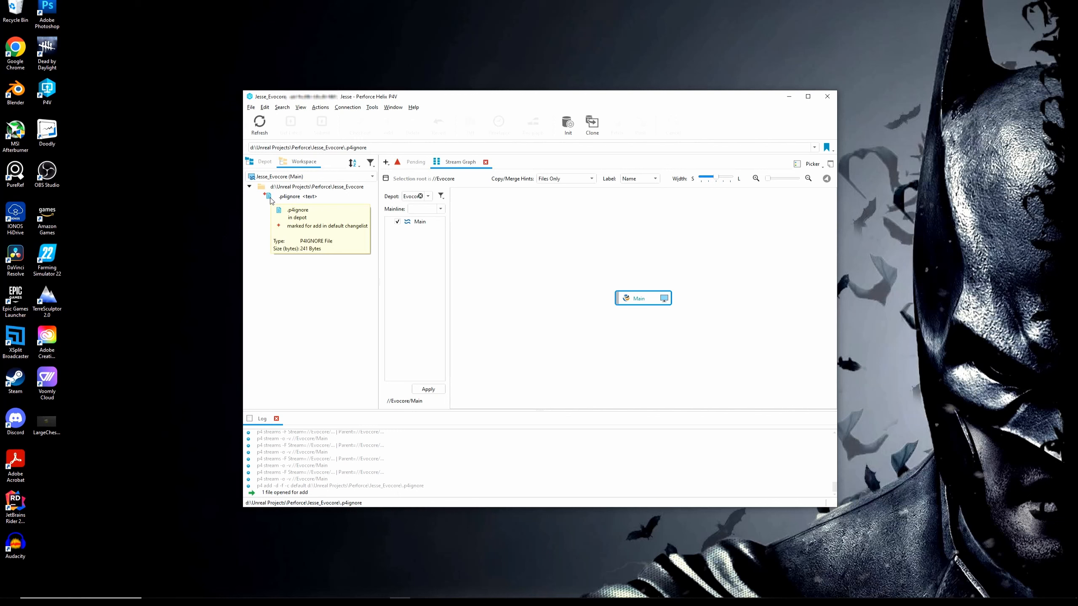
Step: View the pending changelists, expand the default one, and check the .p4ignore file and its available actions
click(414, 163)
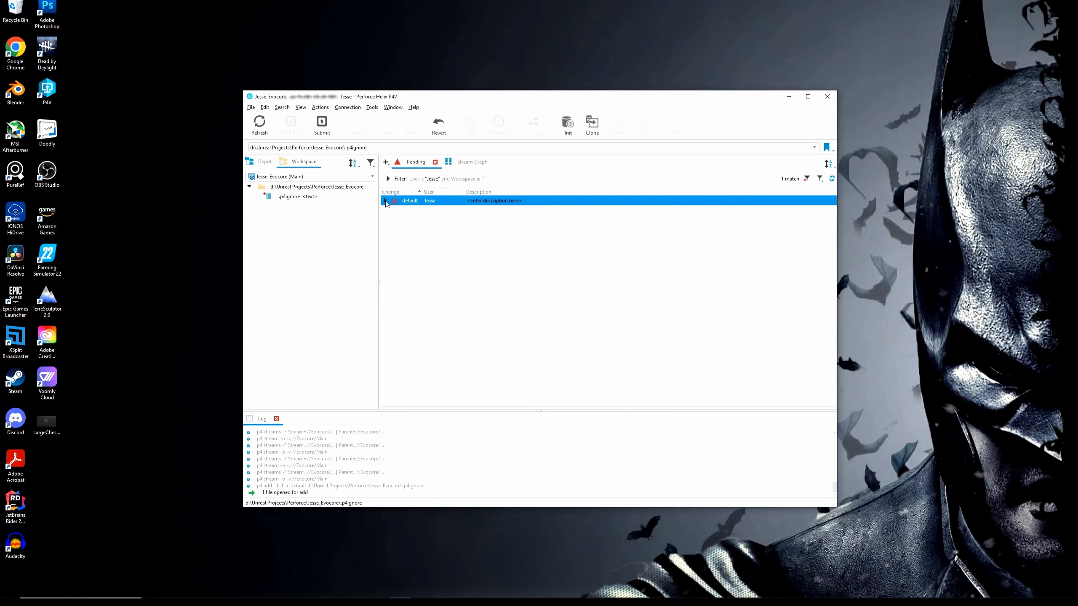
click(384, 202)
mouse_move(445, 215)
click(415, 211)
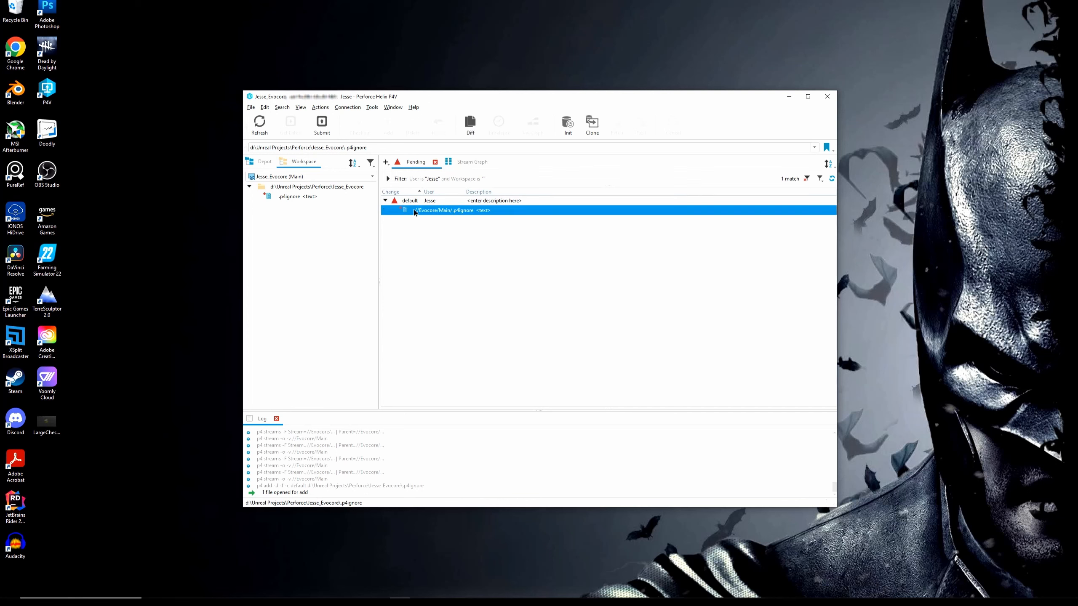
right_click(415, 212)
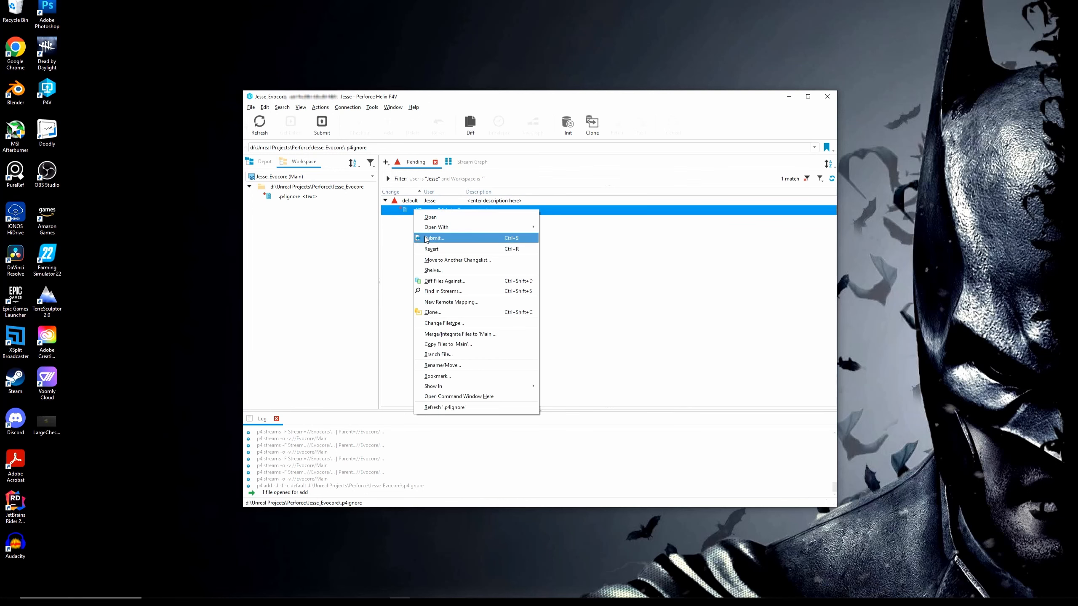
click(650, 279)
Step: Submit the default changelist containing .p4ignore with the description "Uploaded the depots p4ignore file"
click(421, 203)
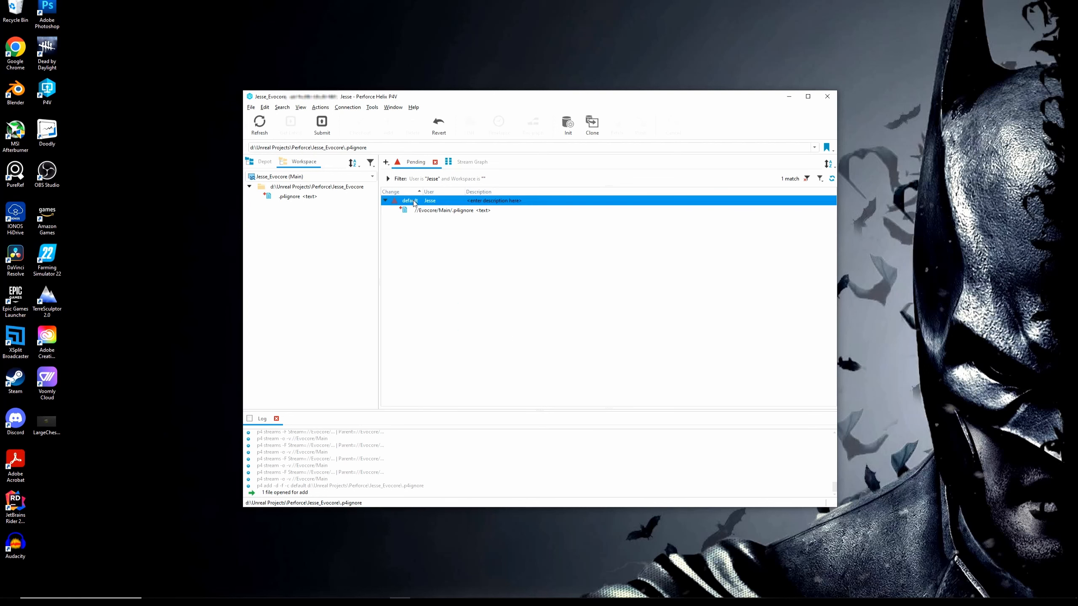
click(326, 128)
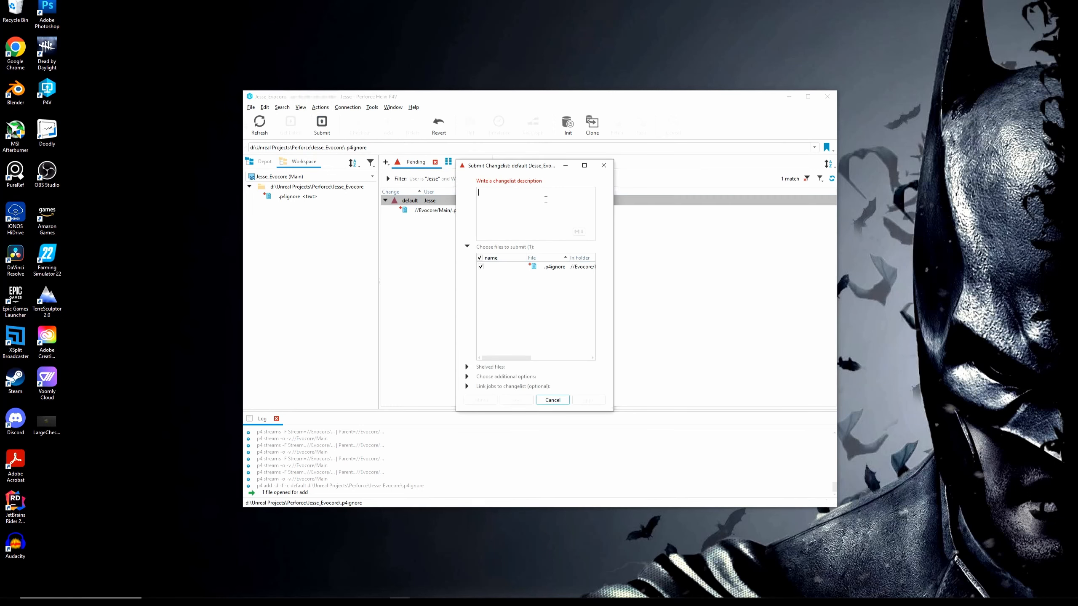
text(I)
key(BackSpace)
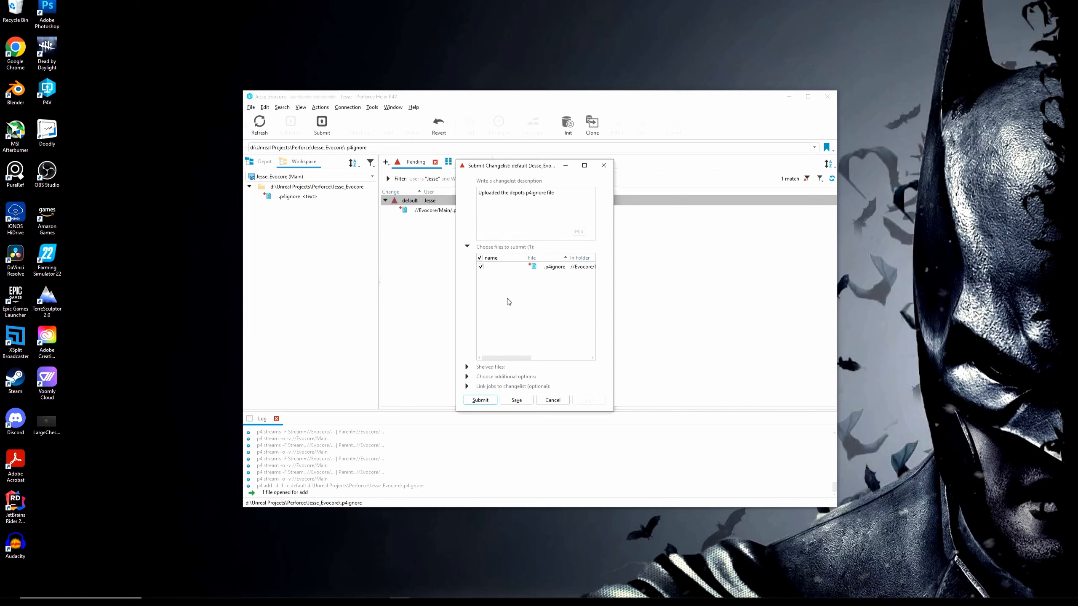
click(489, 405)
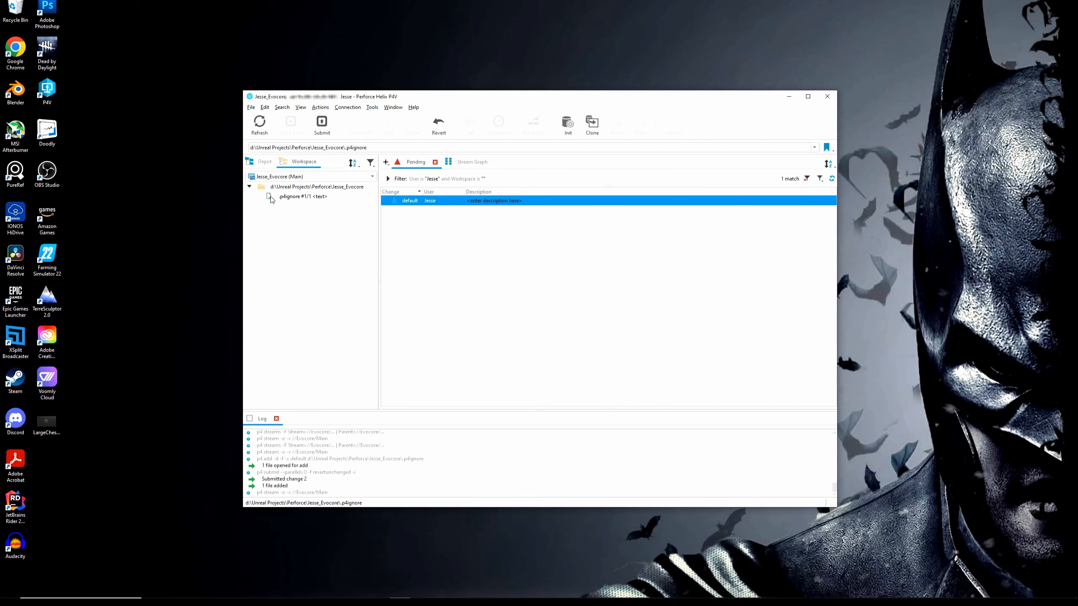
mouse_move(270, 196)
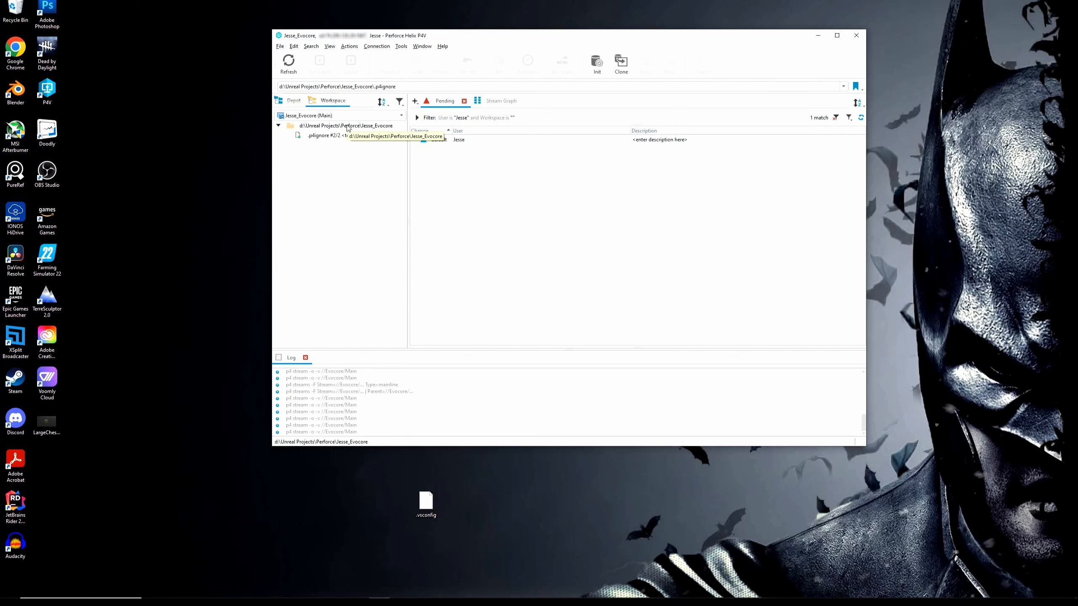
Step: Open a command window at the workspace root folder and run p4 set P4IGNORE=.p4ignore
right_click(317, 127)
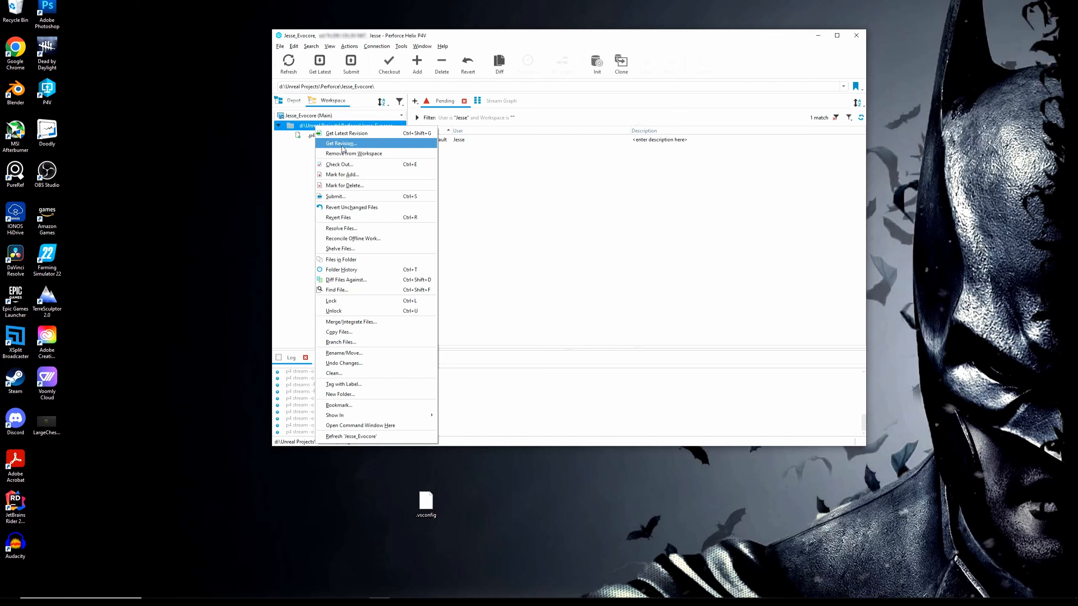
click(398, 426)
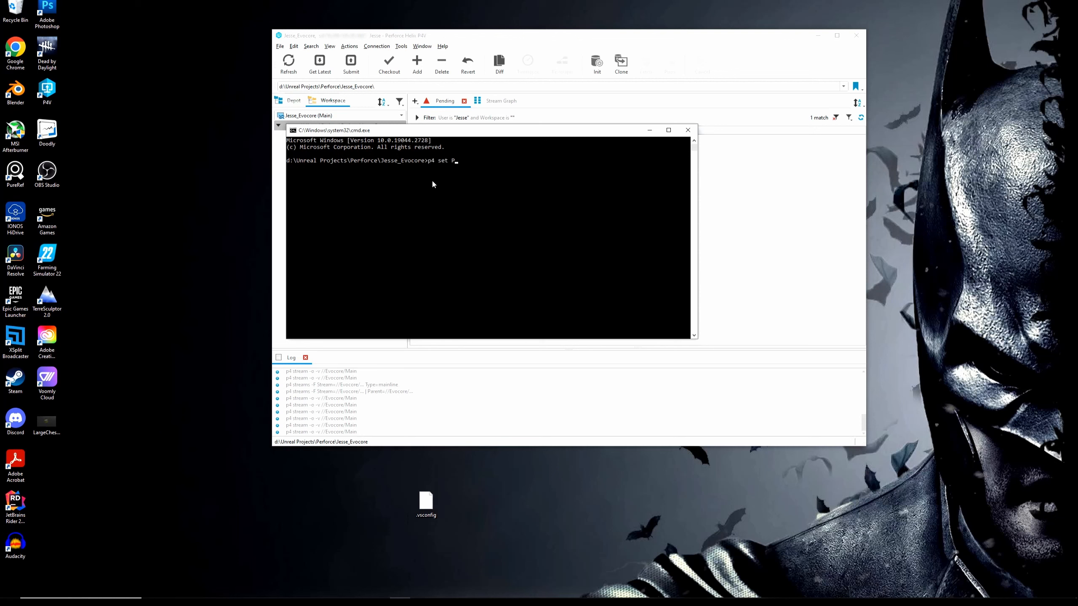
text(IGNO)
text(RE=.p4ignore)
key(Return)
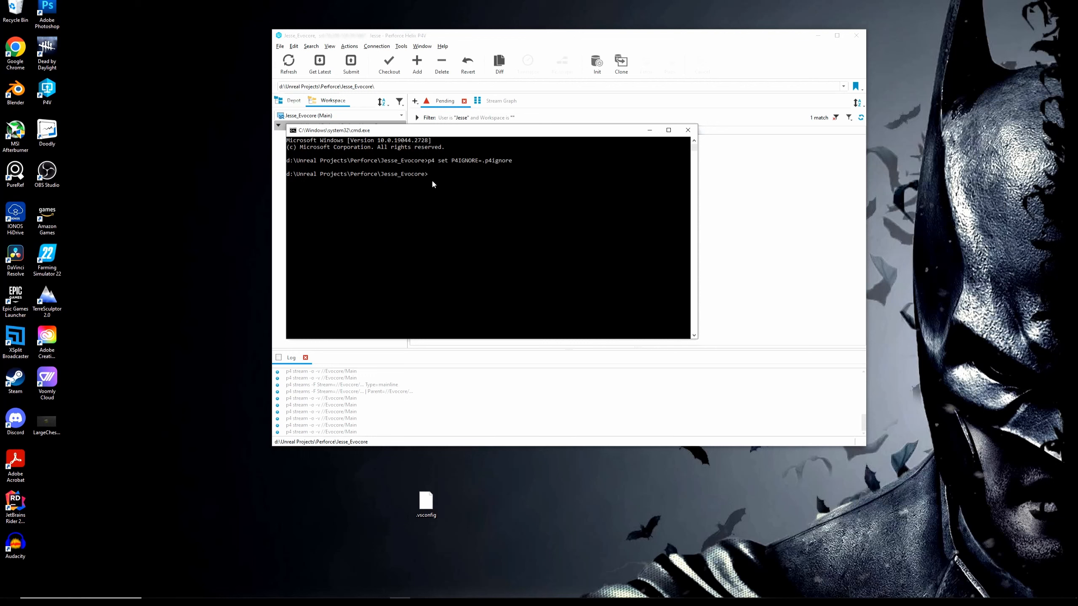
Step: List the Perforce environment settings with p4 set to check P4IGNORE, and exit the command window
text(p4 set)
key(Return)
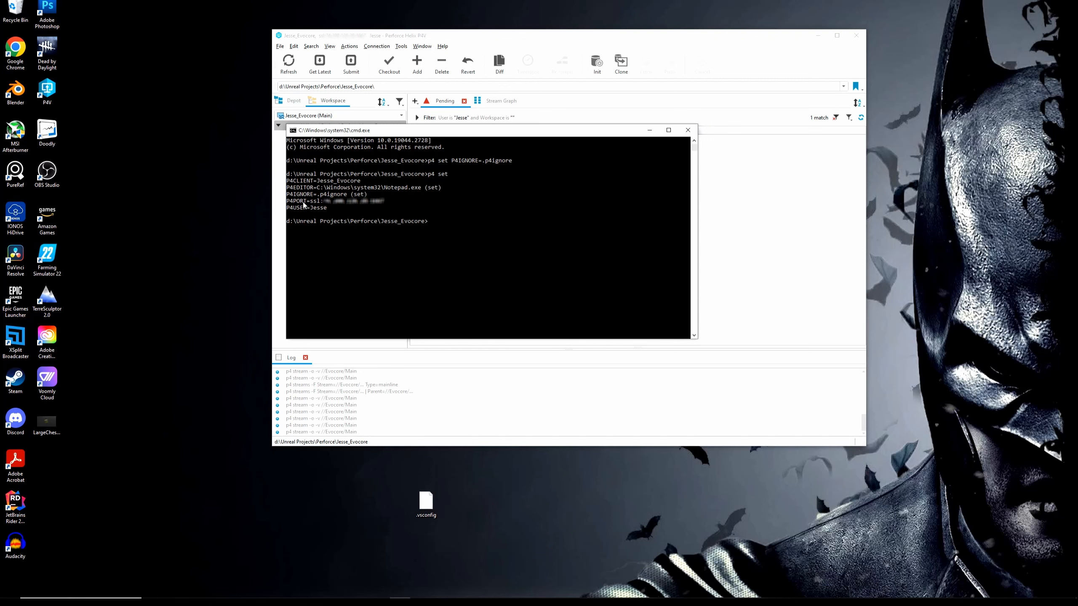
text(exit)
key(Return)
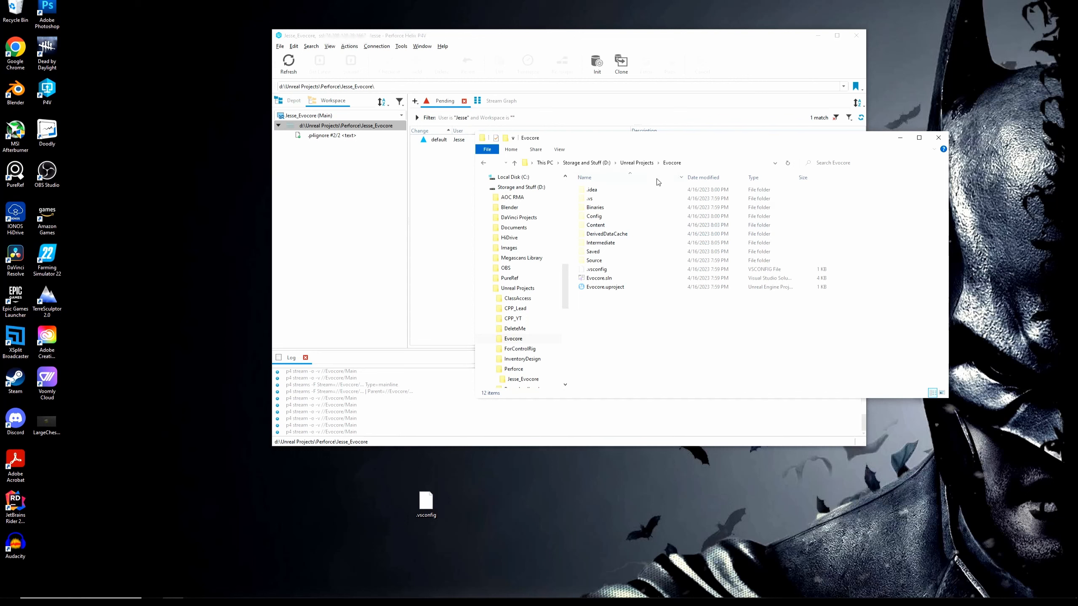
Step: Paste the copied Evocore project files into the Evocore workspace folder under Unreal Projects\Perforce in File Explorer
click(636, 163)
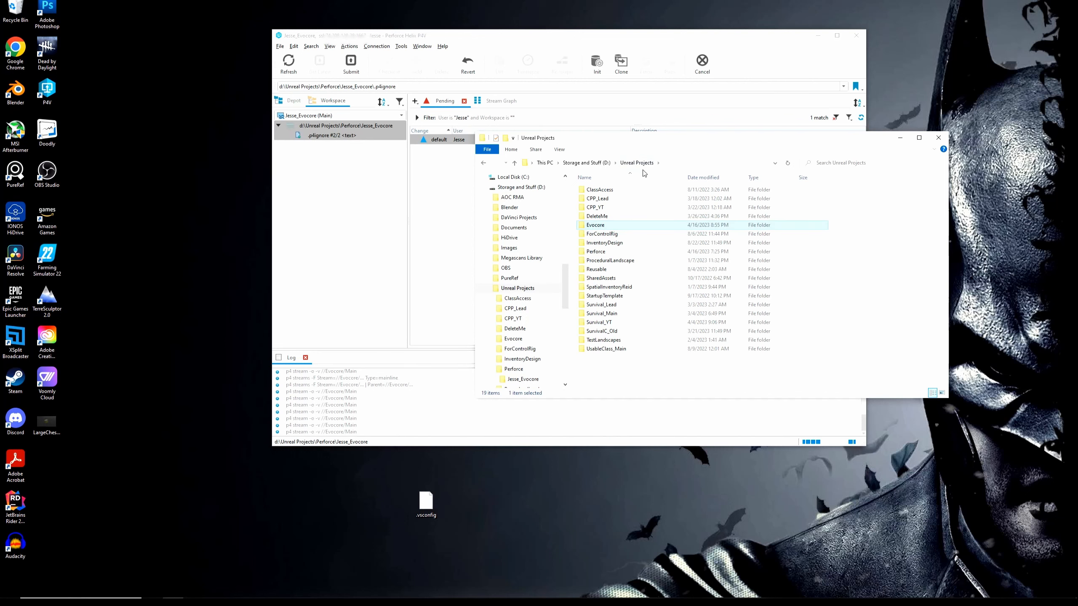
double_click(598, 252)
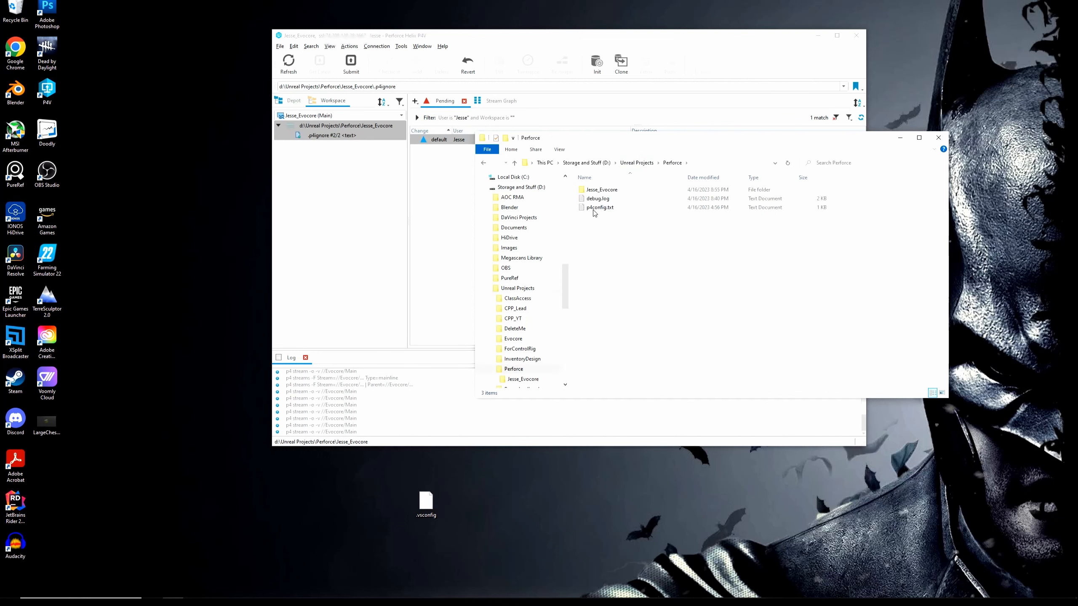
double_click(599, 191)
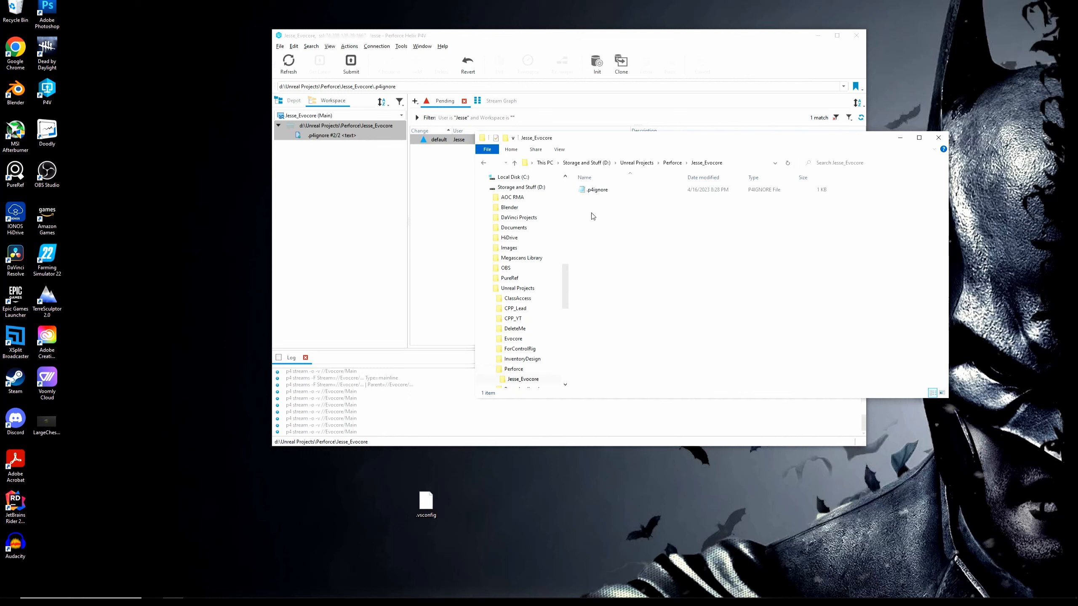
right_click(609, 233)
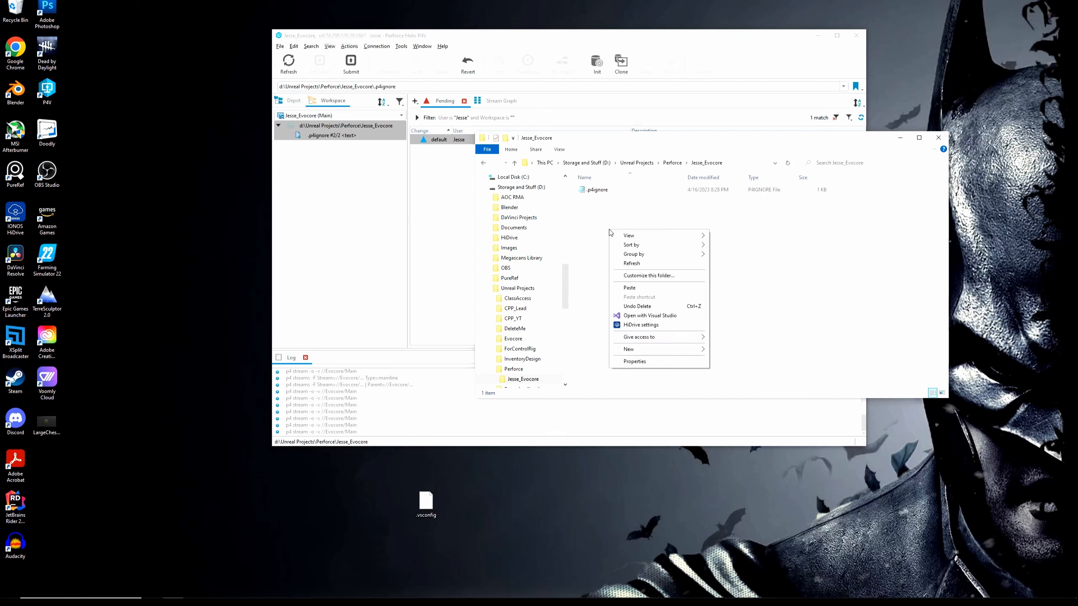
click(628, 291)
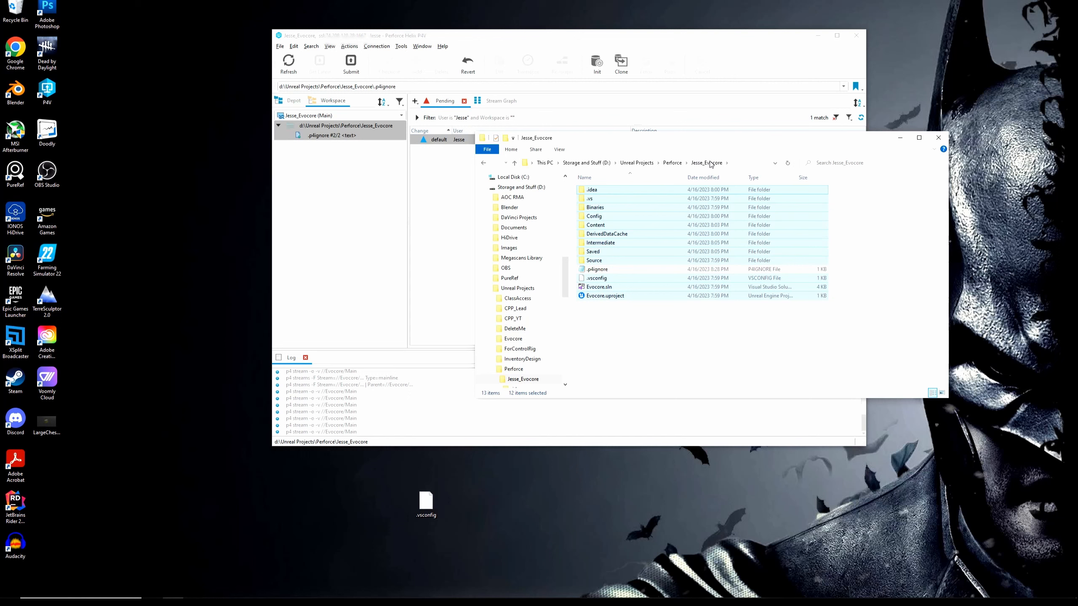
Step: Review the original Evocore project folder and the copied files in the Perforce workspace folder, and minimize File Explorer
click(641, 165)
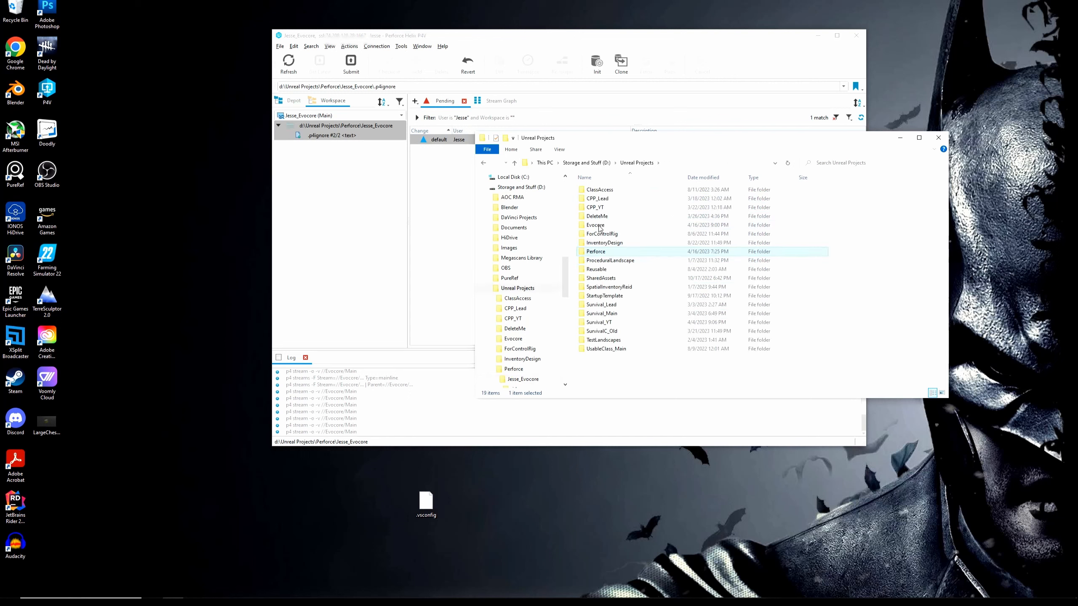
click(599, 226)
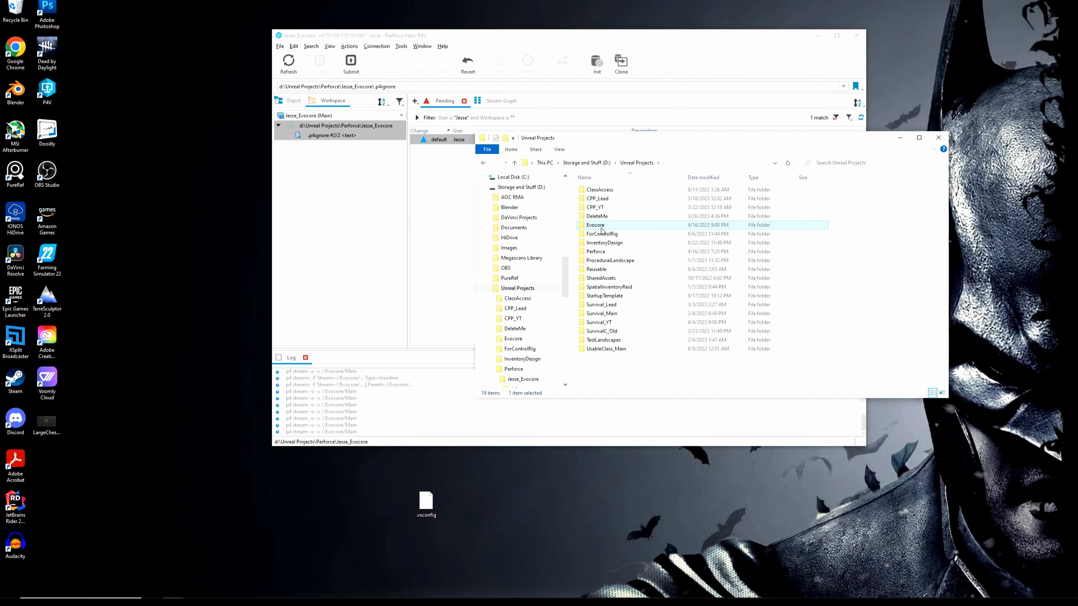
double_click(599, 227)
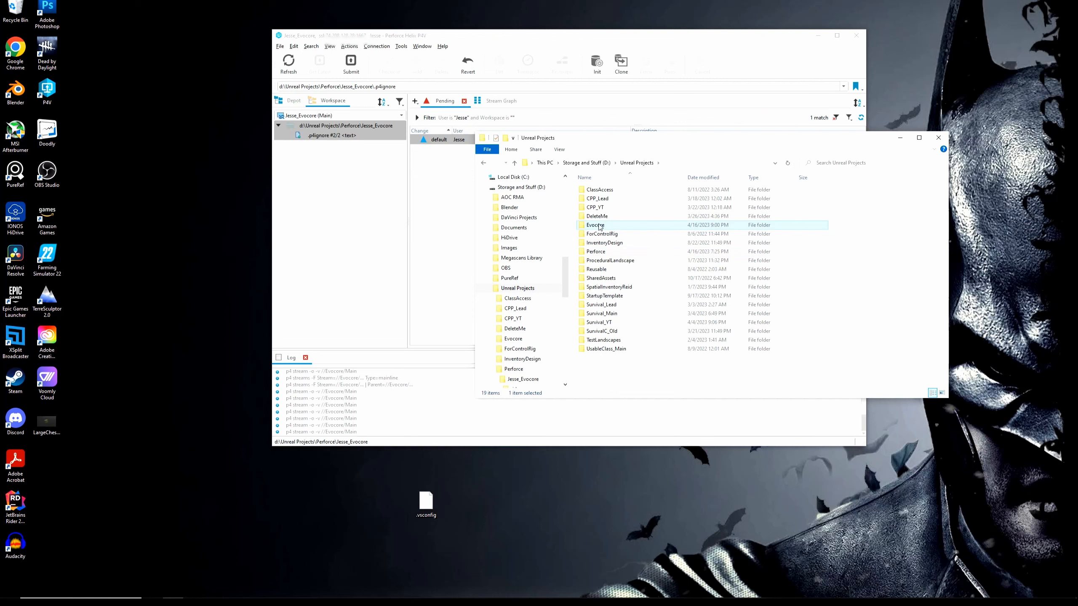
click(636, 162)
double_click(599, 252)
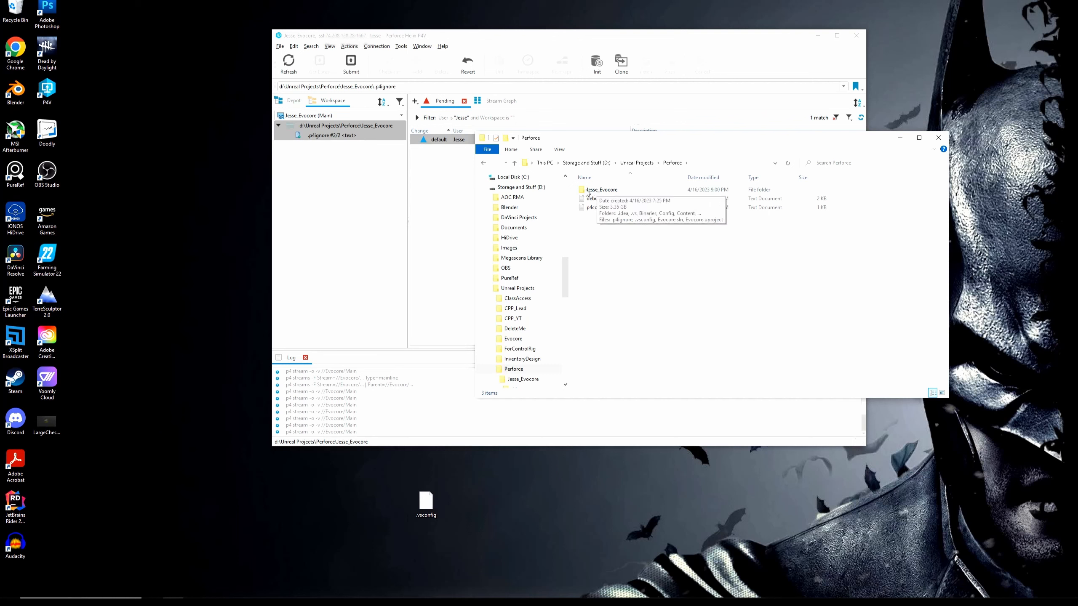
double_click(612, 192)
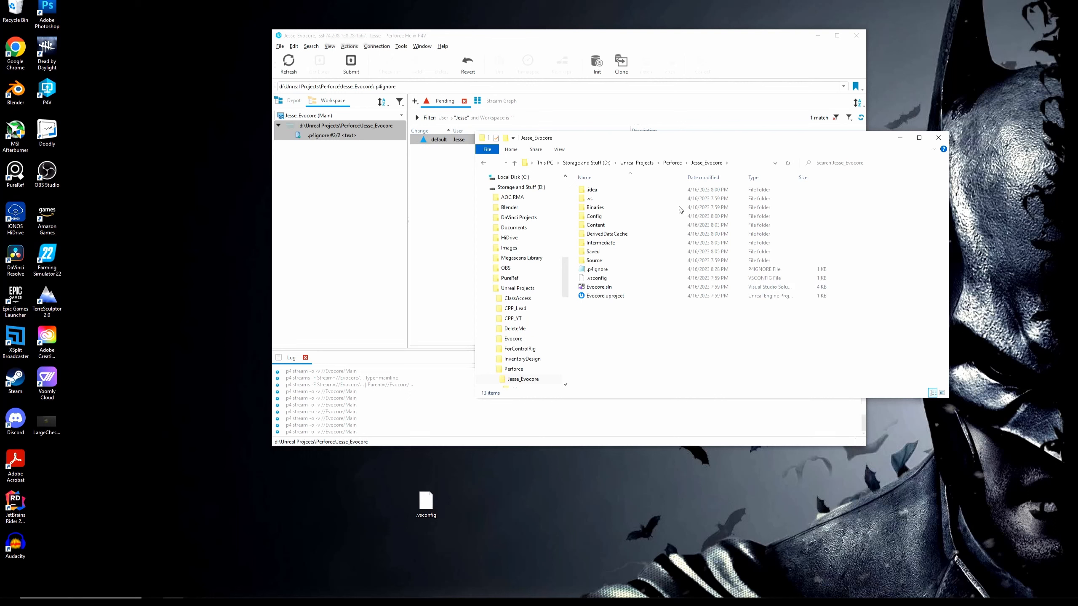
click(900, 139)
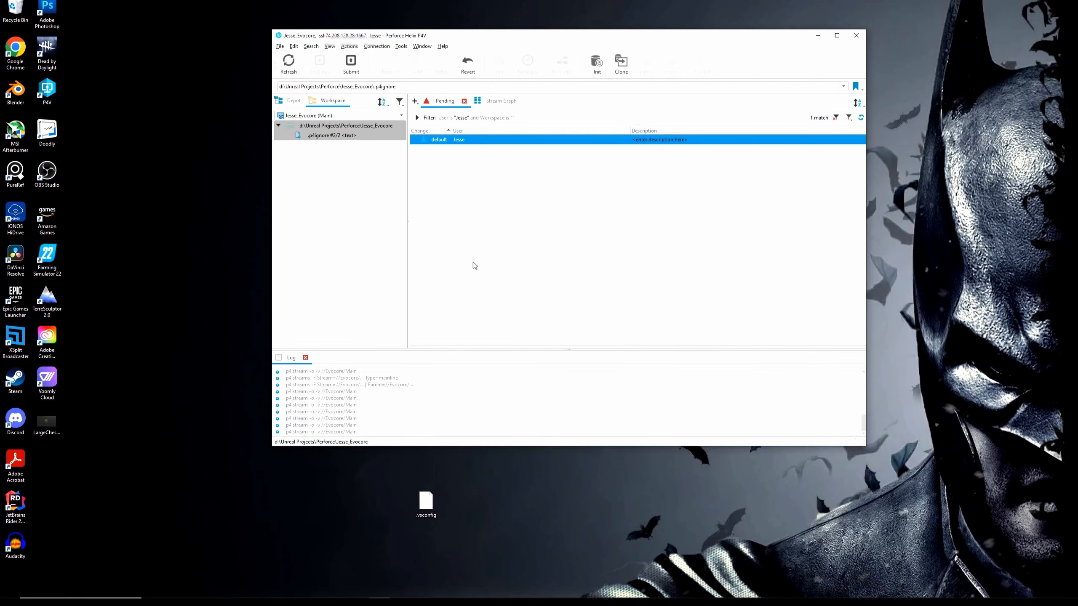
Step: Refresh the P4V workspace tree and mark the workspace root folder for add in the default changelist
click(340, 174)
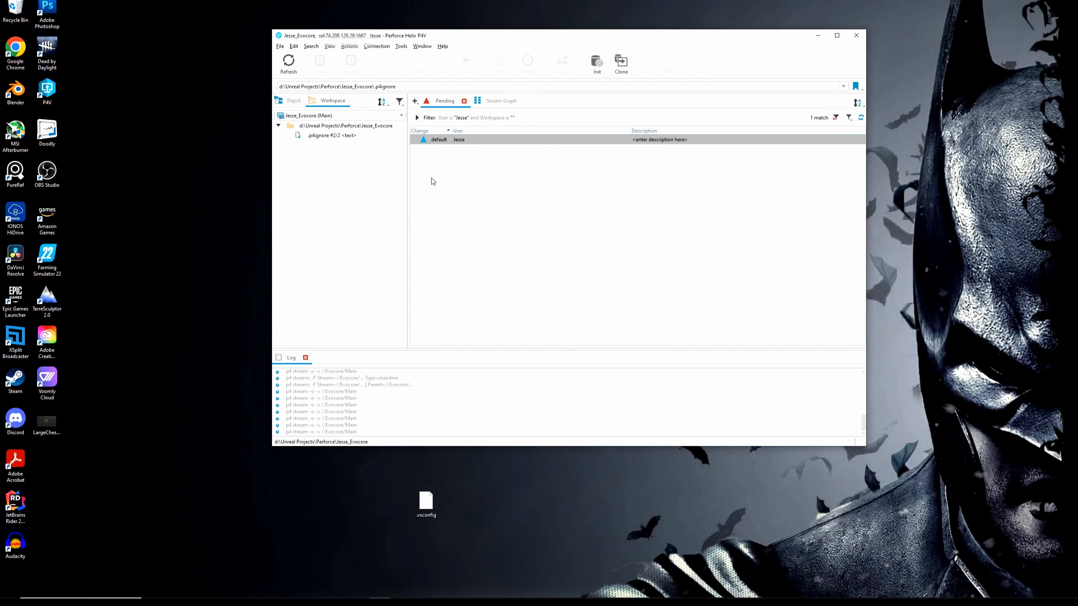
click(294, 71)
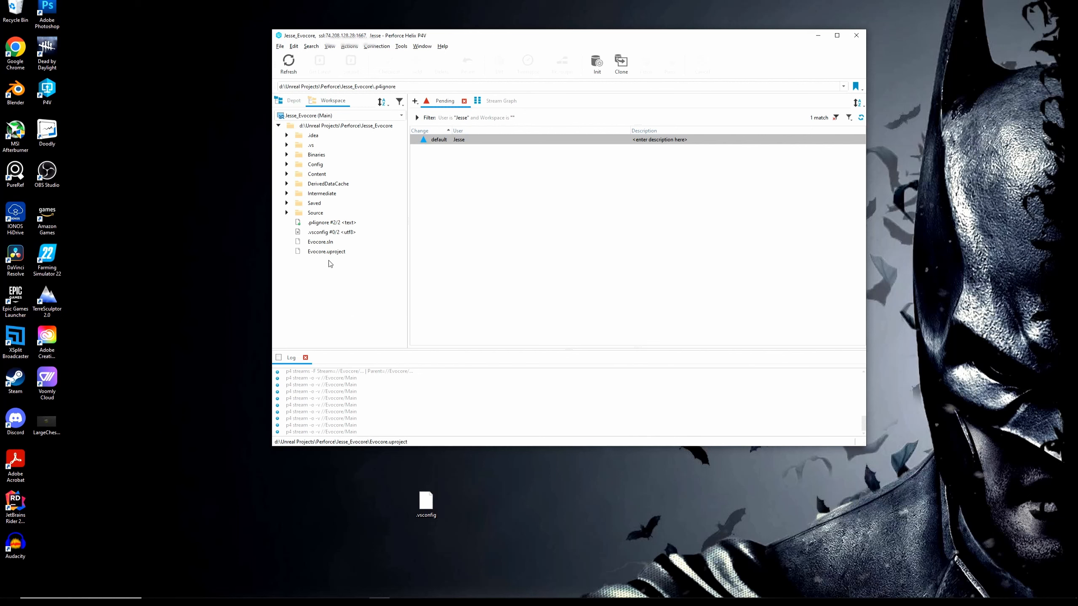
right_click(312, 127)
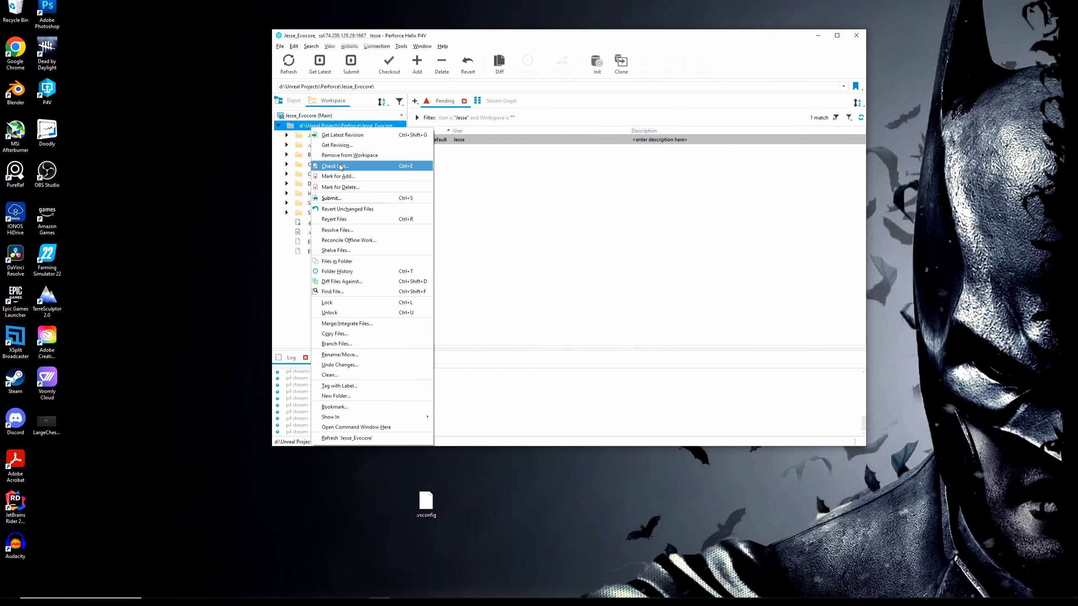
click(342, 178)
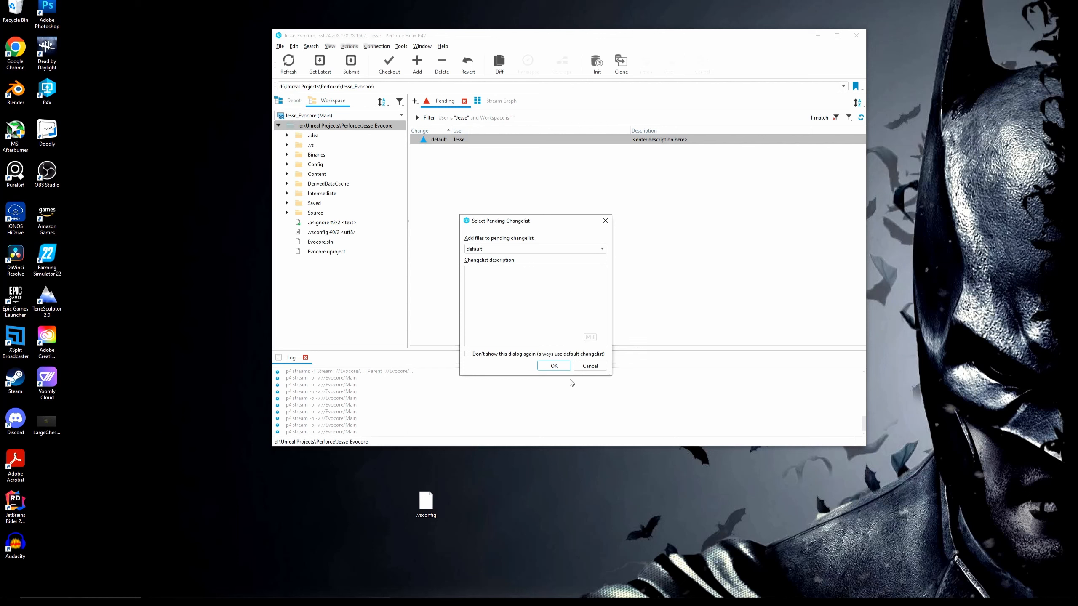
click(553, 366)
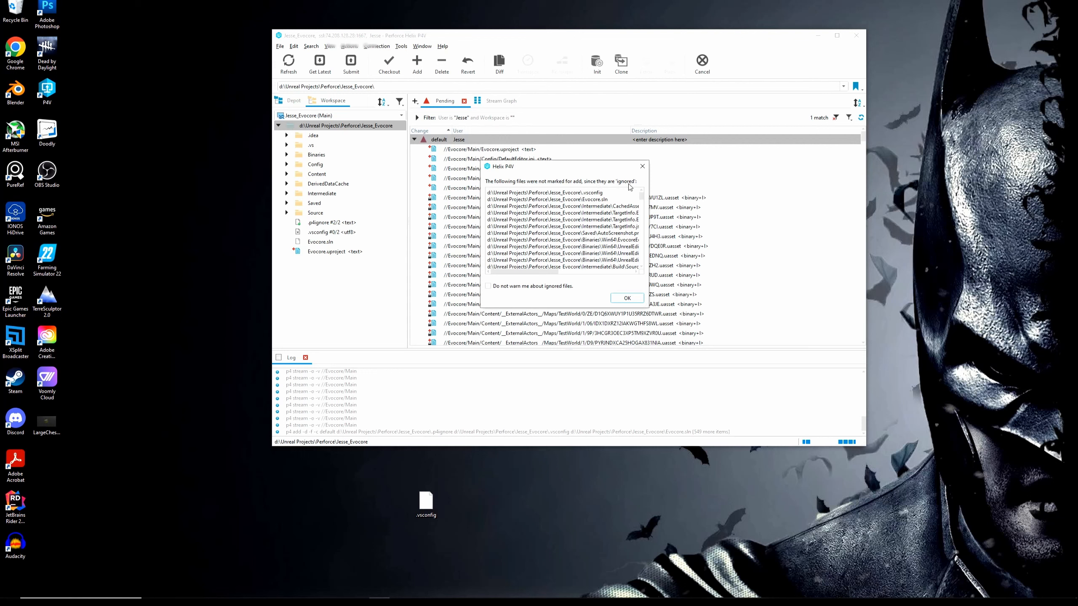
Step: Review the list of ignored files, enable "Do not warn me about ignored files", and dismiss the notice
scroll(599, 250, down, 3)
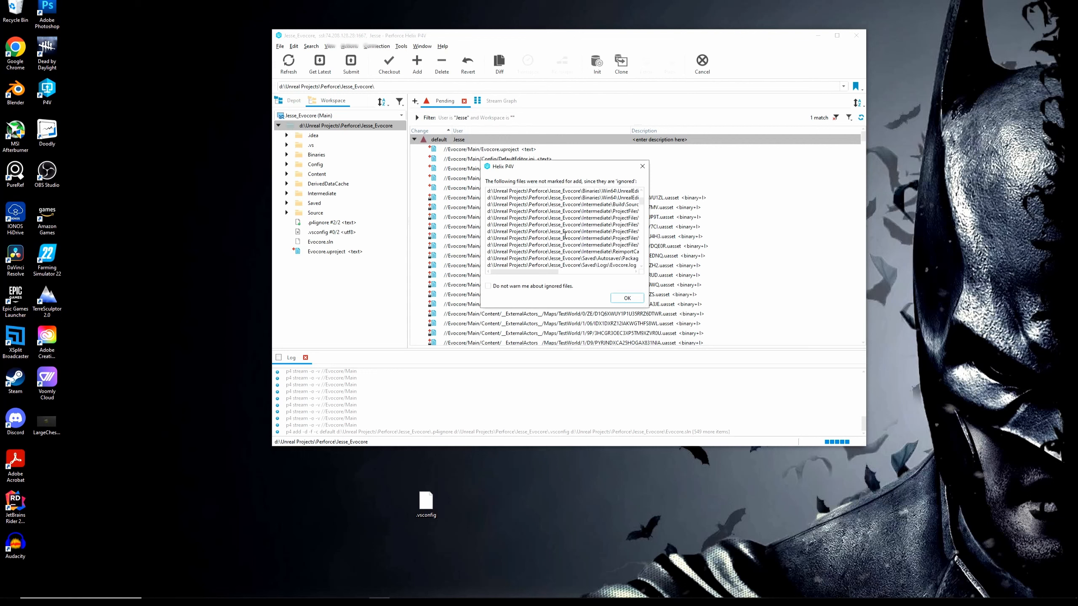
drag(552, 271, 543, 271)
scroll(605, 248, up, 5)
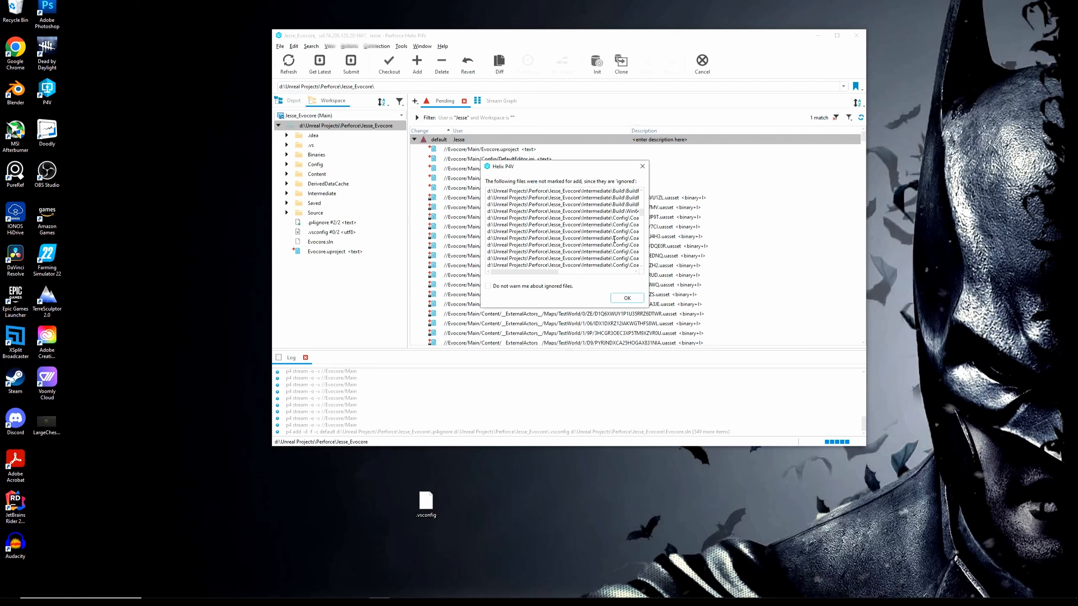
scroll(624, 233, down, 5)
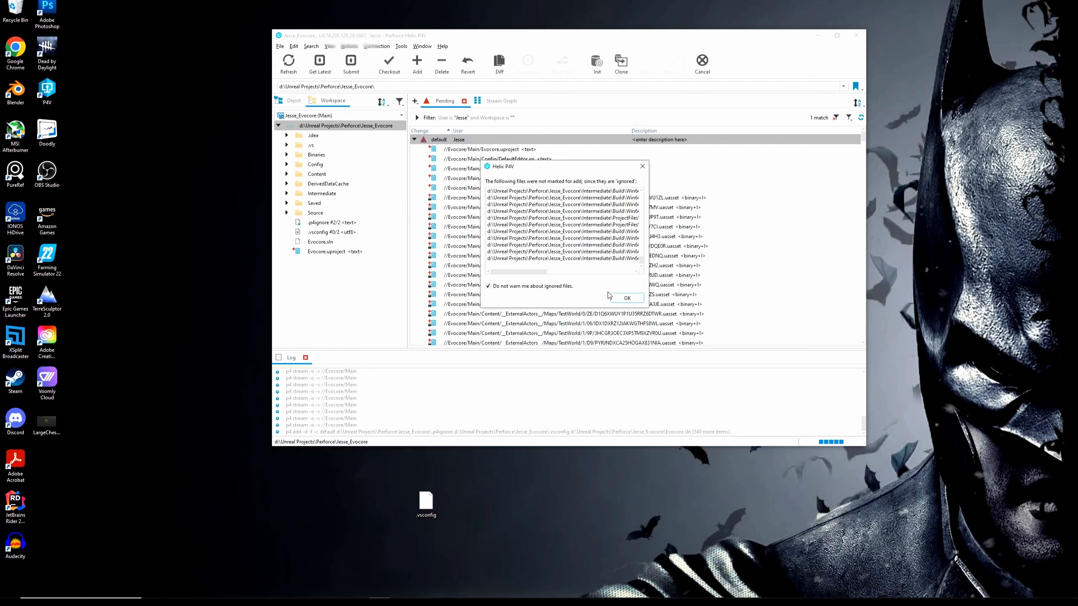
click(622, 301)
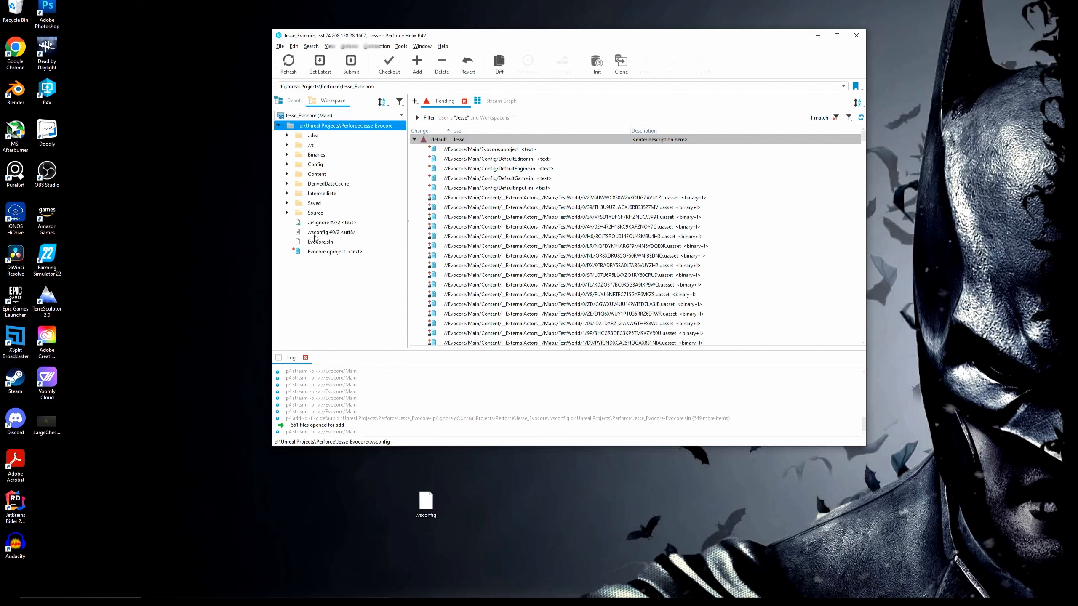
Step: Inspect the Saved and Autosaves folders in the workspace tree and the files listed in the default pending changelist
click(286, 203)
click(295, 213)
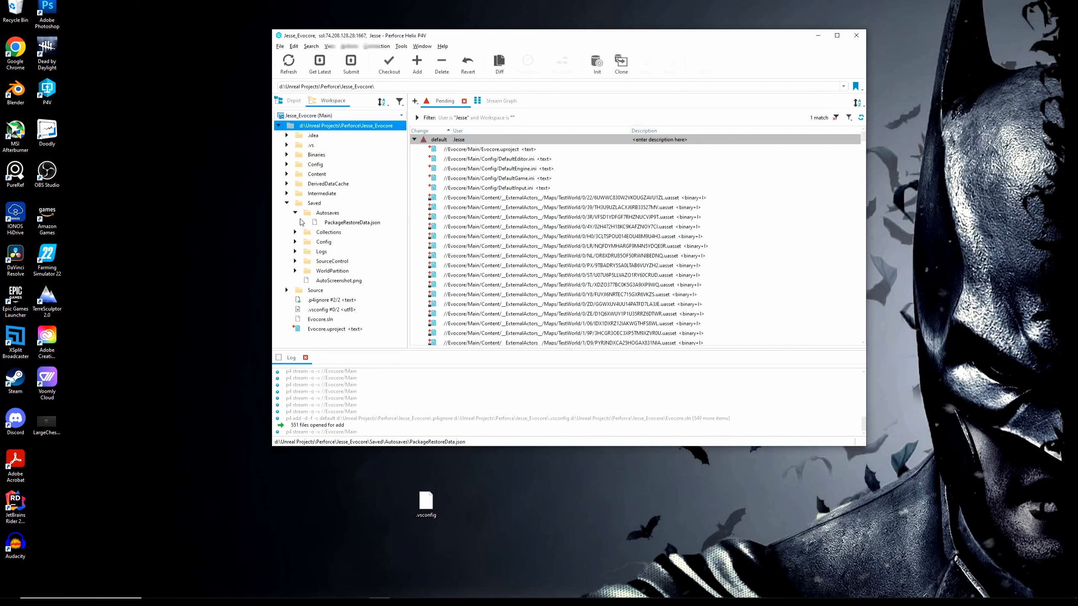
click(294, 213)
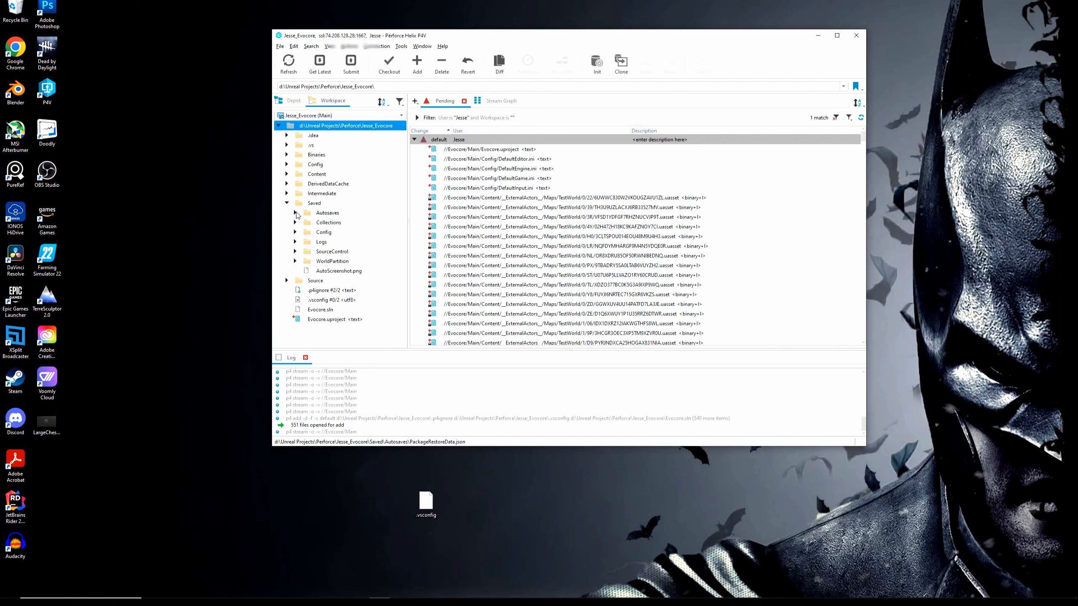
click(287, 203)
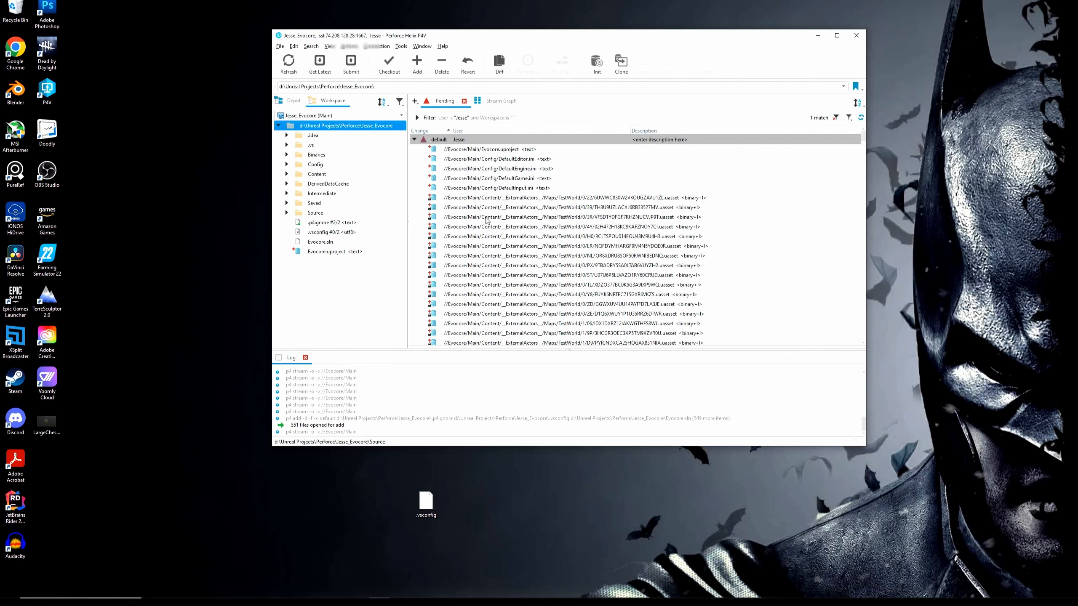
scroll(507, 230, down, 8)
scroll(509, 234, down, 8)
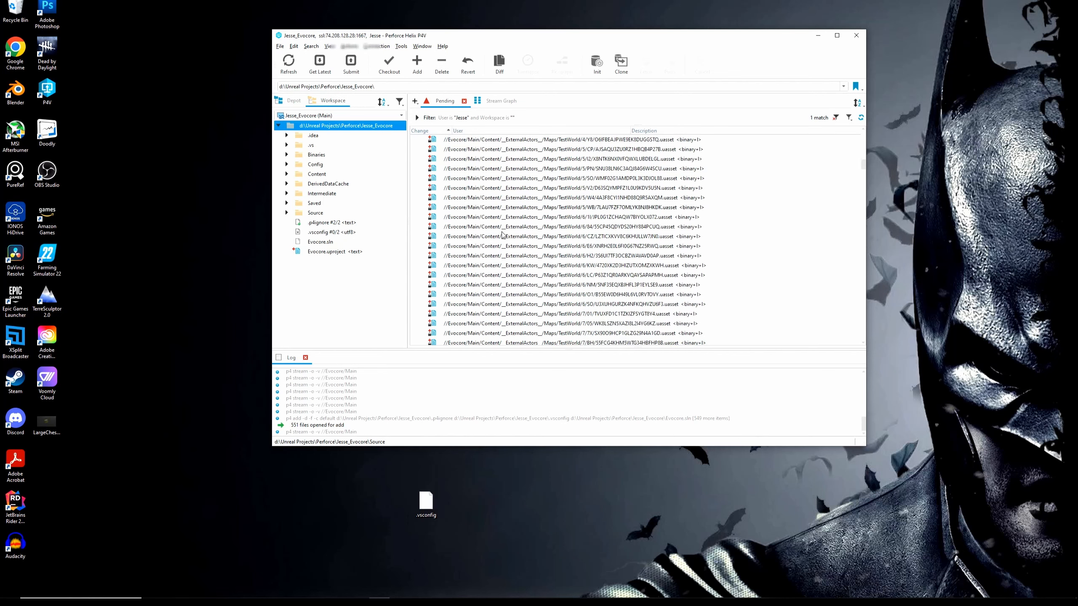
scroll(508, 242, down, 10)
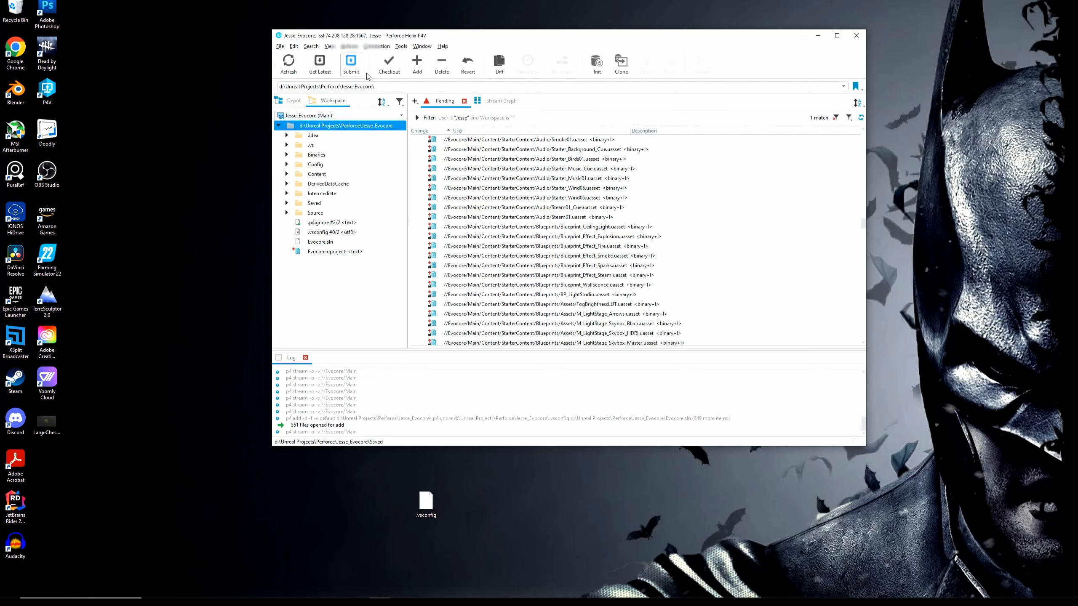
Step: Submit all files in the default pending changelist with the description "Intial submit of game files!"
scroll(476, 157, up, 6)
scroll(475, 165, up, 10)
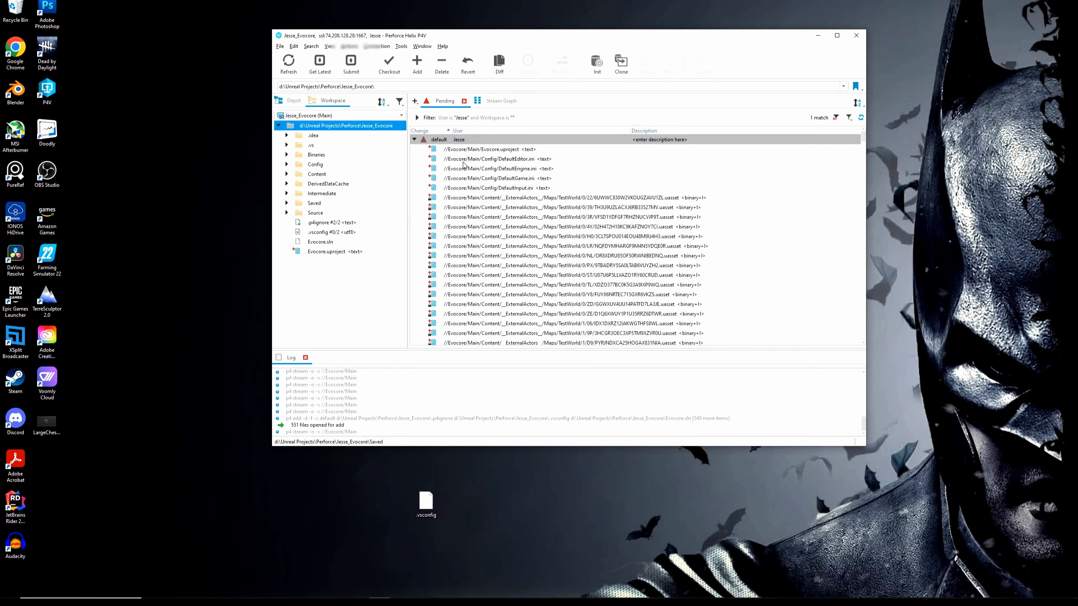
click(464, 161)
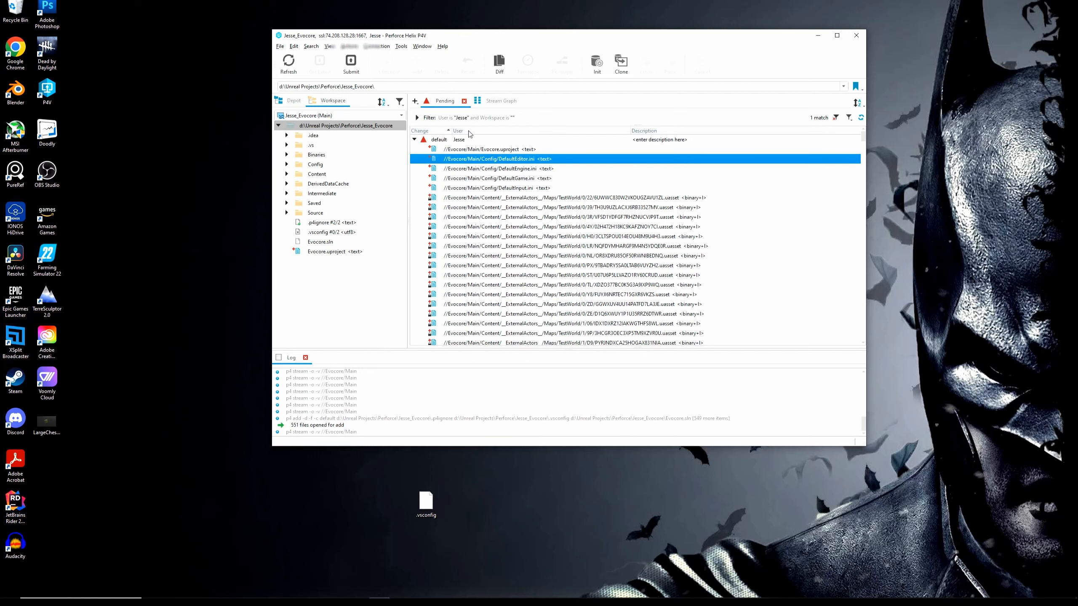
click(442, 139)
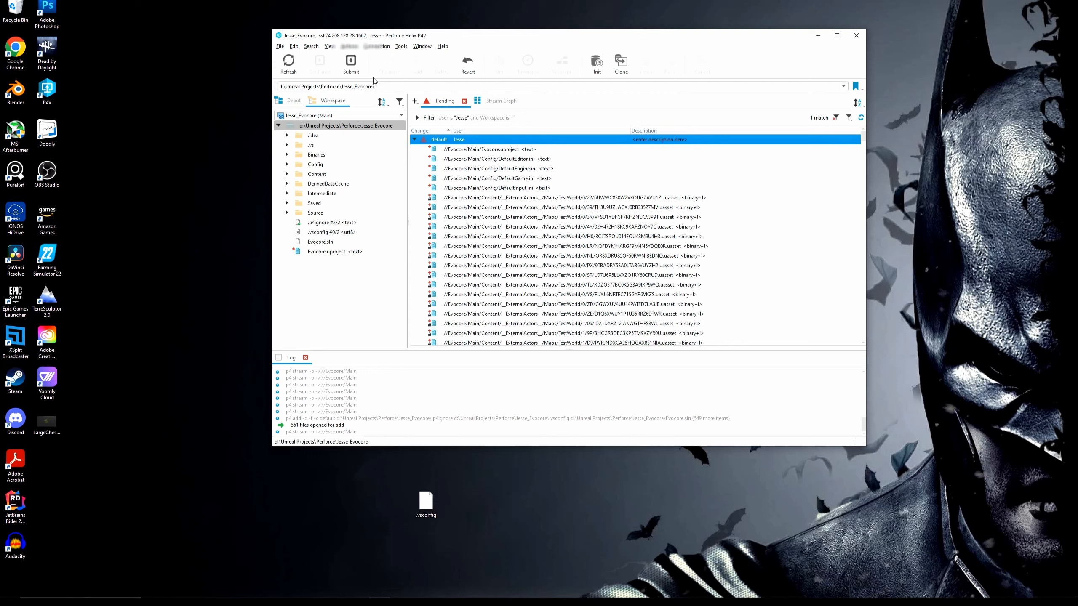
click(351, 64)
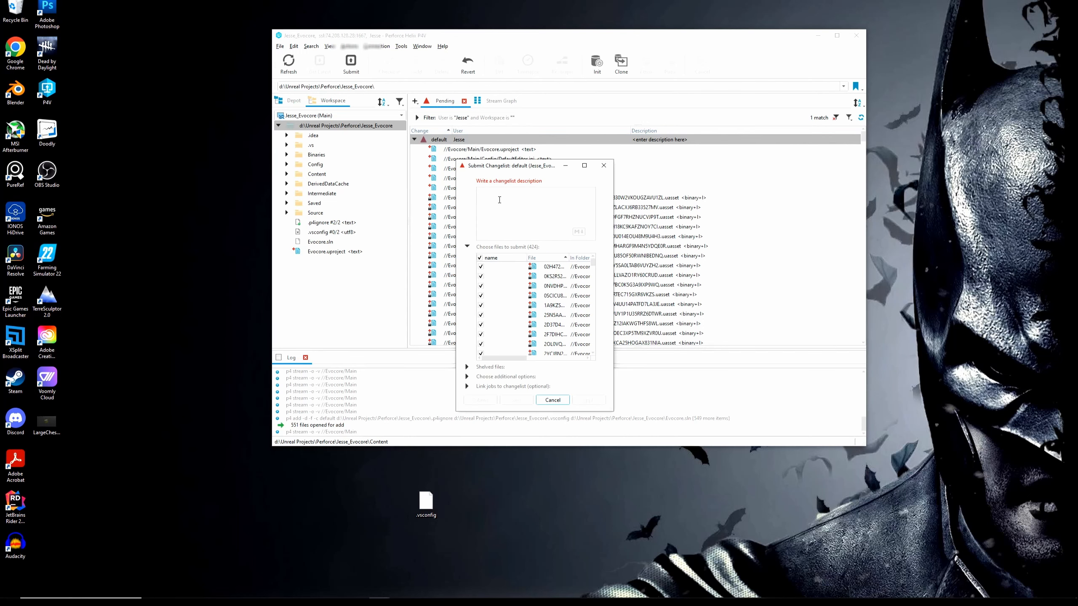
text(Intial submit of game files!)
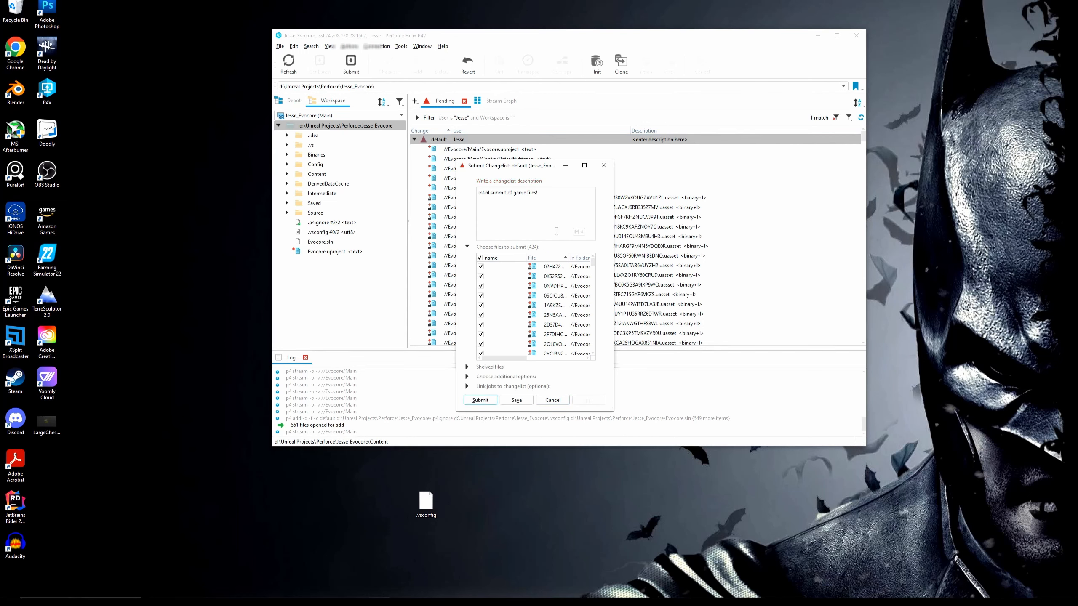
click(480, 401)
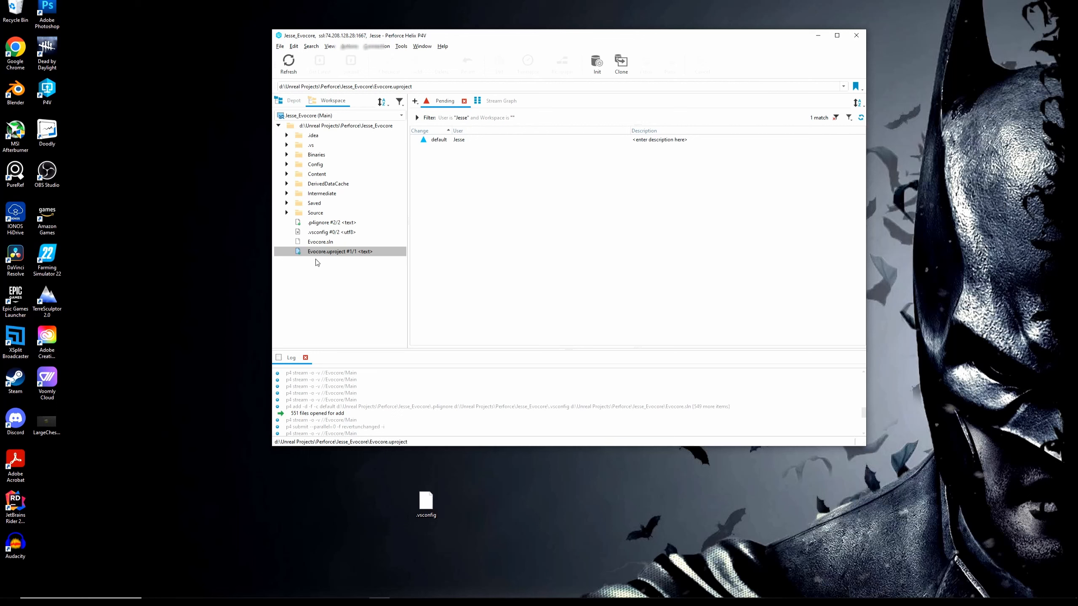
Step: Inspect the Config, Content and Source folders of the Main stream in the depot tree
click(293, 101)
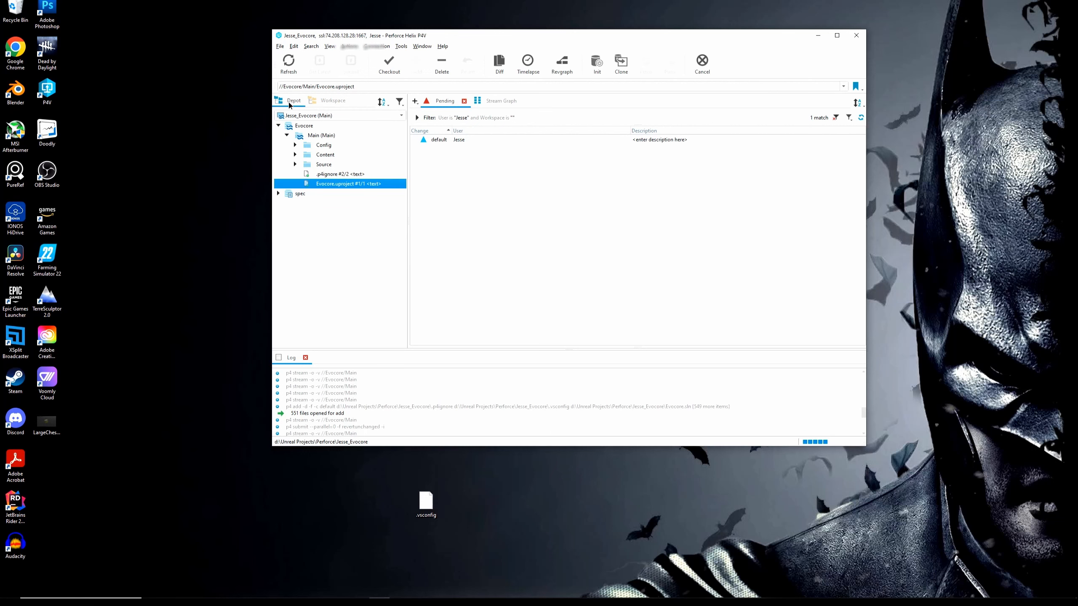
click(295, 145)
click(295, 145)
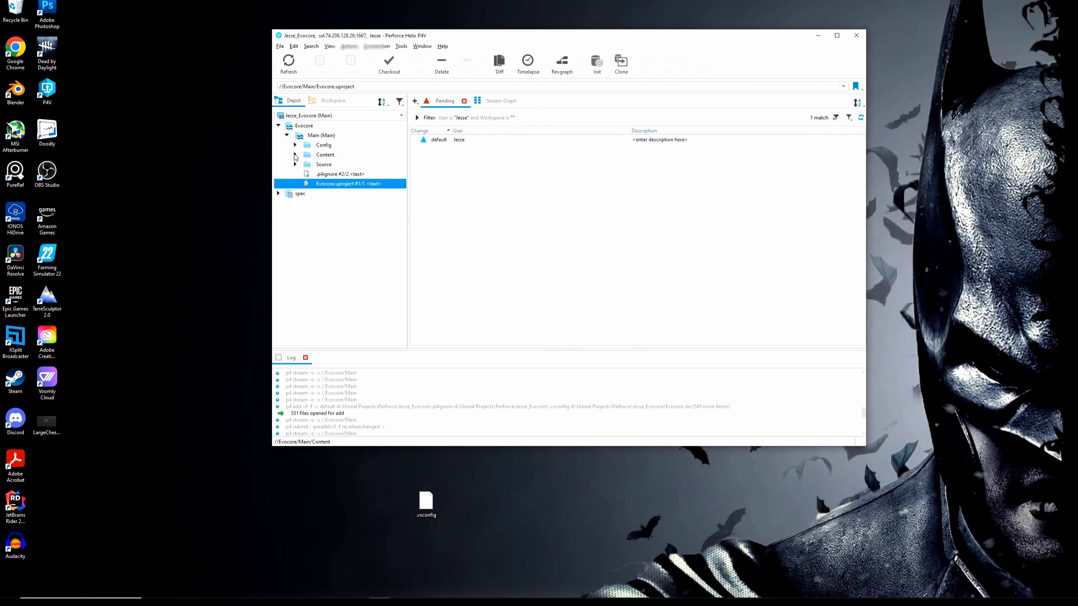
click(295, 155)
click(295, 154)
click(294, 164)
click(295, 164)
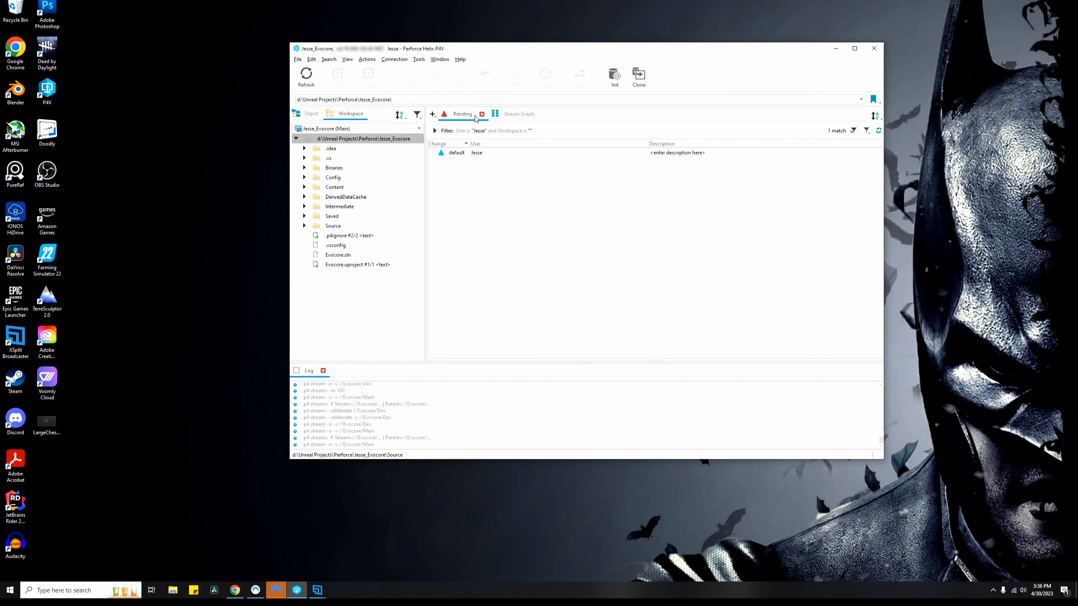
Step: Display the stream graph and begin a new stream from Main named Dev with the development stream type
click(432, 115)
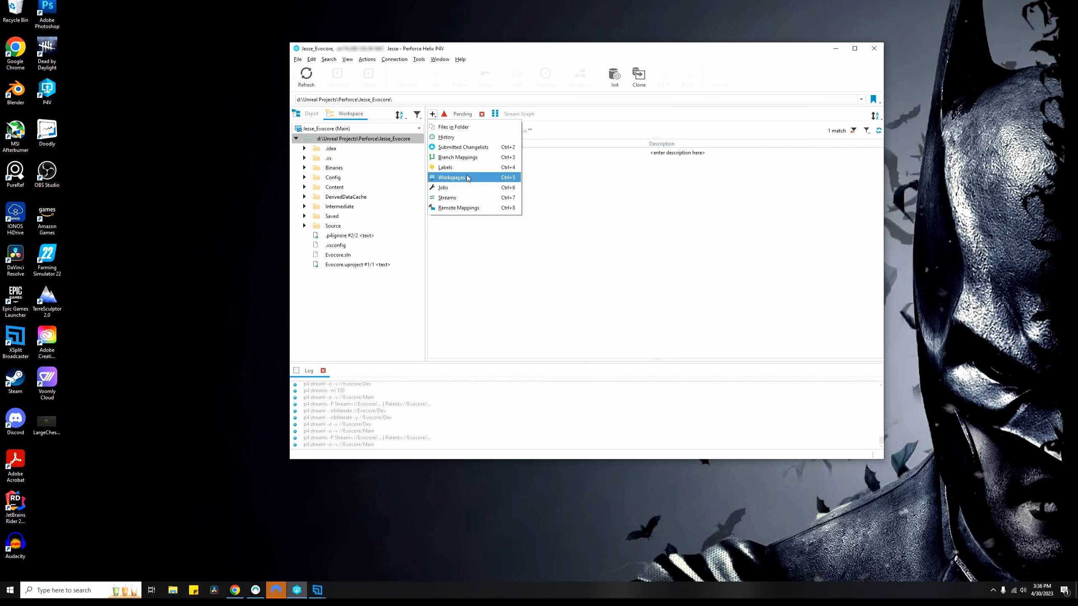
click(512, 114)
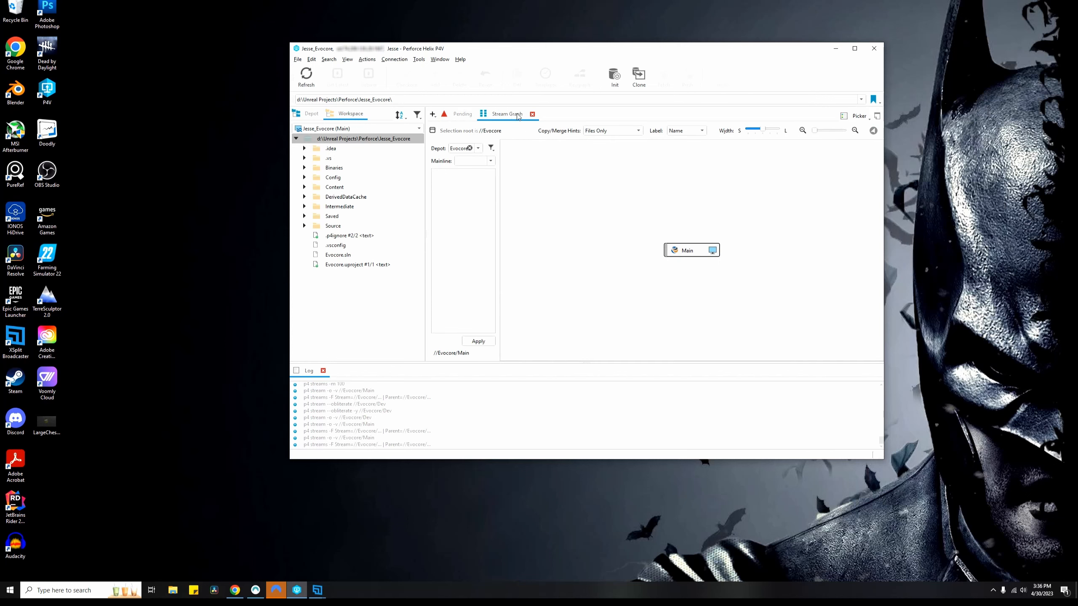
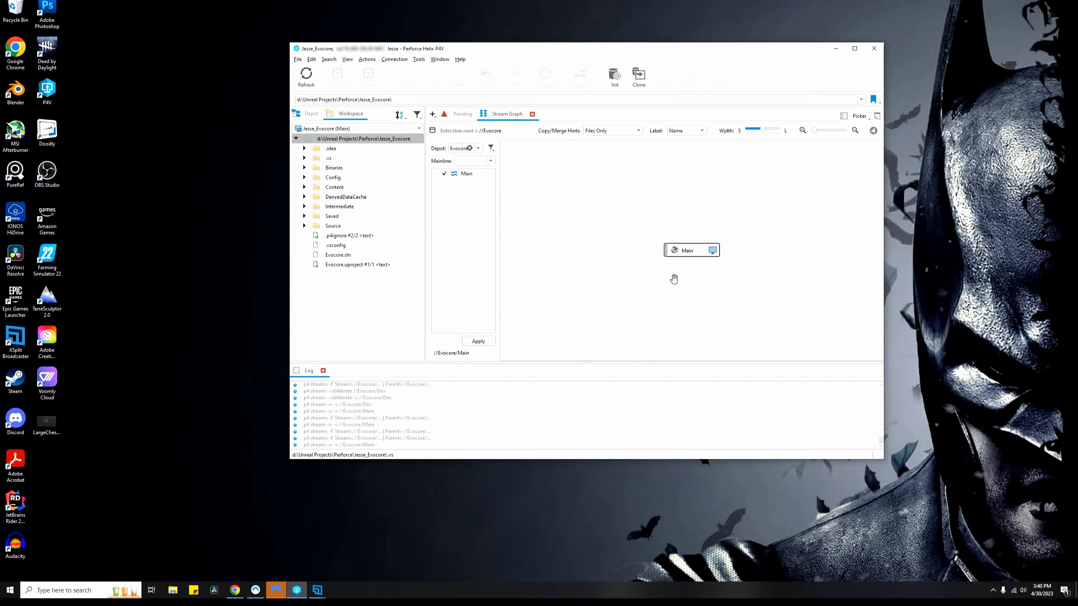
right_click(687, 254)
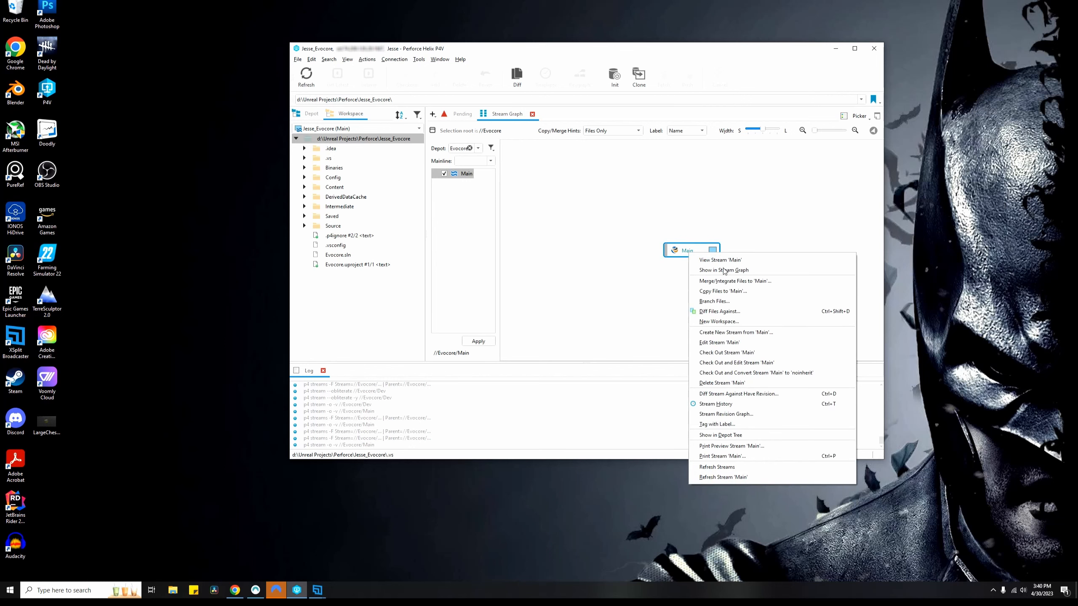
click(728, 333)
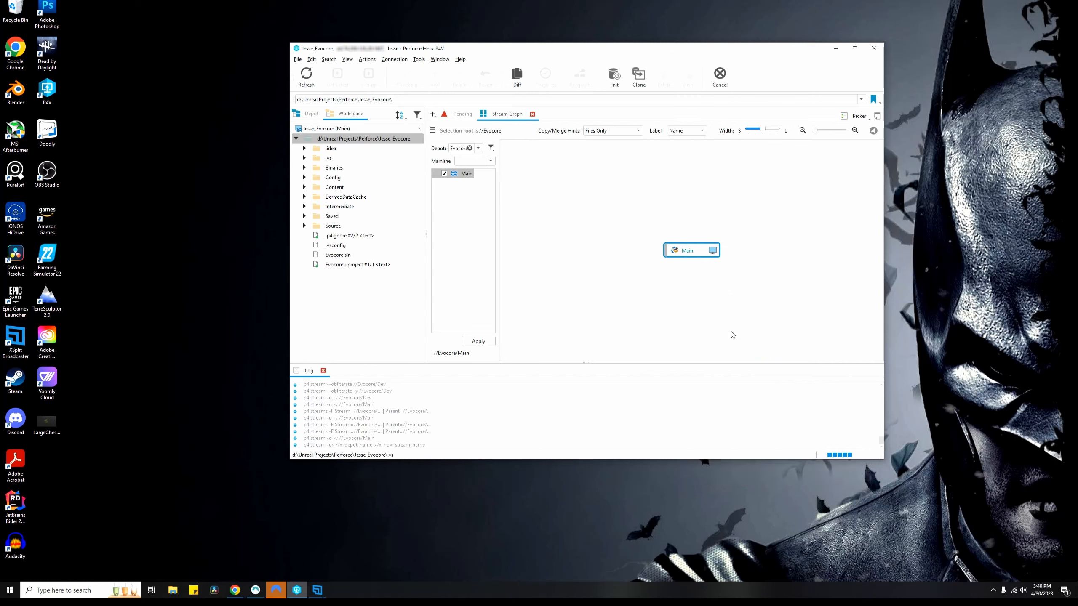
drag(706, 128, 694, 99)
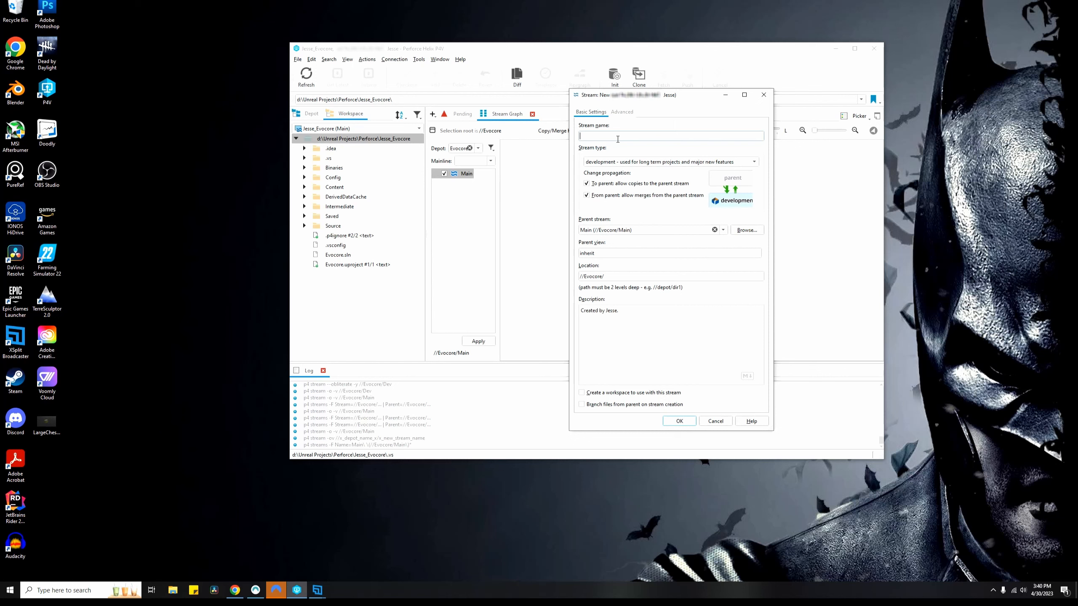
text(Dev)
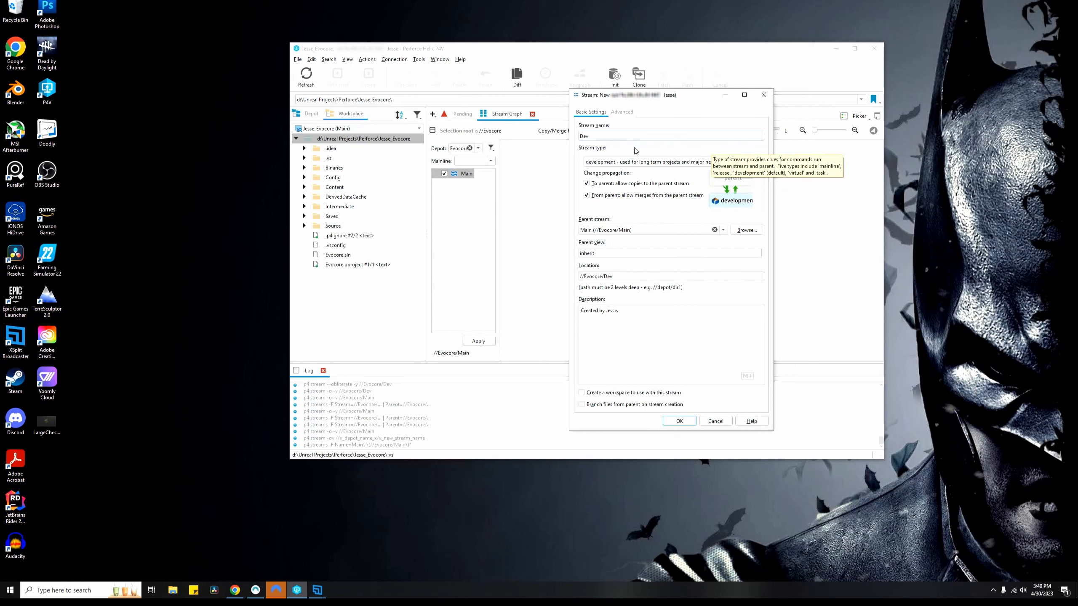
click(651, 163)
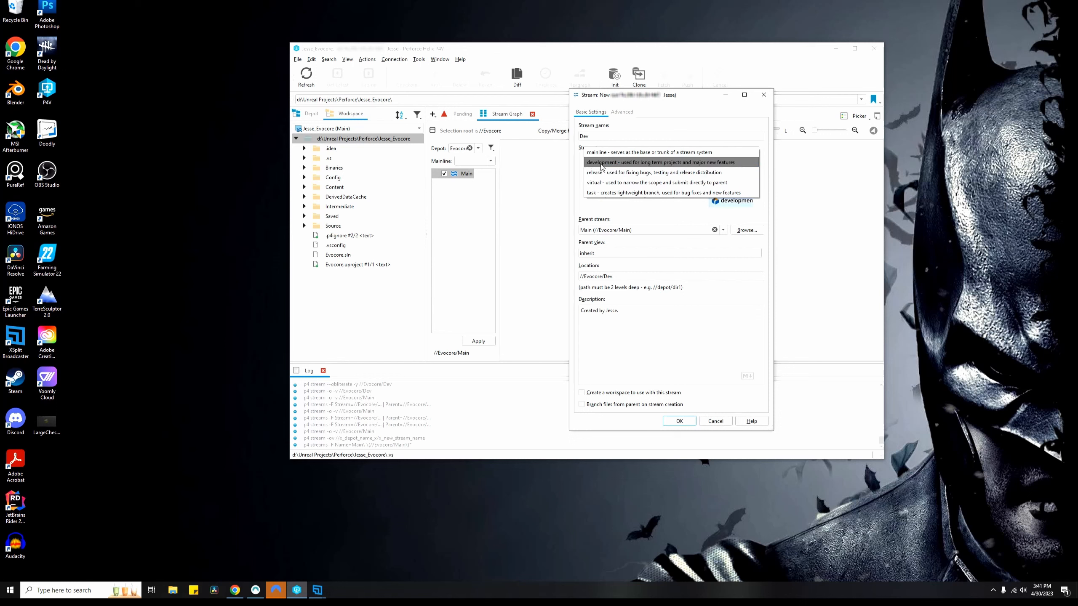
click(602, 164)
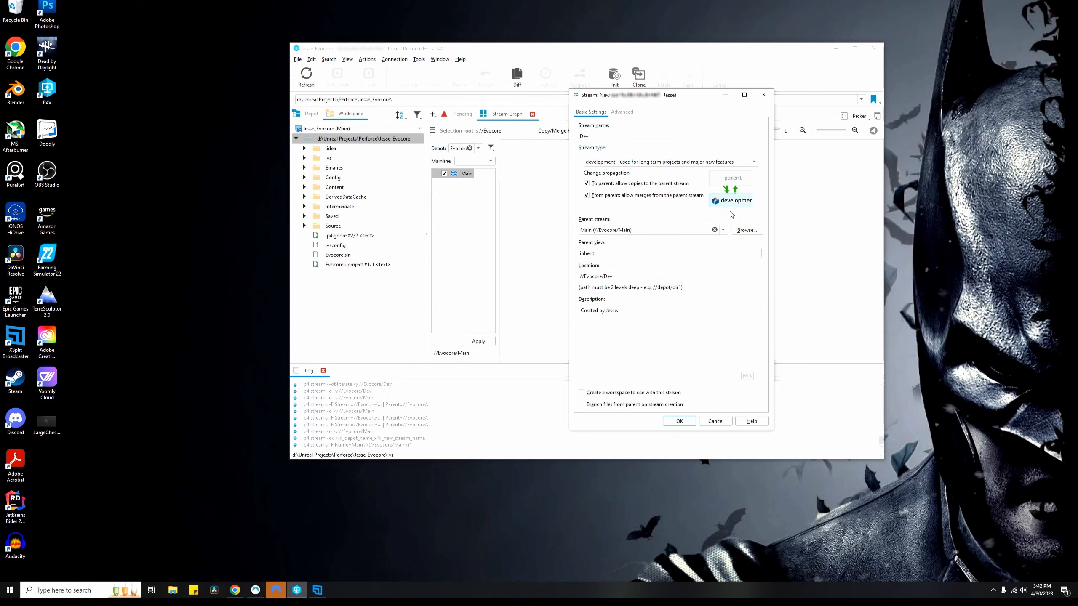
Step: Switch the new stream's type to release to examine its change propagation, and set it back to development
click(707, 165)
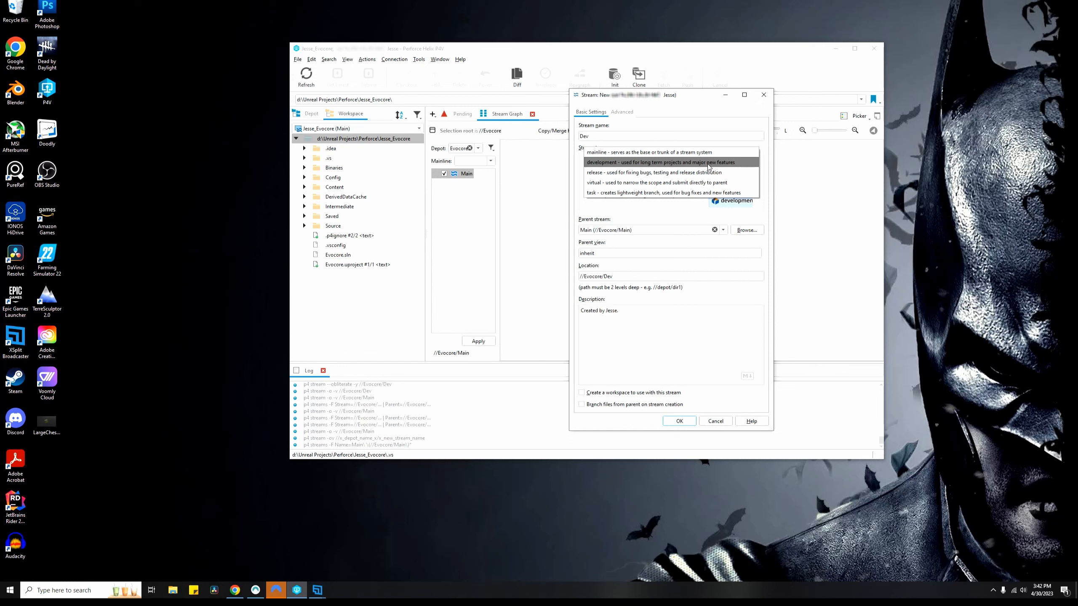
click(662, 173)
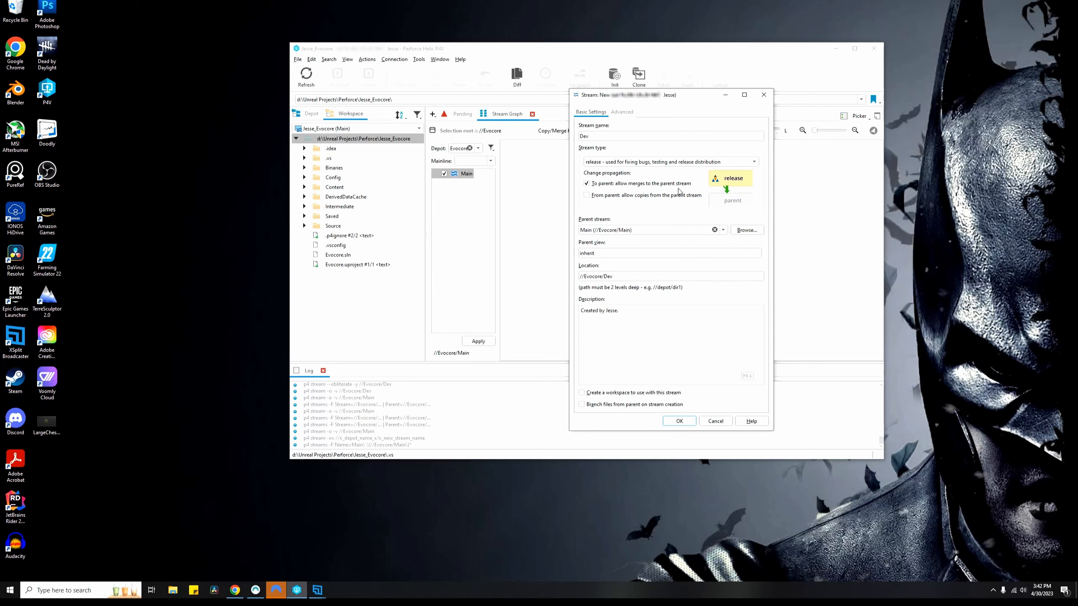
mouse_move(729, 184)
click(665, 162)
click(656, 153)
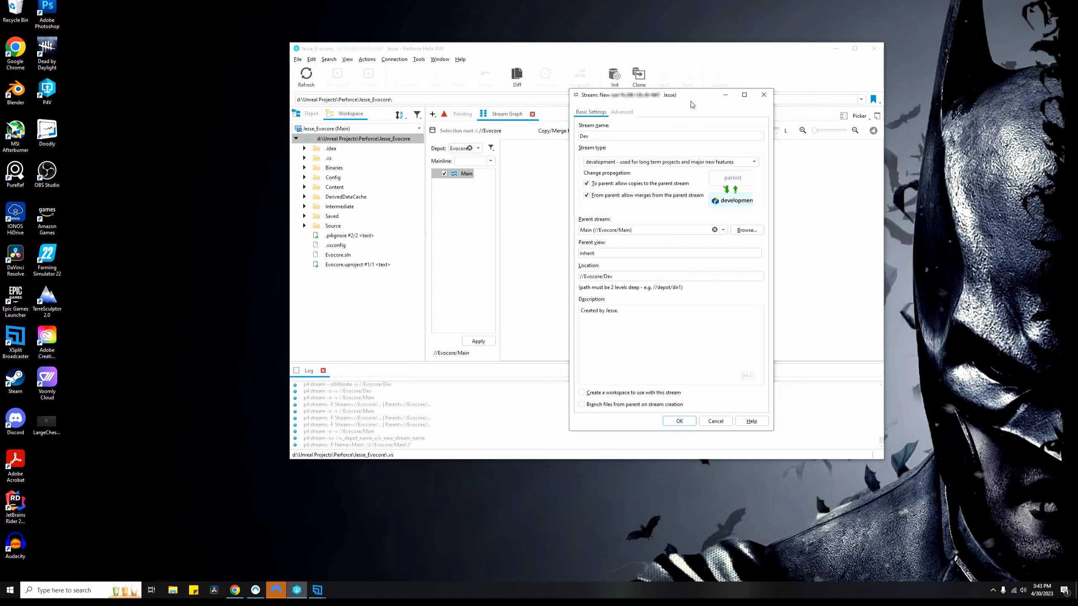
Step: Check the available parent streams, keep Main as the parent, and create the Dev stream
drag(690, 99, 575, 104)
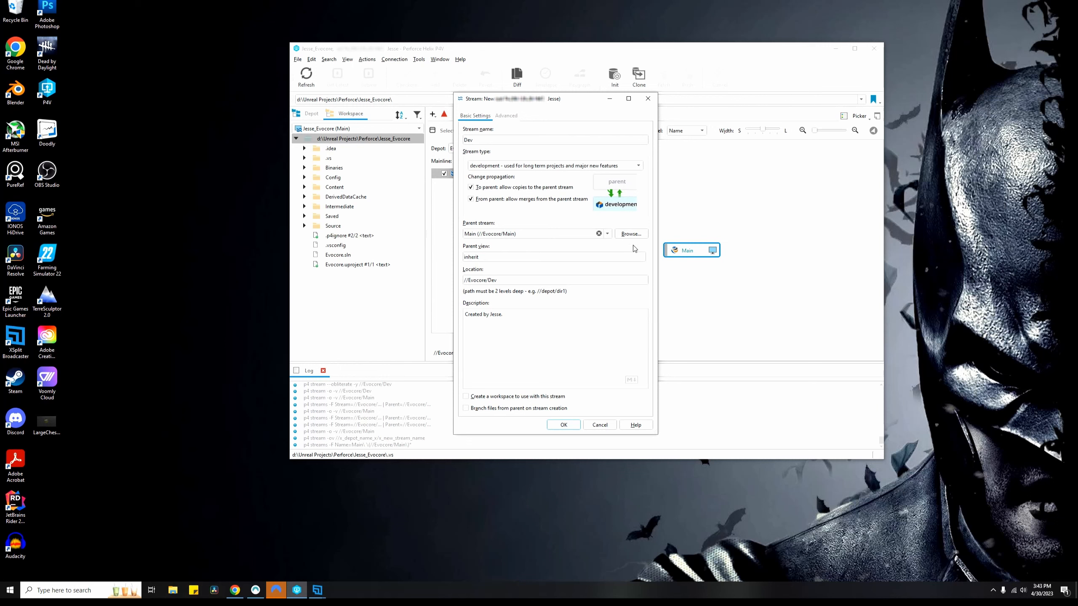
click(633, 235)
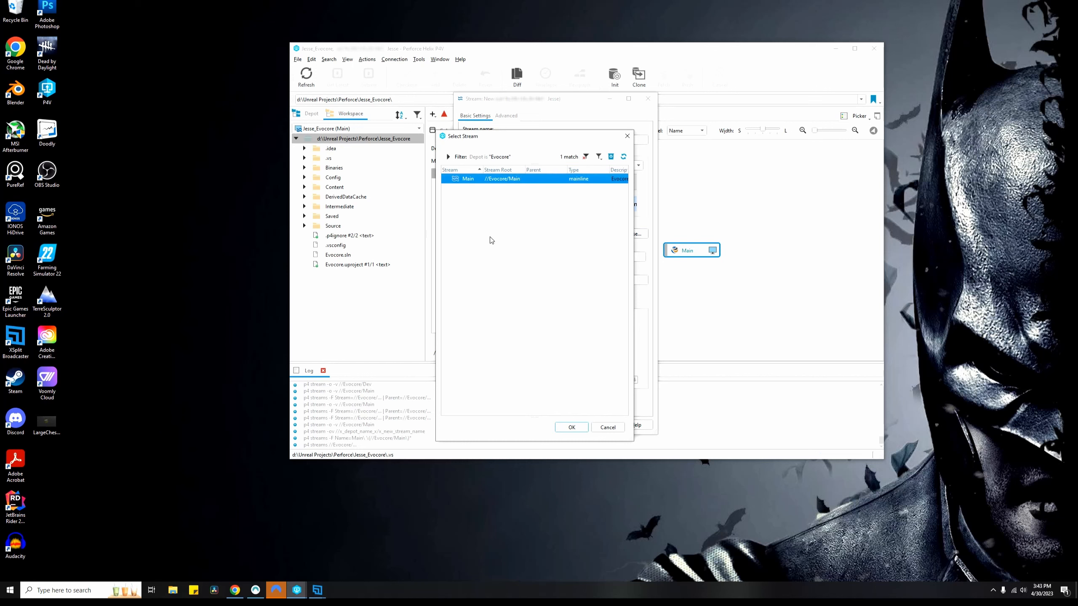
click(604, 426)
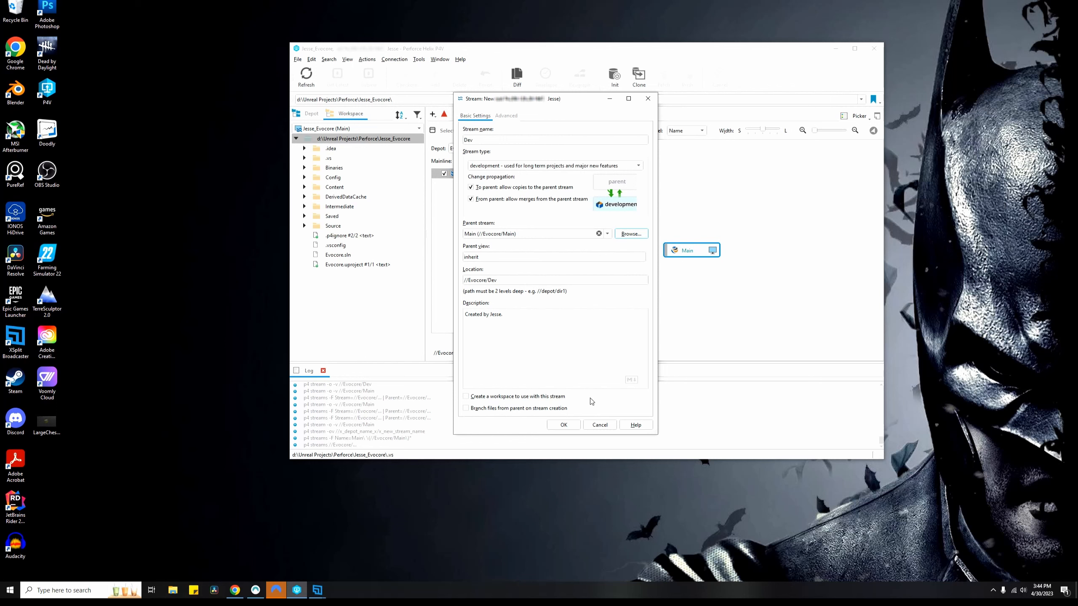
click(569, 425)
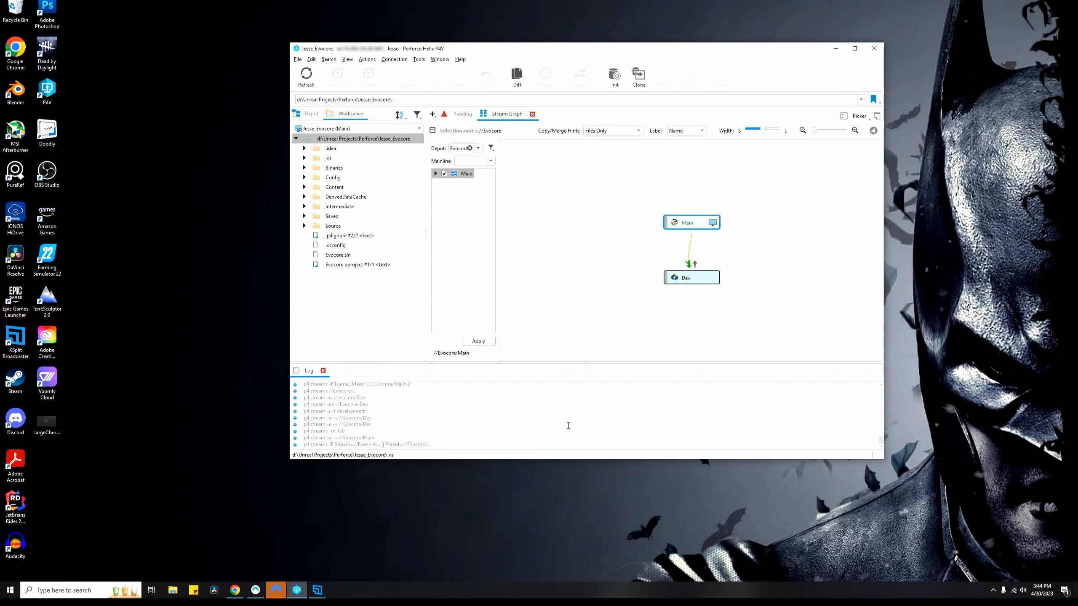
Step: Expand Main in the stream filter, apply the graph without the Dev stream, and include Dev again
click(435, 173)
click(452, 183)
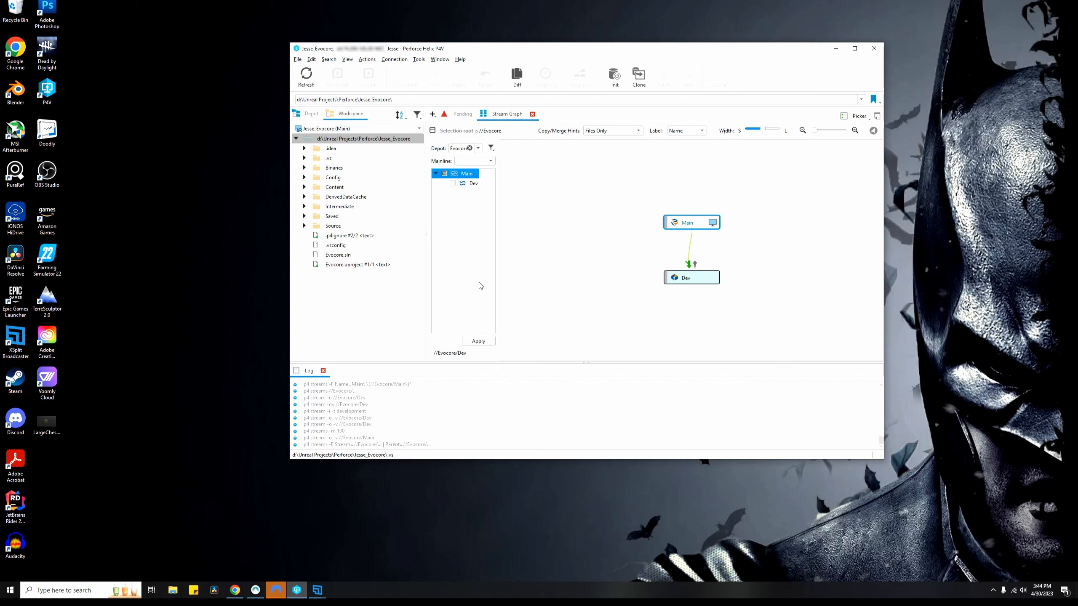
click(489, 344)
click(452, 183)
Step: Select the Dev stream in the graph and examine its merge, copy and work options
click(679, 278)
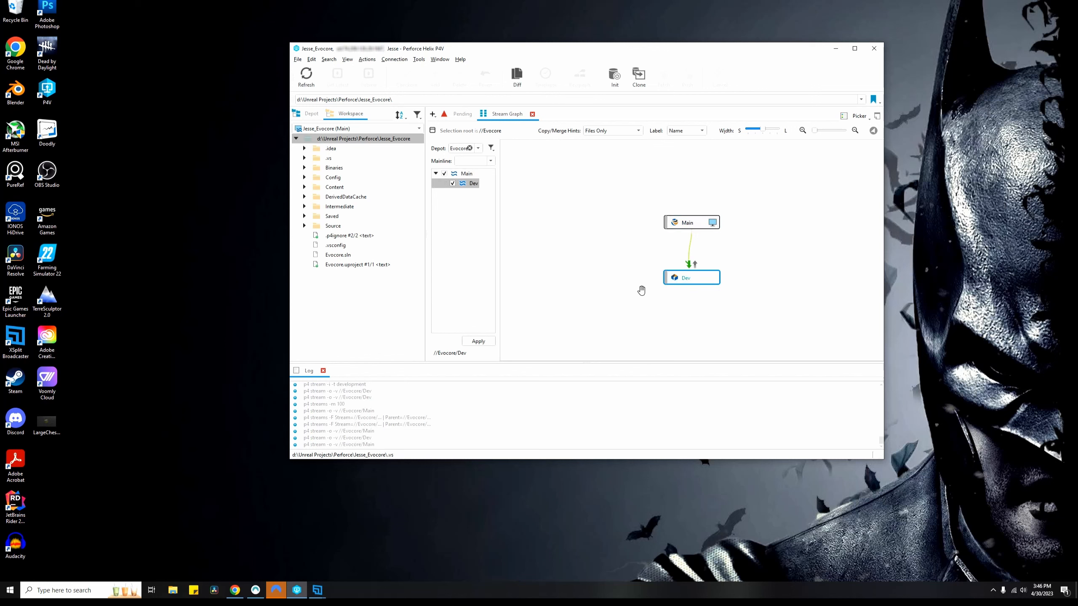
click(696, 279)
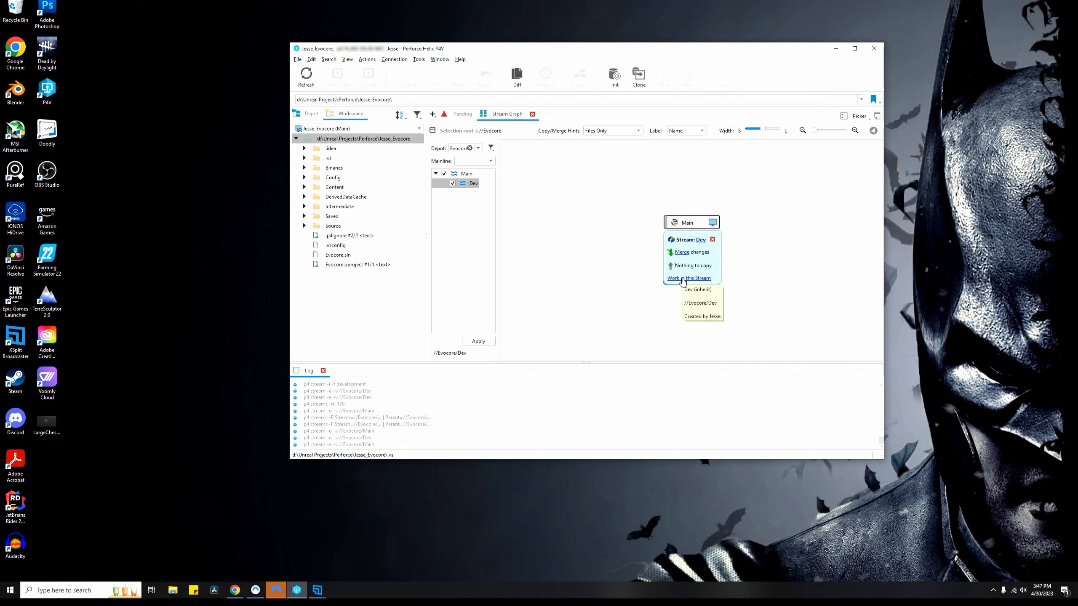
click(682, 252)
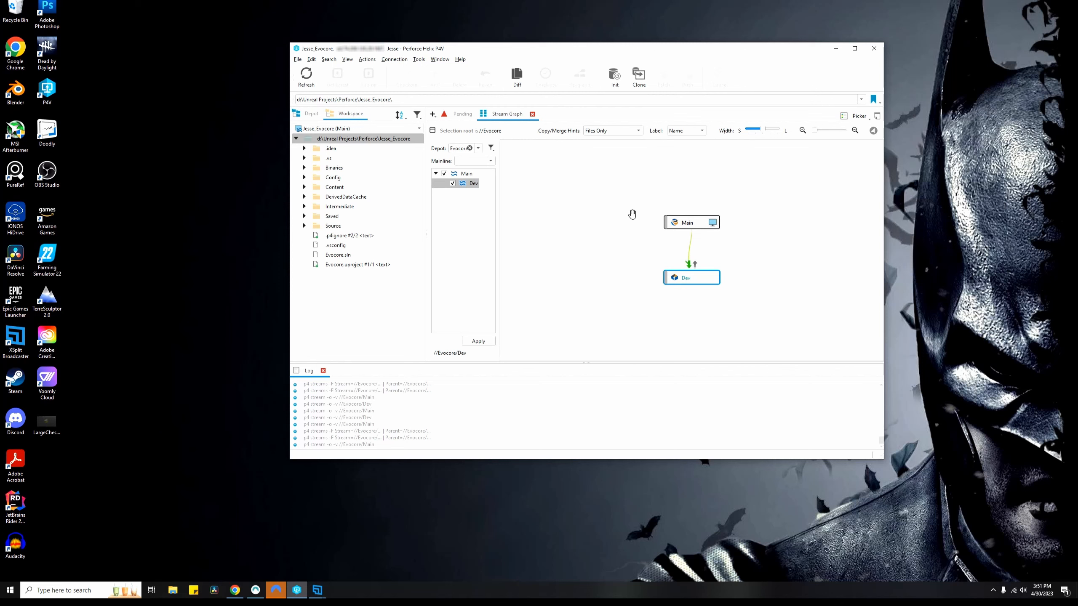
Step: Open the existing Evocore workspace for editing and choose Dev (//Evocore/Dev) as its stream in place of Main
click(432, 114)
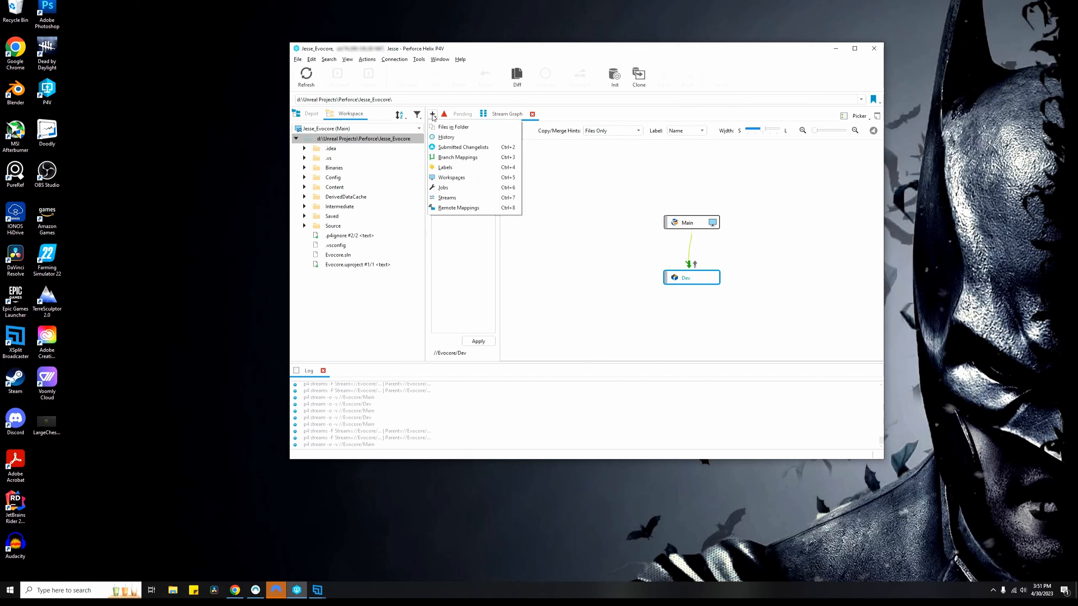
click(459, 178)
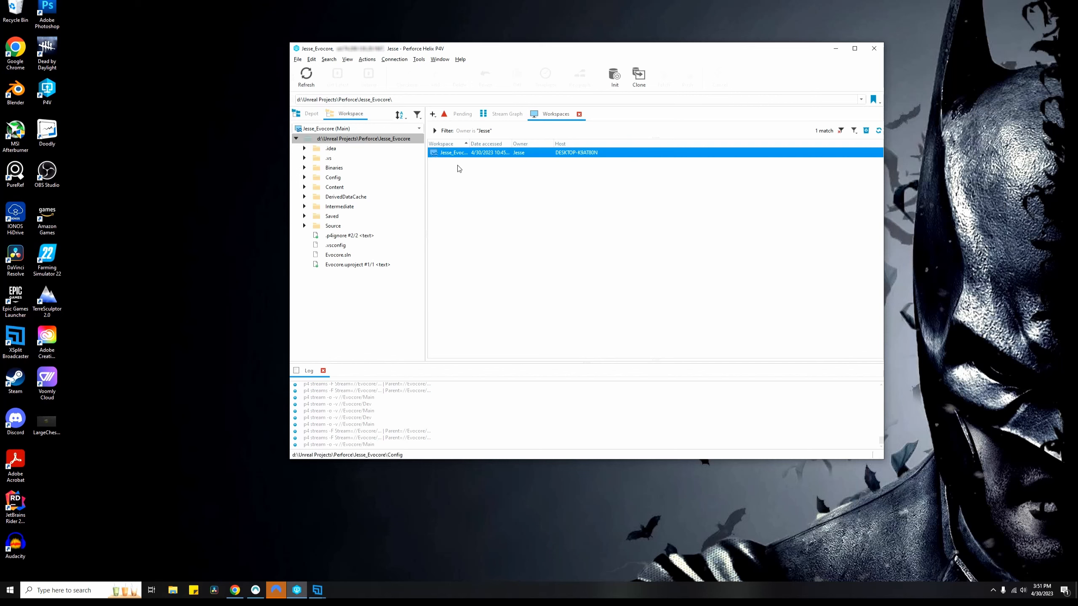
right_click(454, 153)
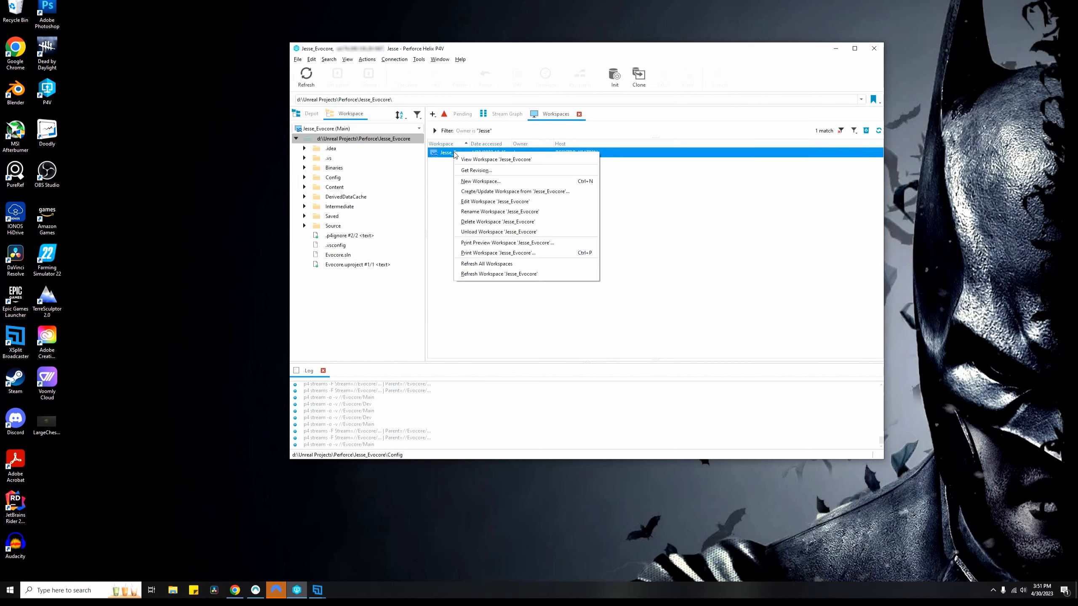
click(470, 202)
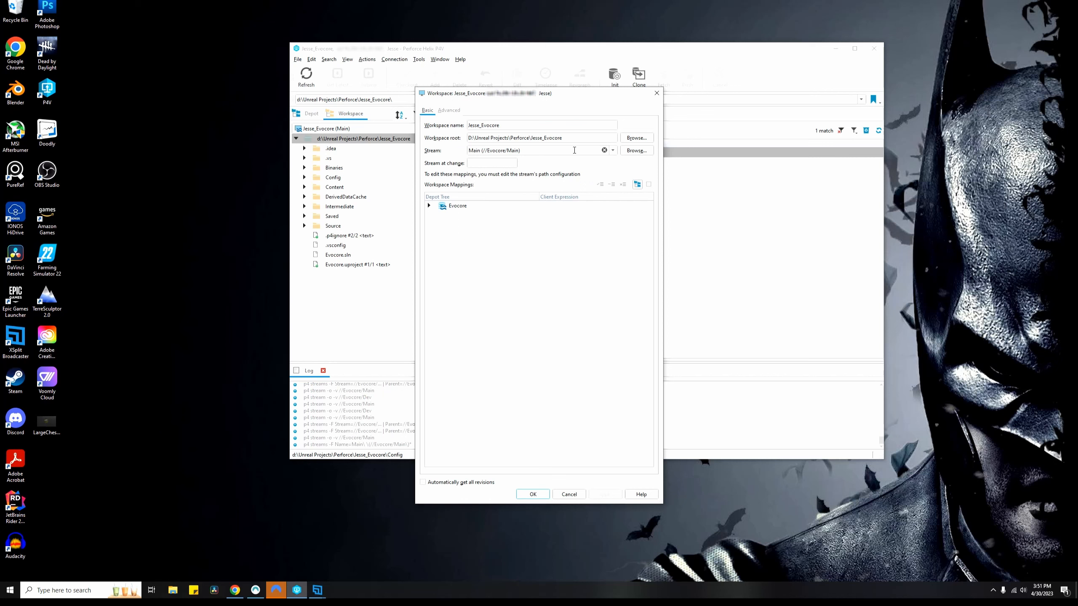
click(613, 152)
click(640, 152)
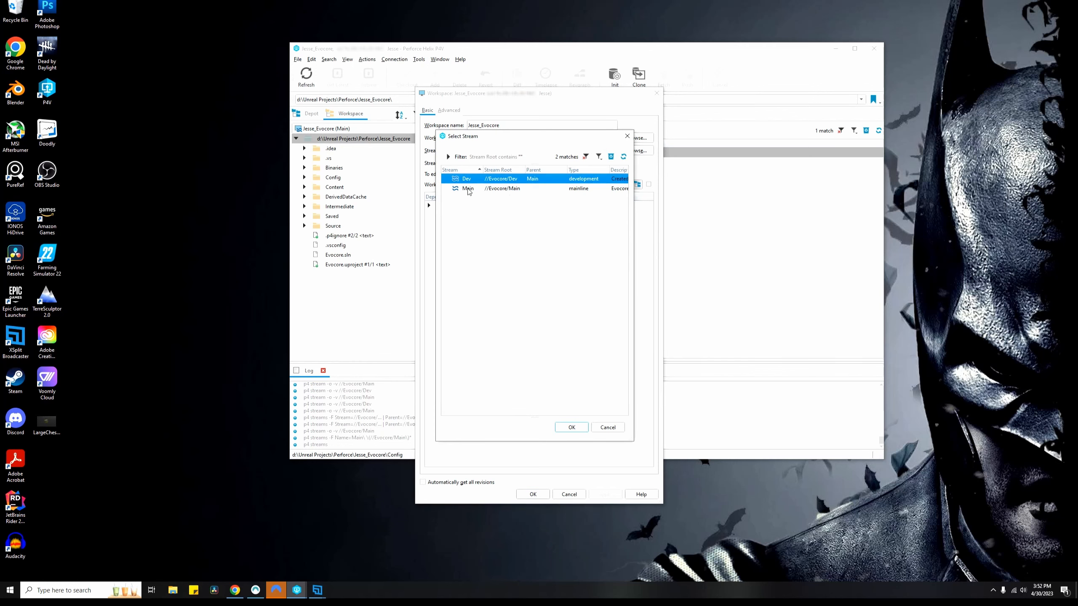
click(467, 190)
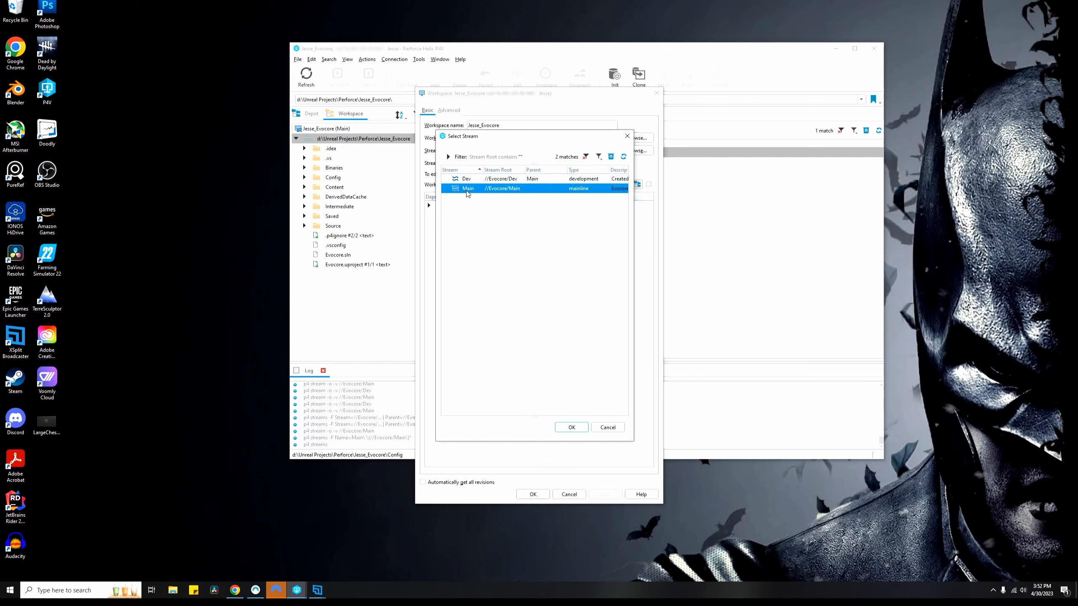
click(468, 179)
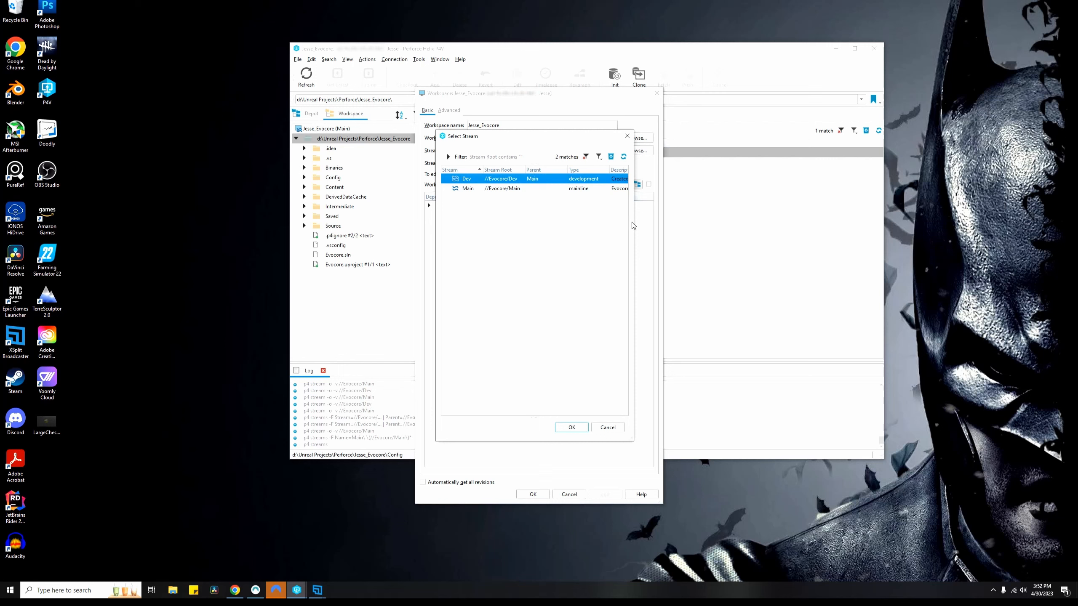
drag(634, 221, 689, 225)
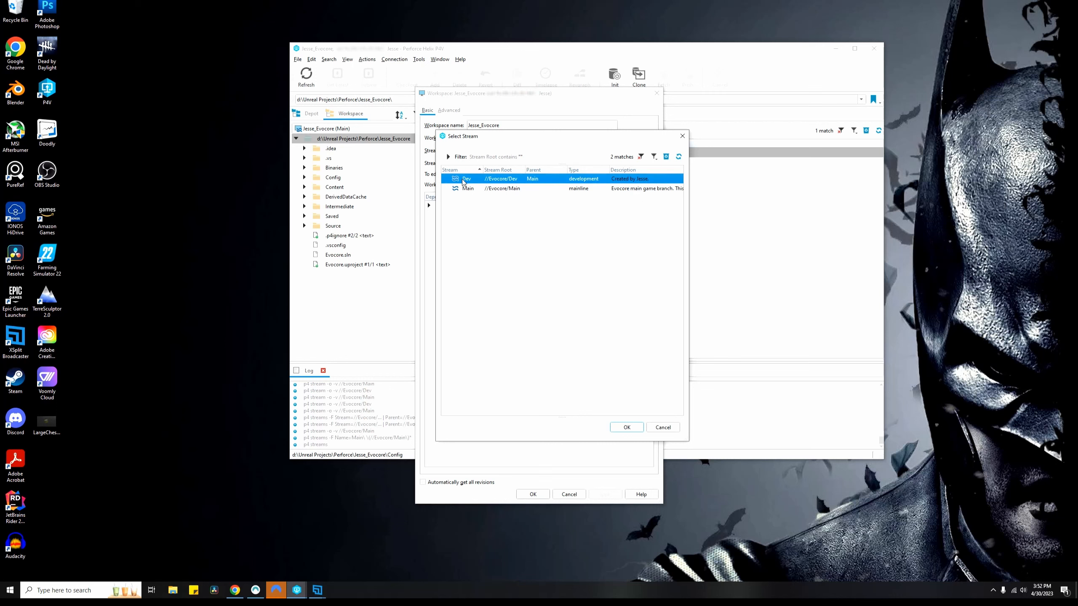
click(627, 426)
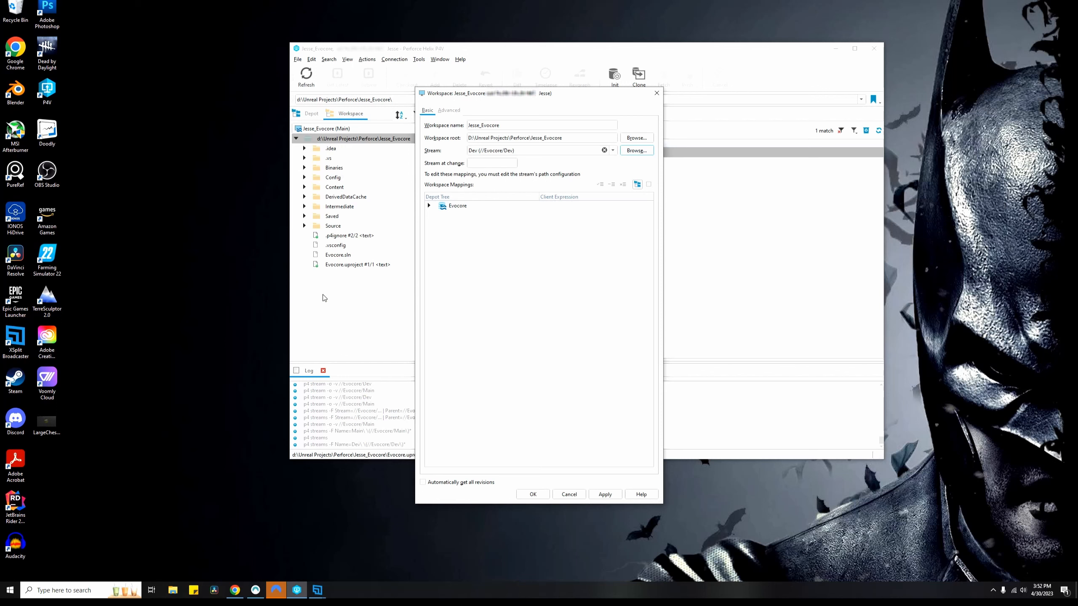
Step: Apply the workspace's stream change, get the latest revision of all its files, and close the workspace settings
click(604, 495)
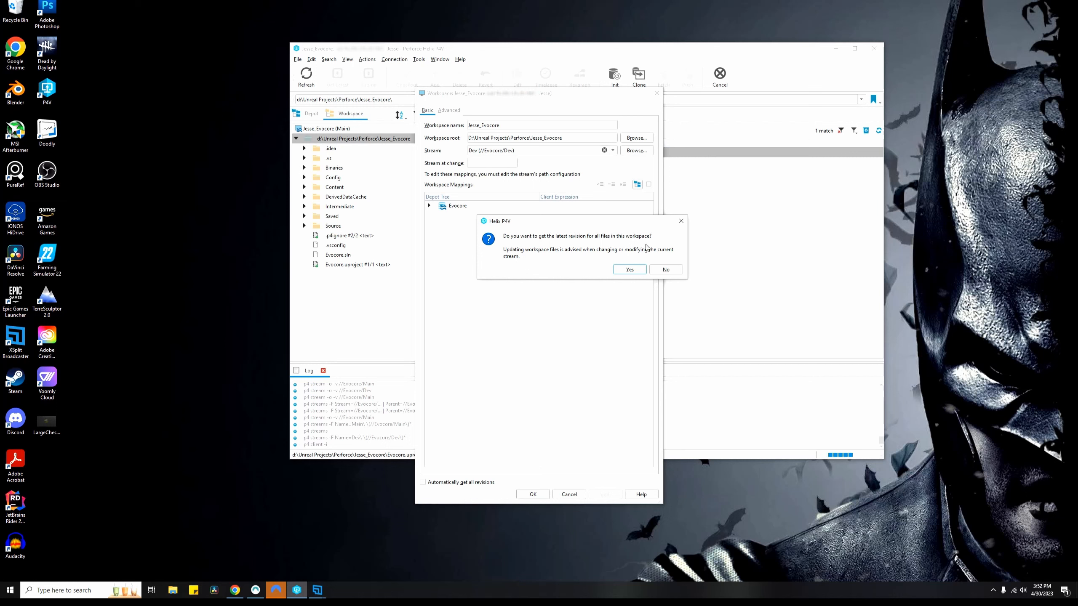
click(629, 270)
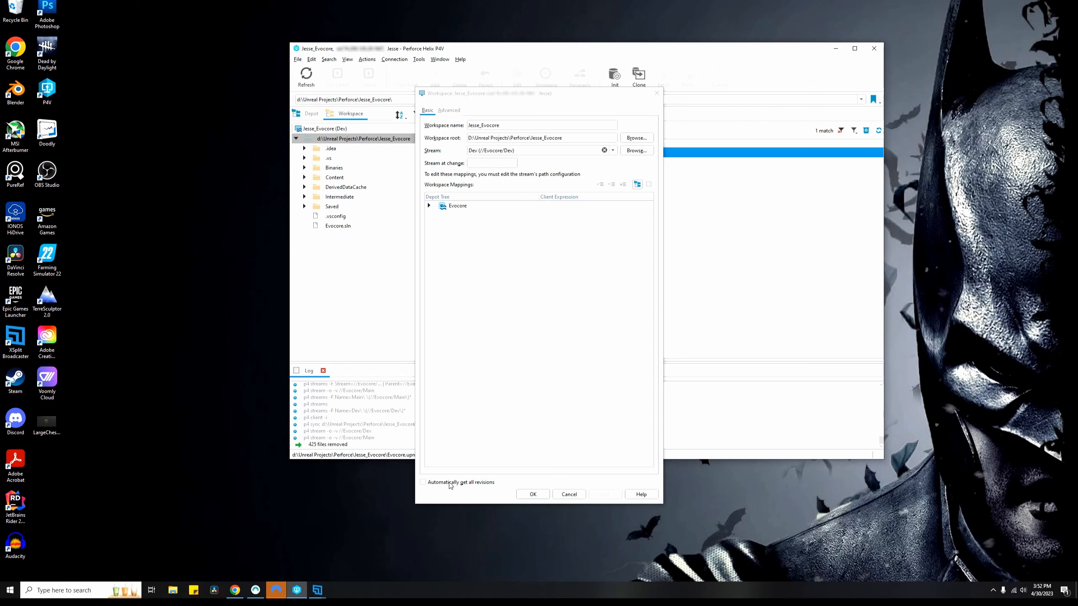
click(544, 494)
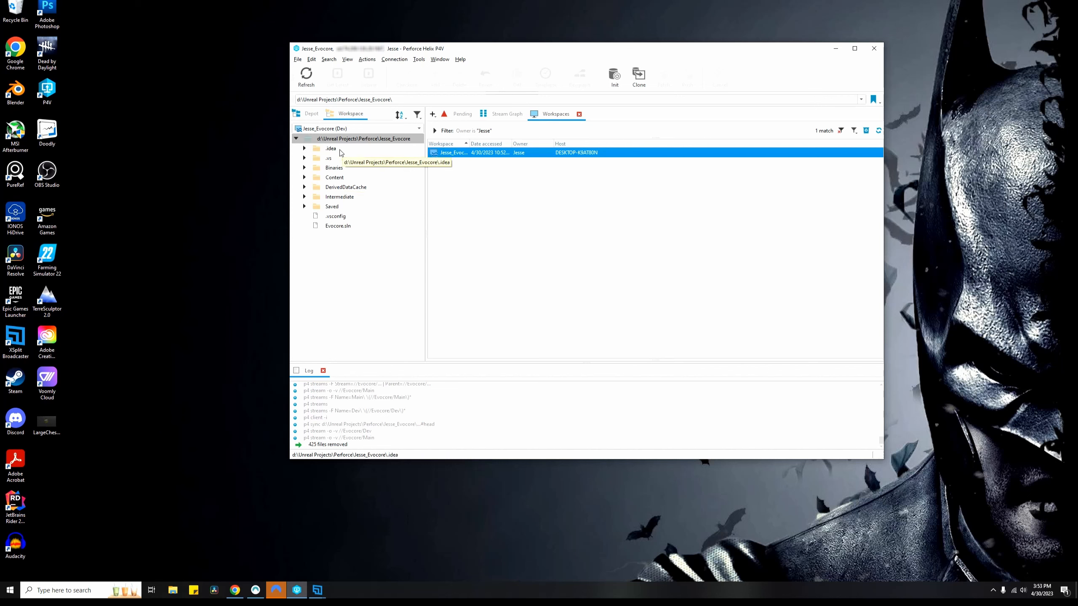
Step: Show the workspace root in File Explorer, examine the files left in it, and check the current stream in the stream graph
right_click(351, 140)
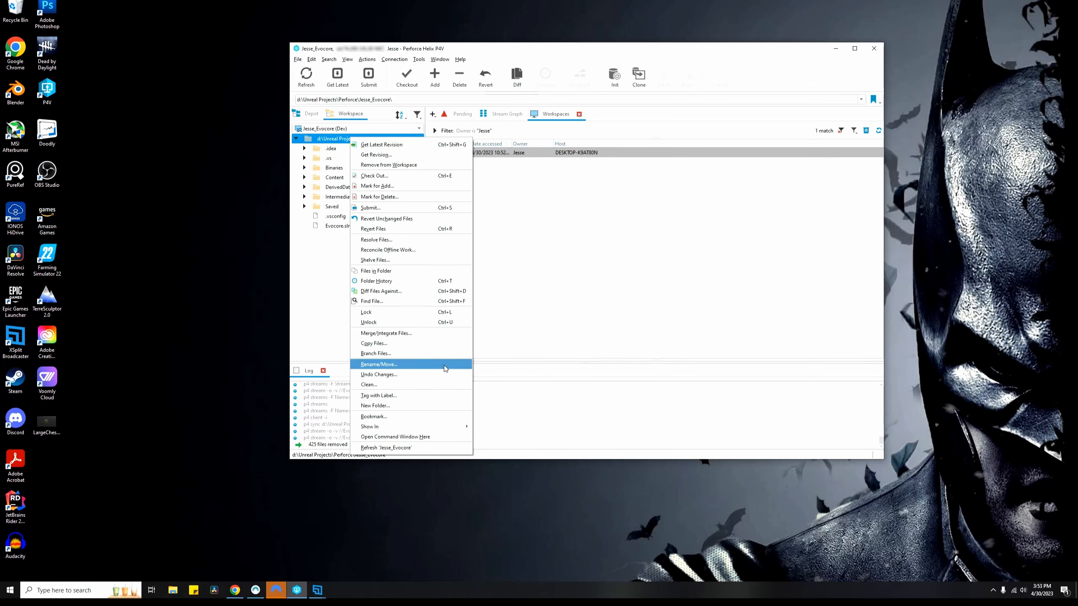
mouse_move(403, 427)
click(496, 427)
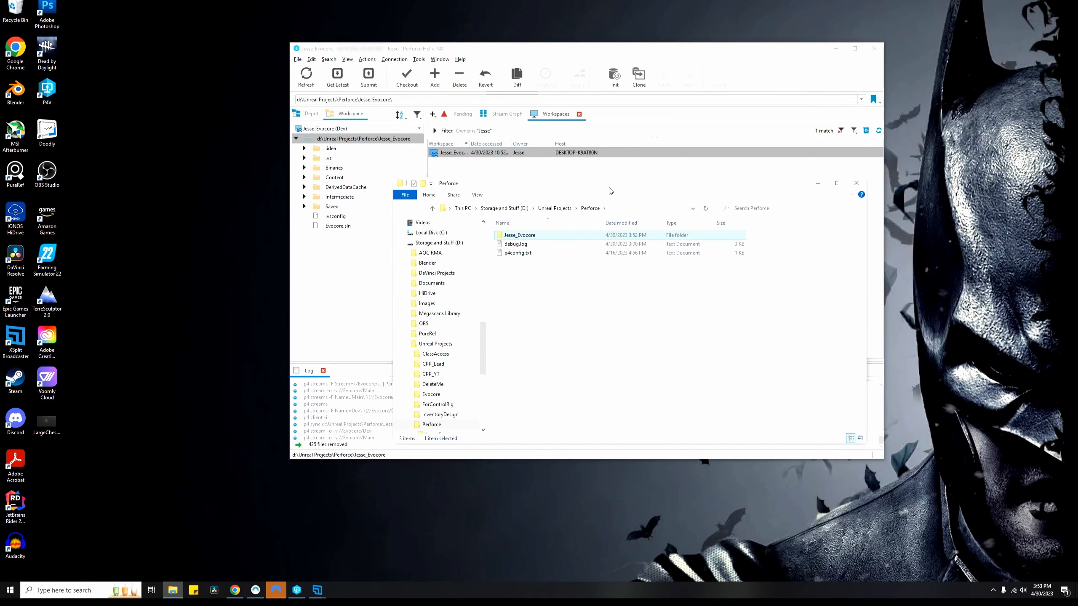
double_click(530, 236)
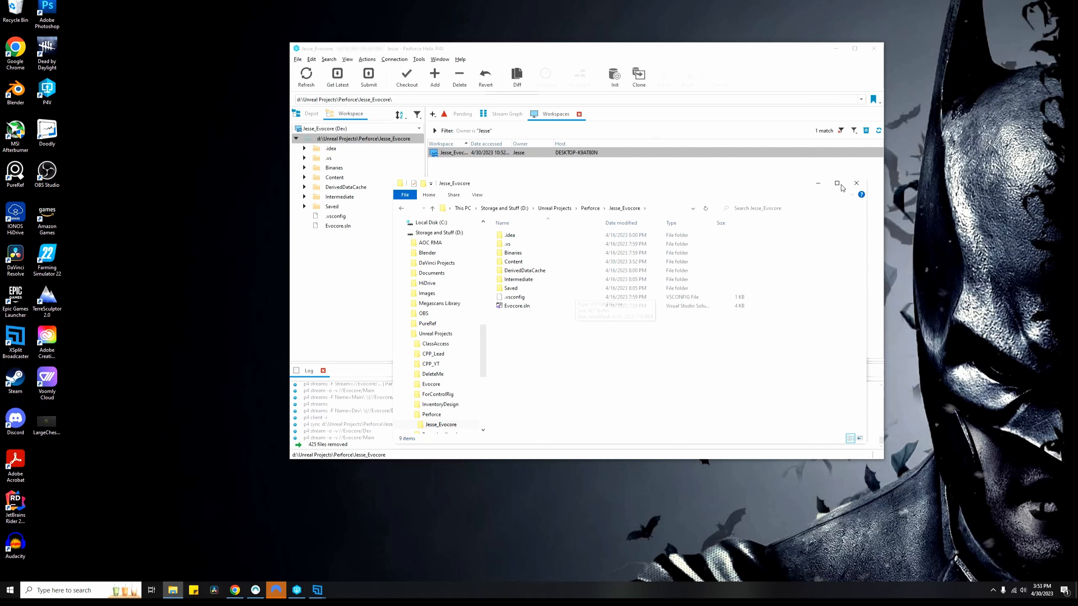
click(856, 184)
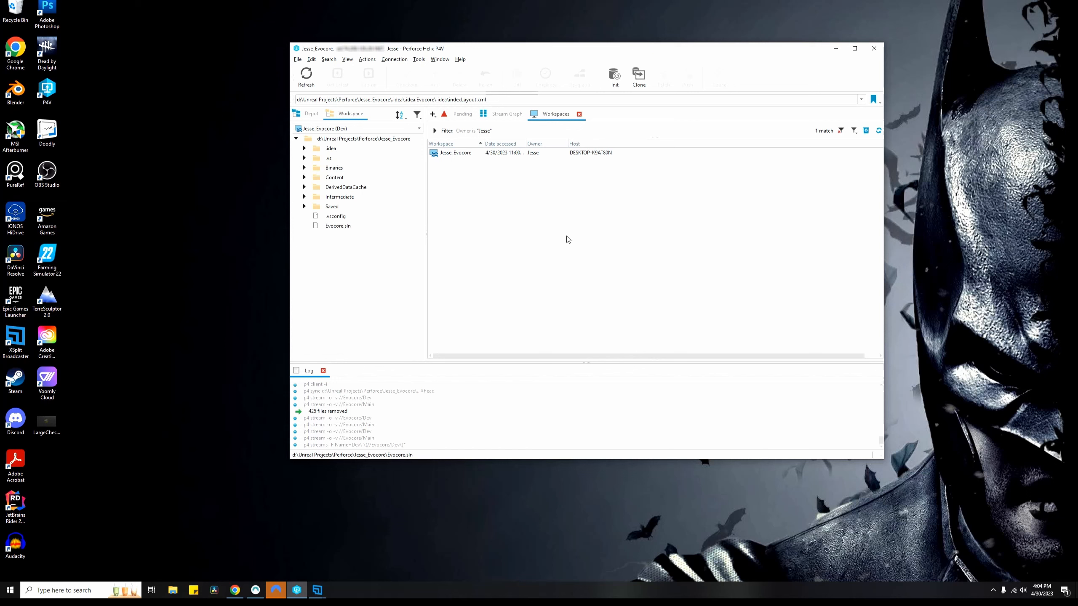
click(506, 113)
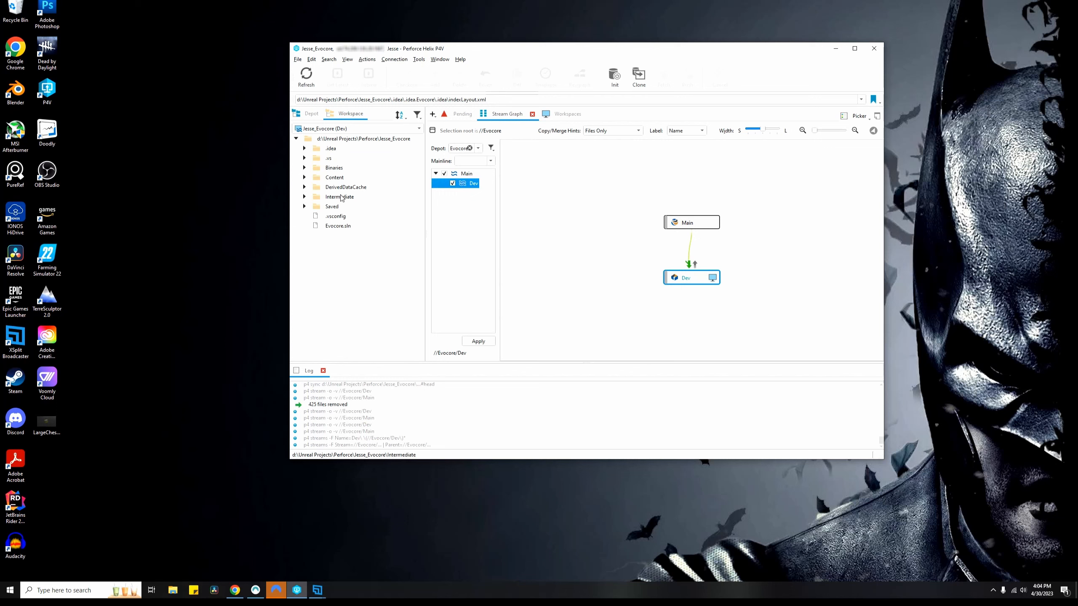
click(548, 118)
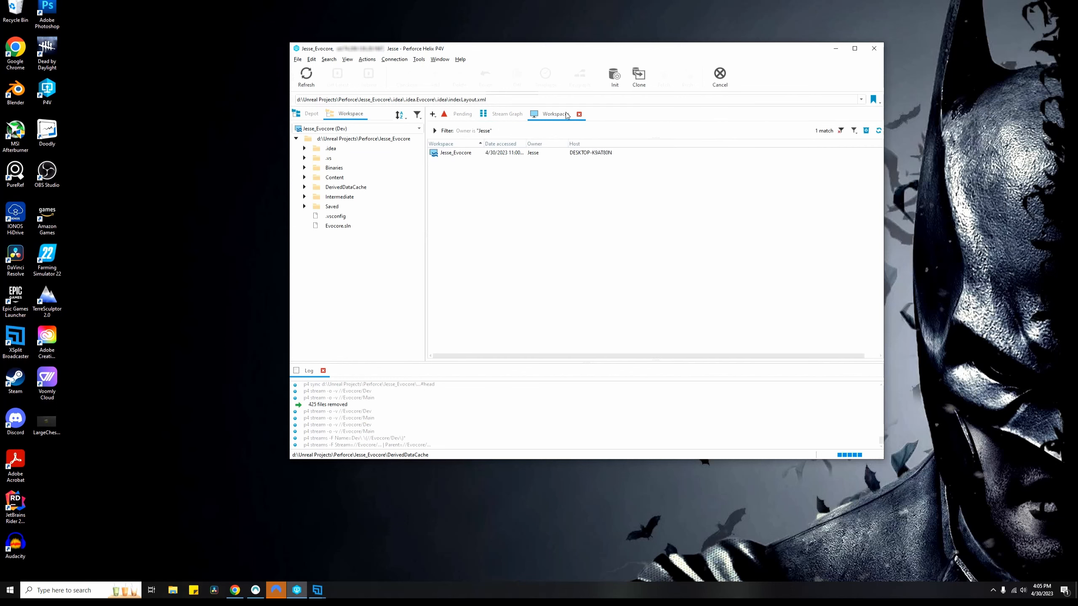
Step: Delete the Content, DerivedDataCache, Intermediate and Saved folders from the workspace root in File Explorer, and refresh the workspace tree in P4V
right_click(348, 140)
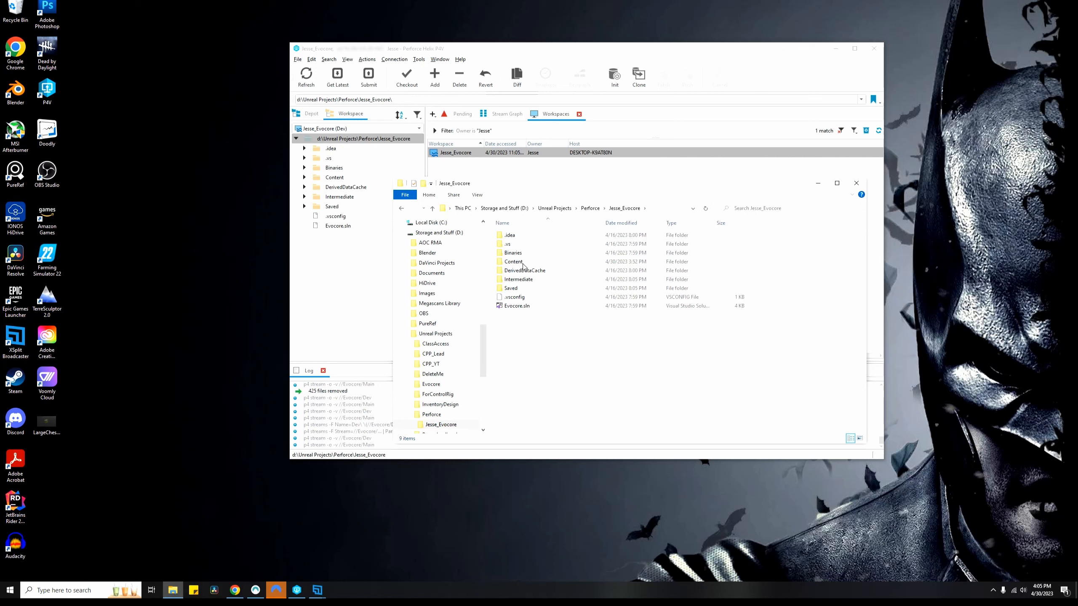
click(514, 262)
shift+click(519, 280)
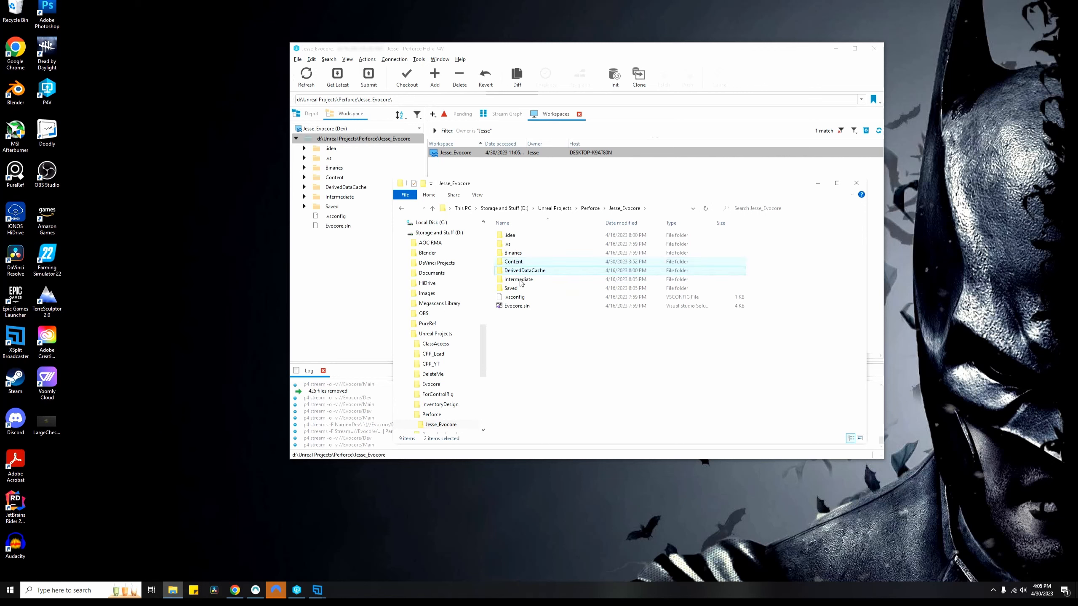
shift+click(514, 288)
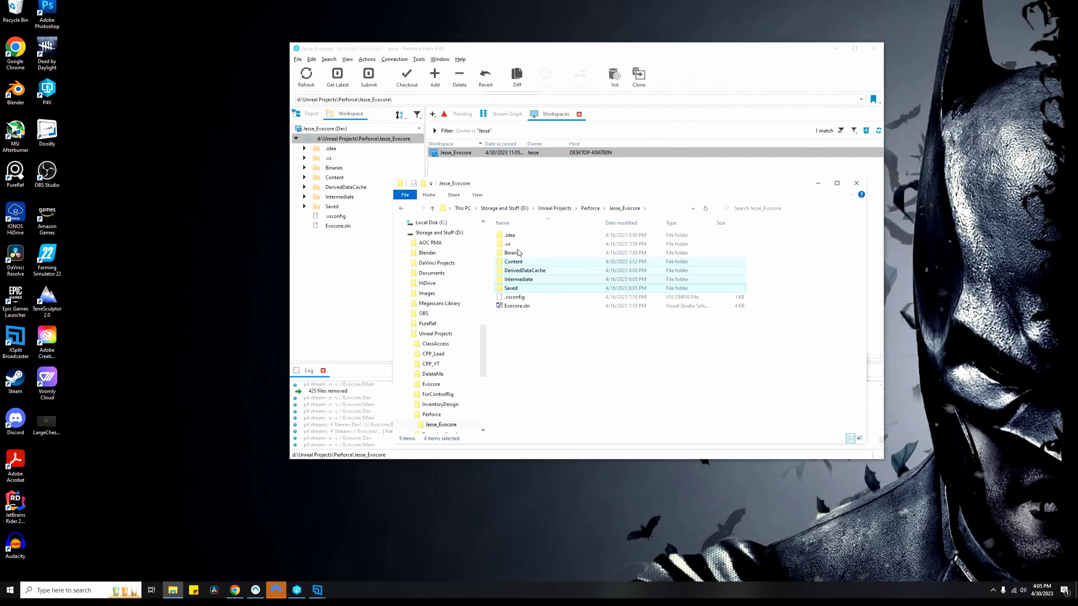
key(Delete)
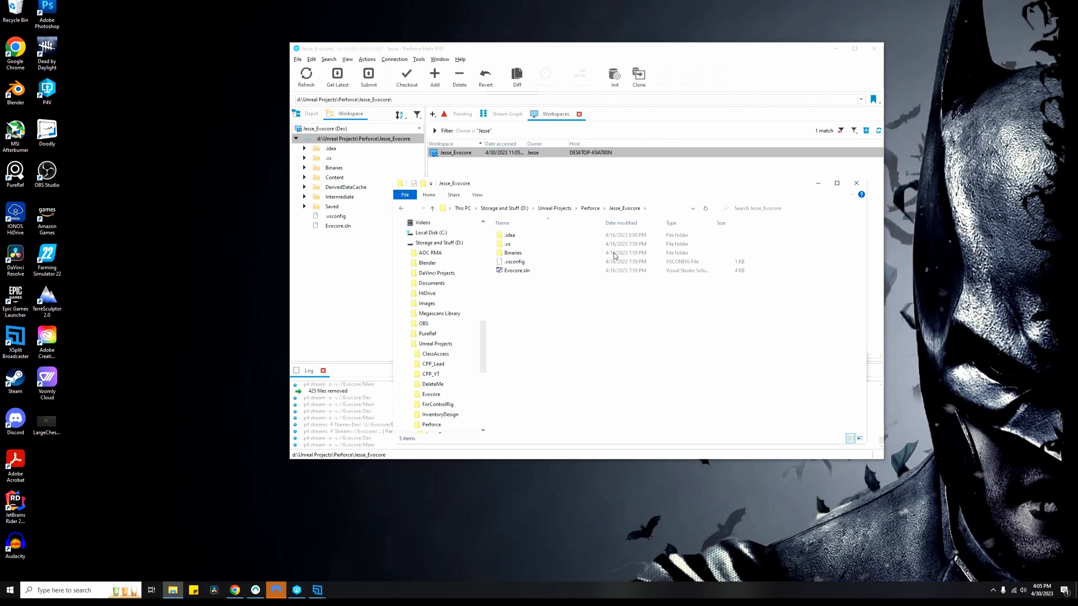
click(856, 183)
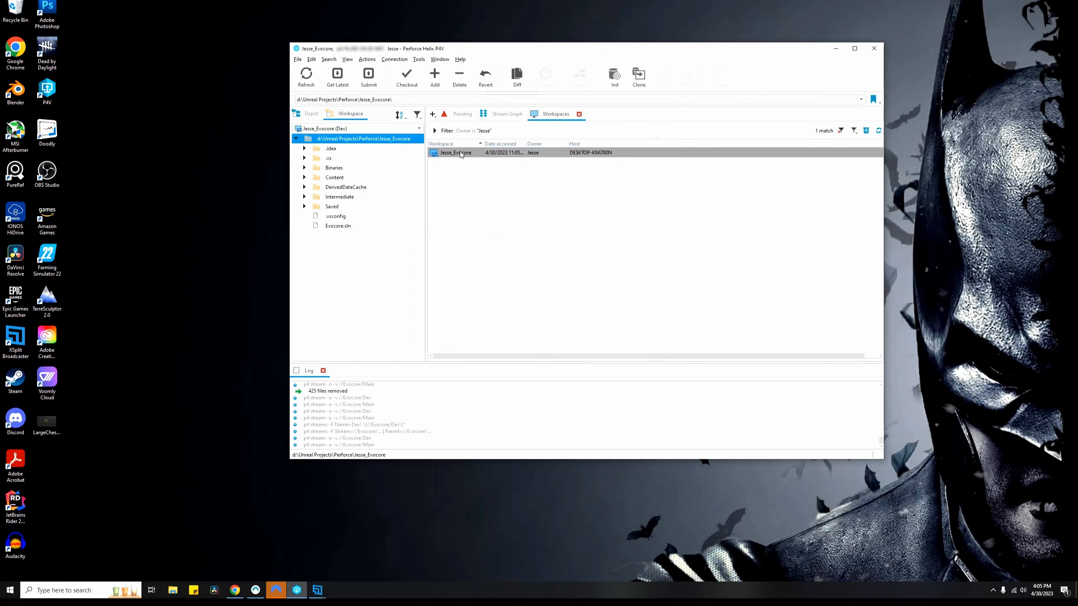
click(307, 79)
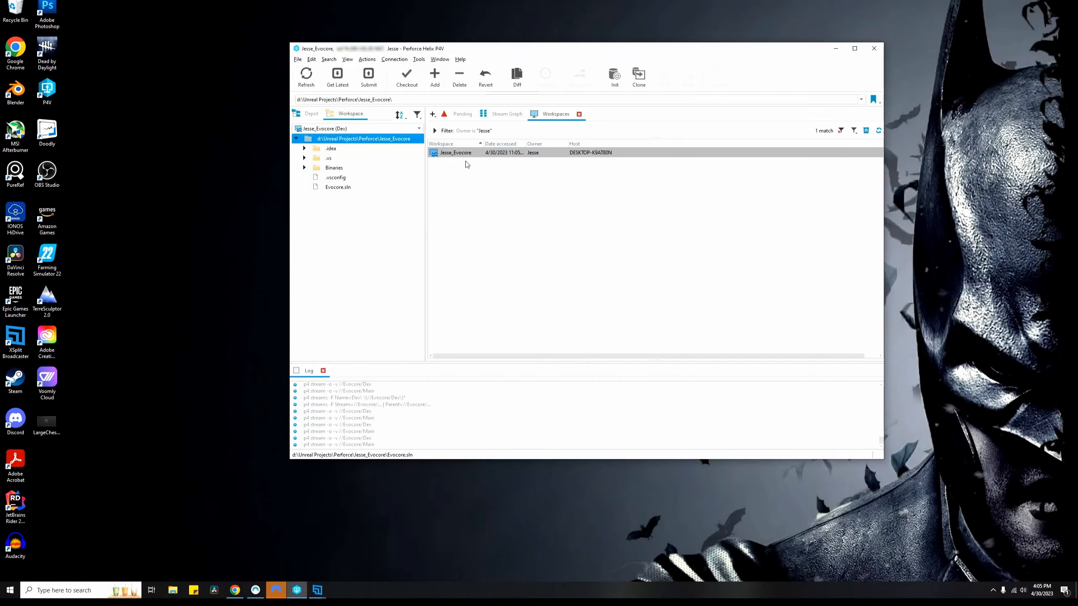
Step: Check the Evocore depot's contents, select the Dev stream in the stream graph, and start merging changes from Main into it
click(470, 157)
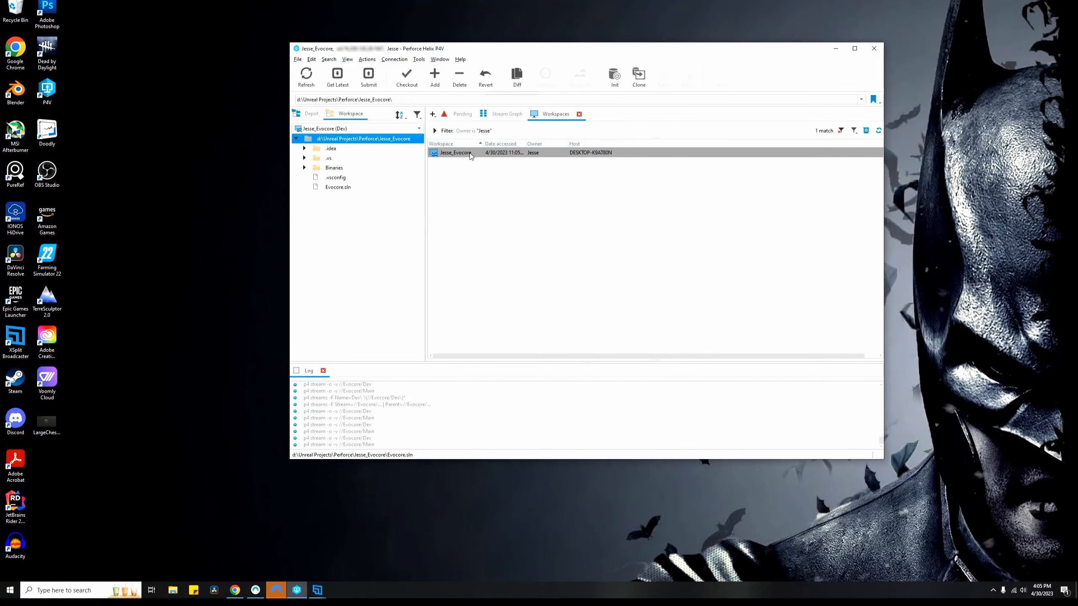
click(301, 113)
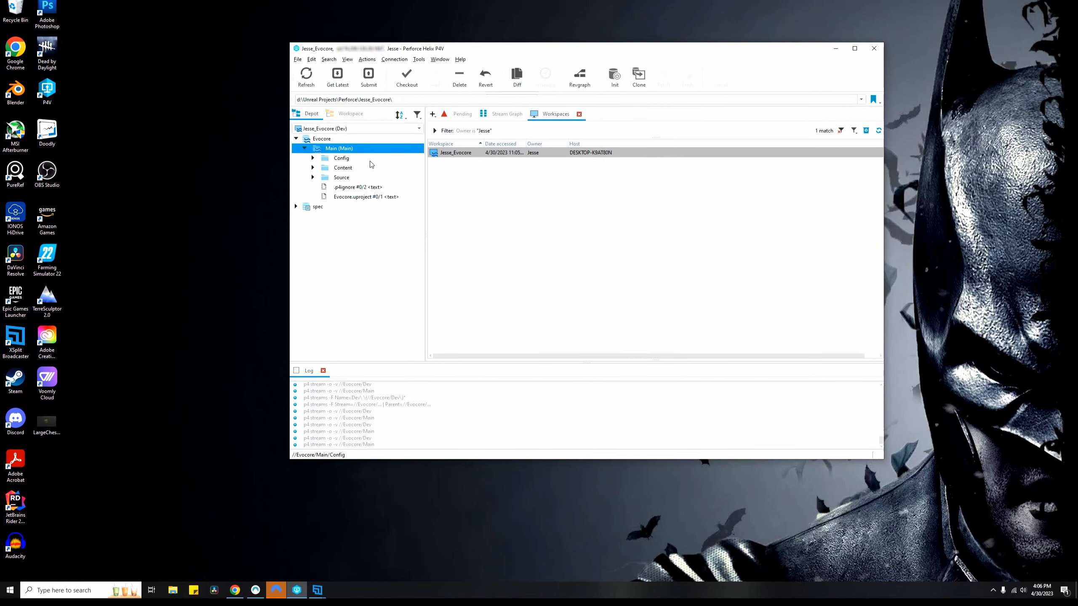
click(504, 114)
click(670, 282)
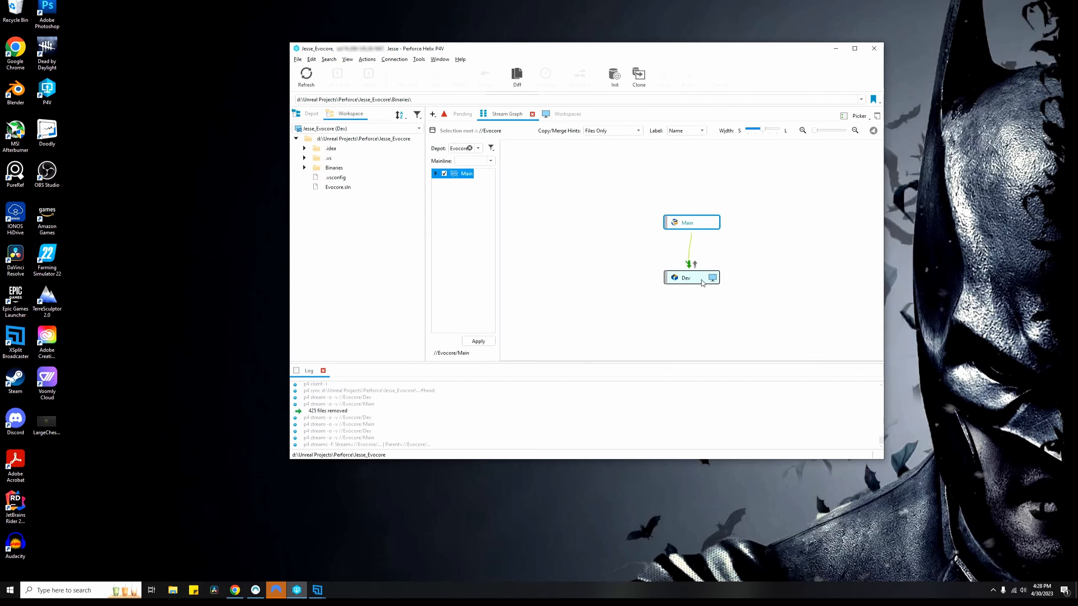
click(701, 283)
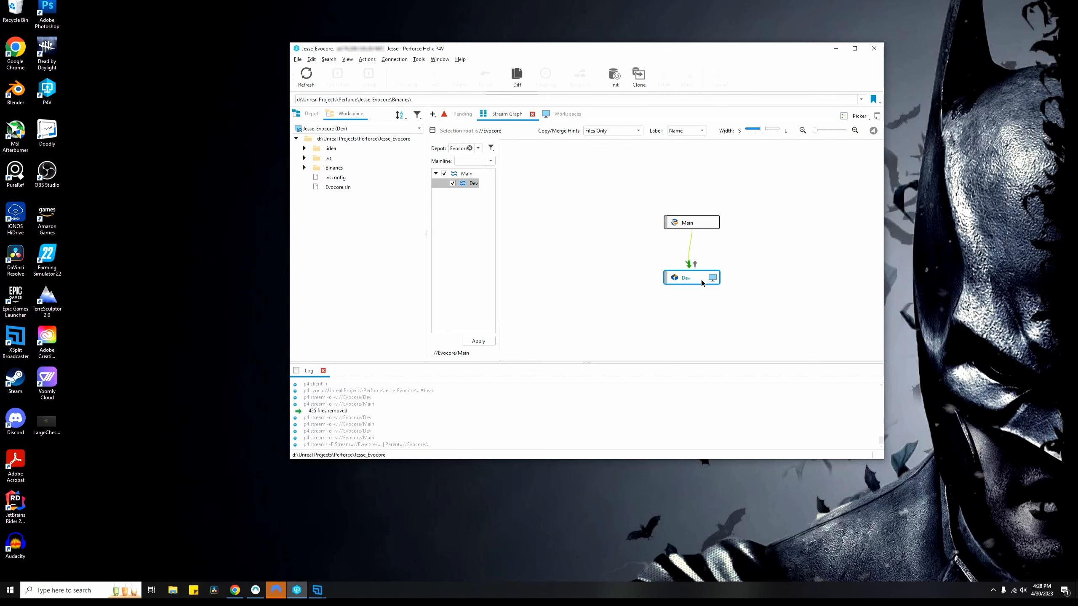
mouse_move(701, 283)
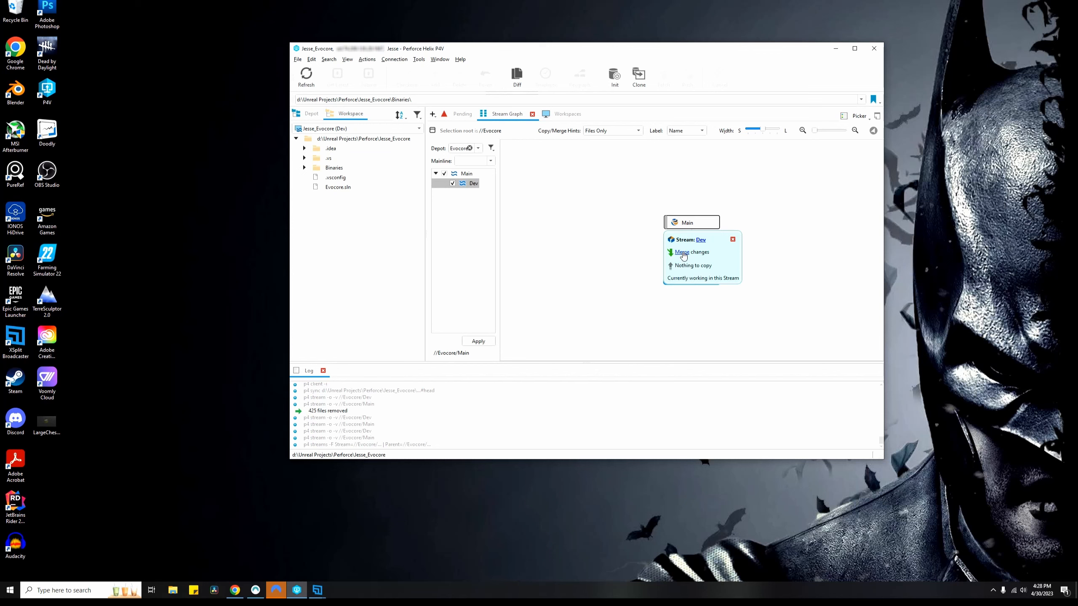
click(683, 252)
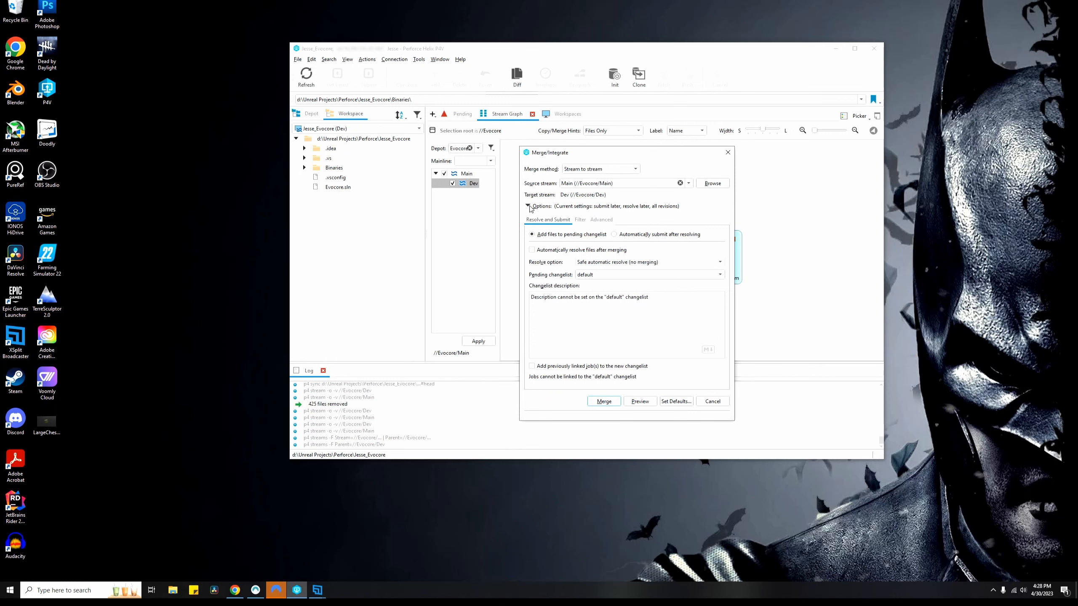
Step: Merge Main into Dev with files added to the default pending changelist and automatically resolved using Safe automatic resolve (no merging)
click(528, 206)
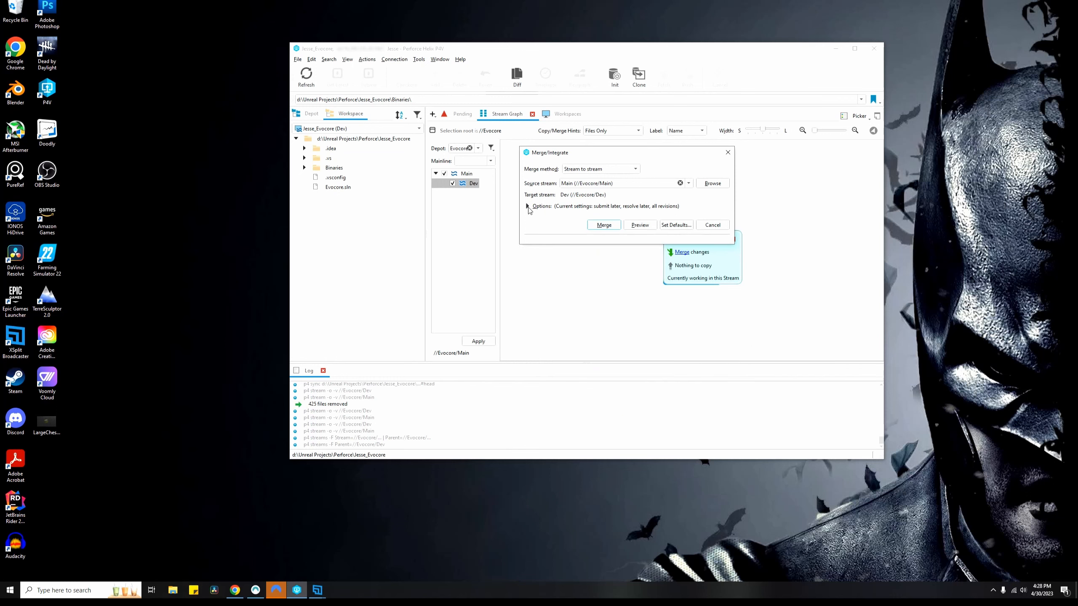
click(528, 207)
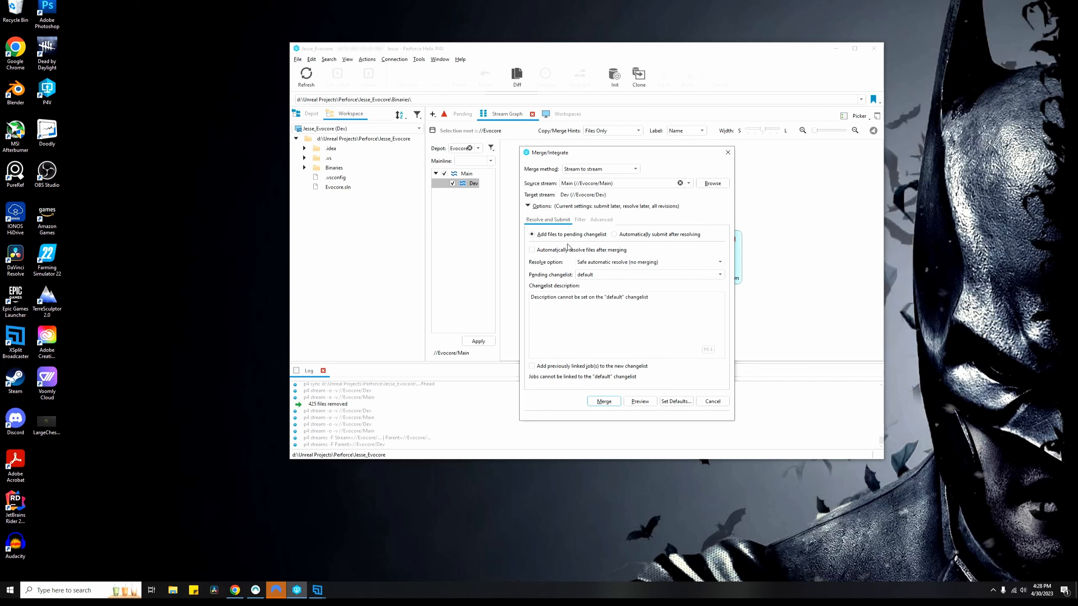
click(532, 250)
click(717, 266)
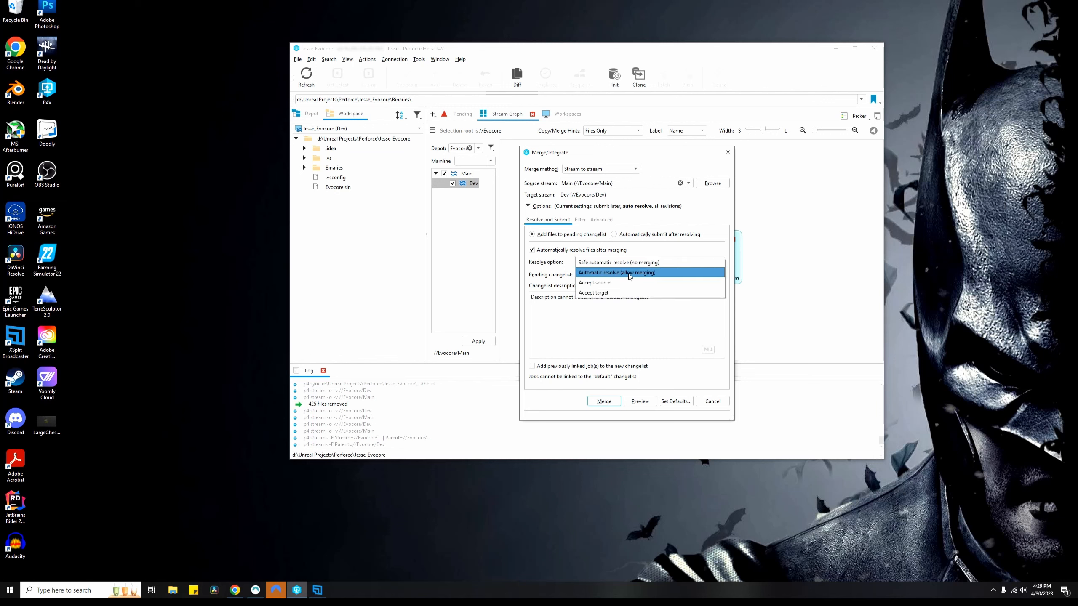
click(599, 266)
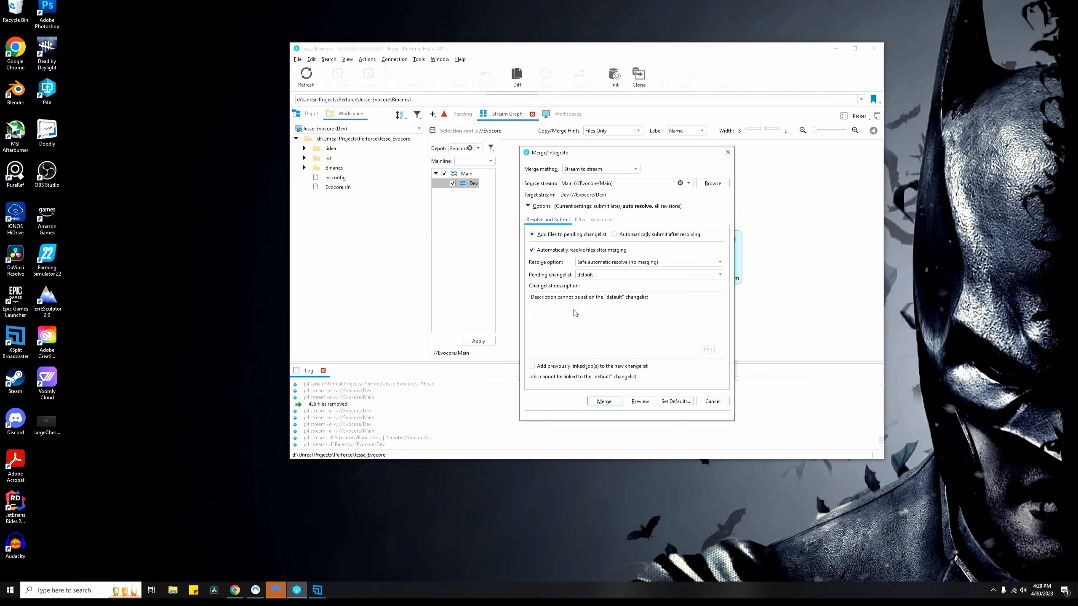
click(608, 402)
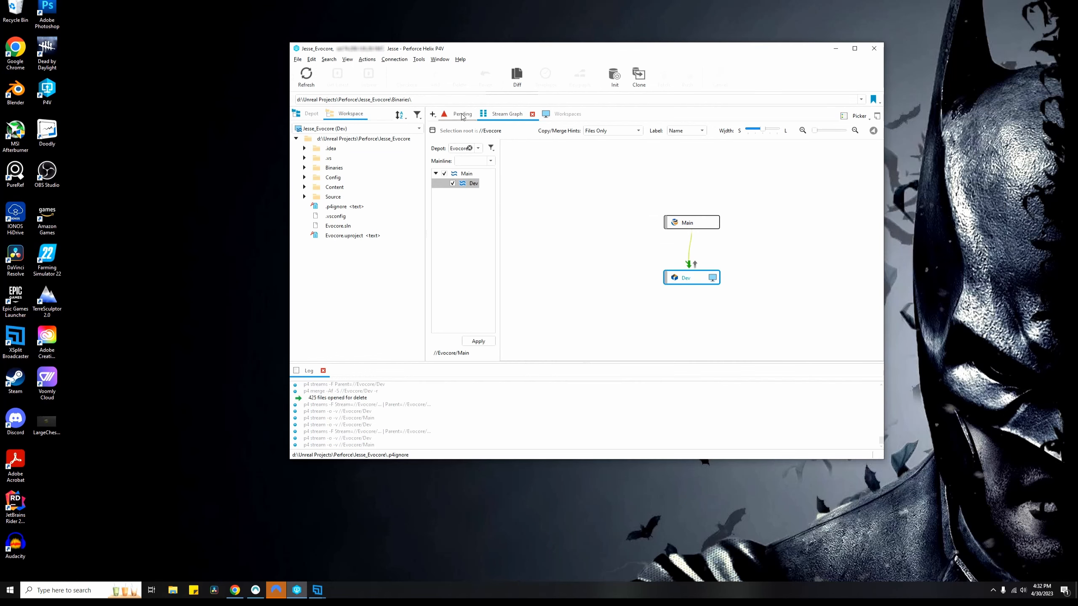
Step: Review the default pending changelist and submit it with the description "Populated the Dev Stream"
click(463, 115)
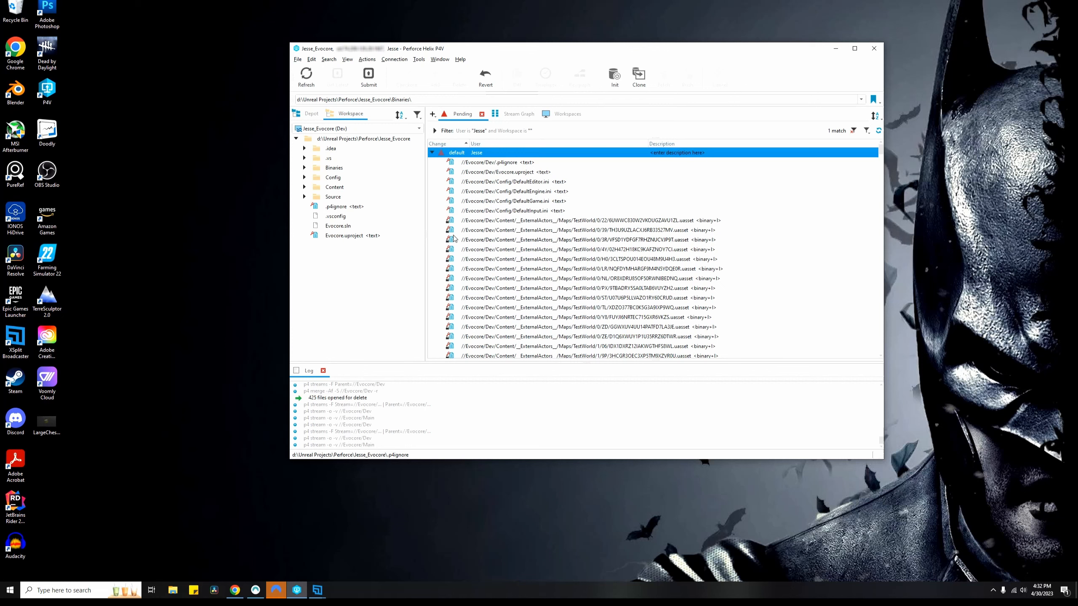
mouse_move(454, 239)
click(432, 153)
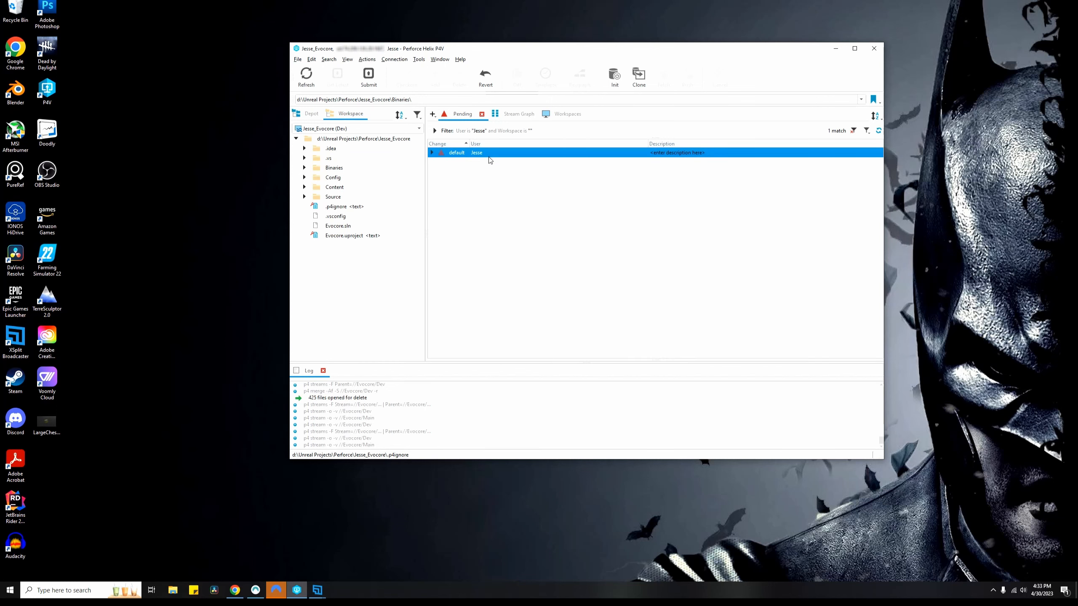
click(368, 74)
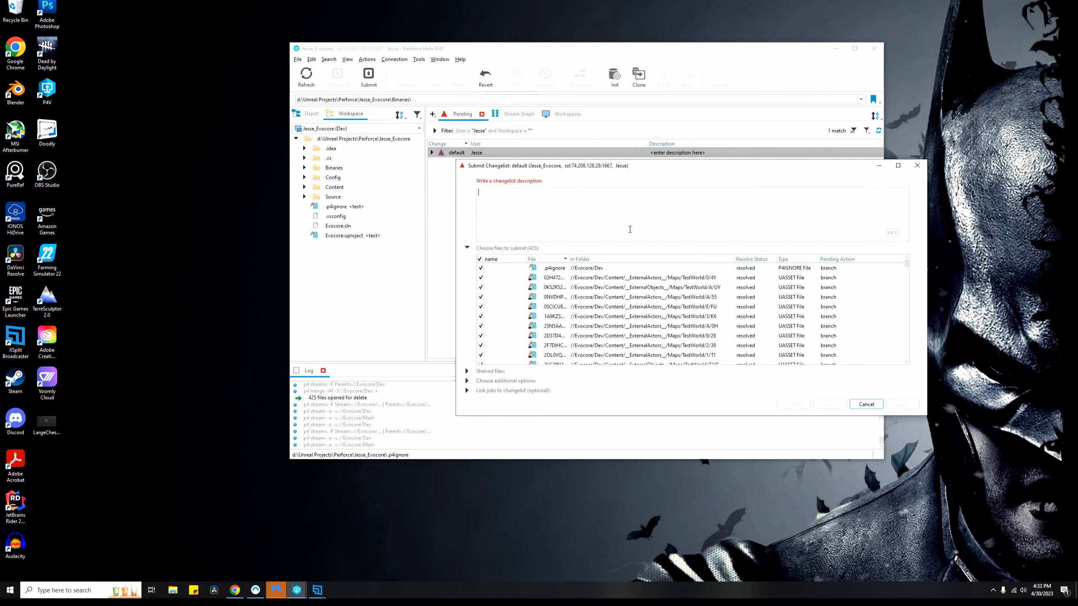
text(Populated the Dev Stream)
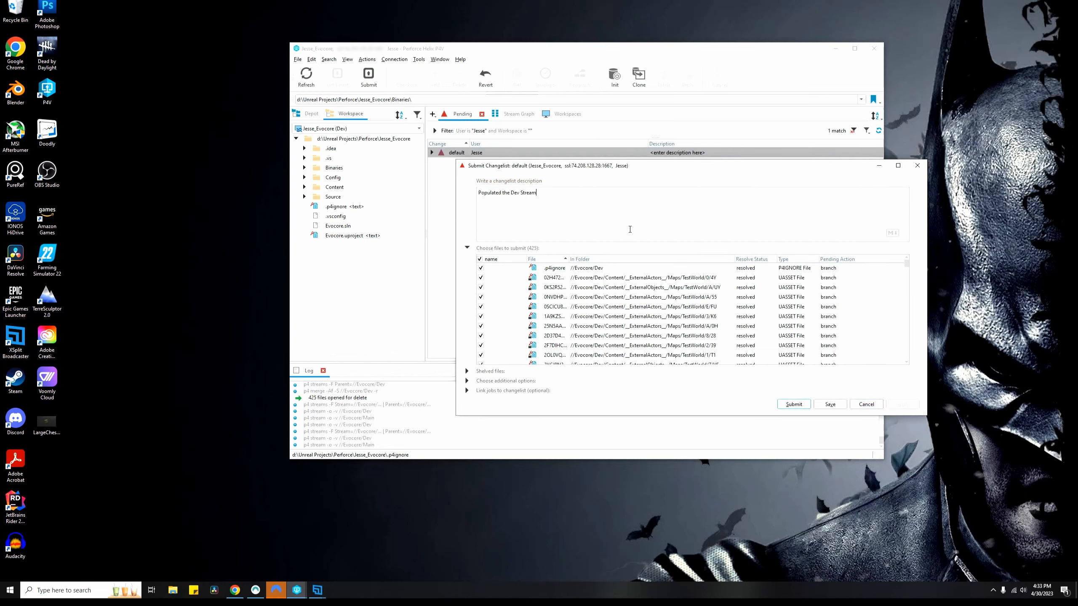
click(793, 405)
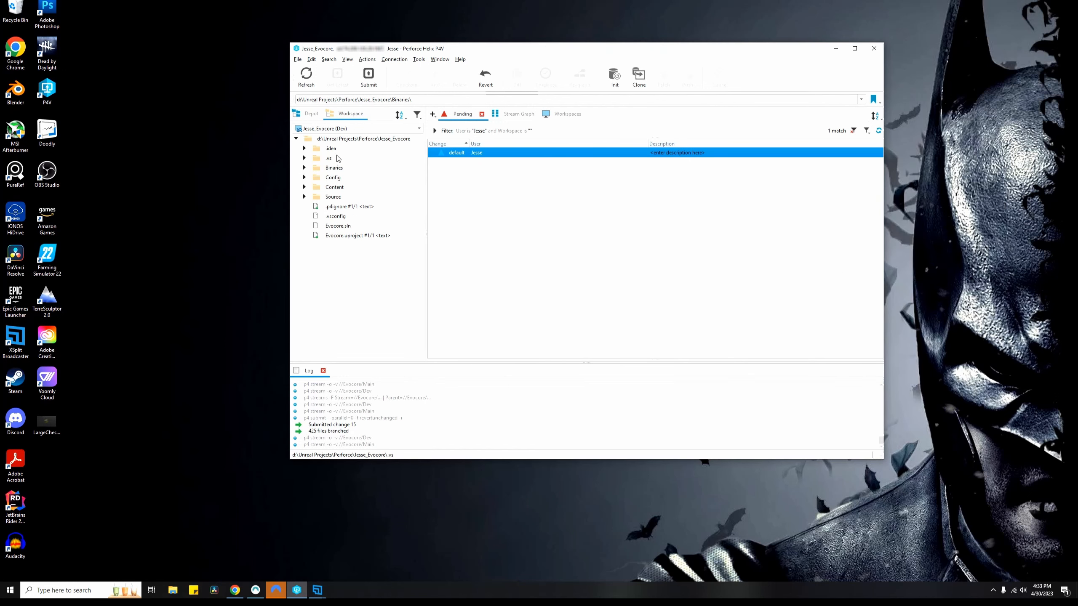
Step: Examine the workspace's Content folder and compare the Evocore depot's Main and Dev stream contents, including Main's Source folder
click(306, 188)
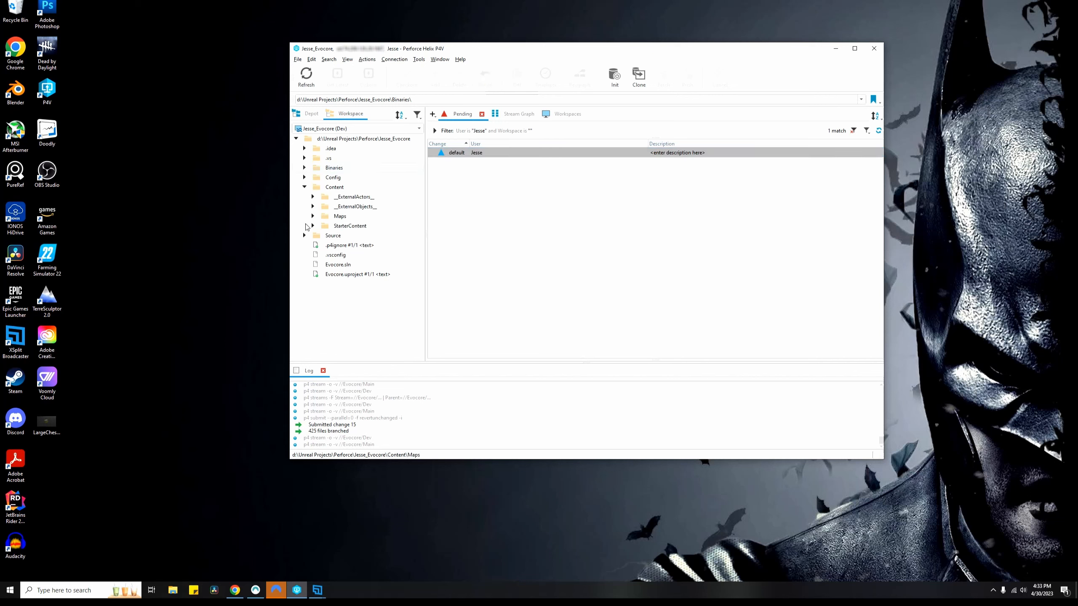
click(311, 114)
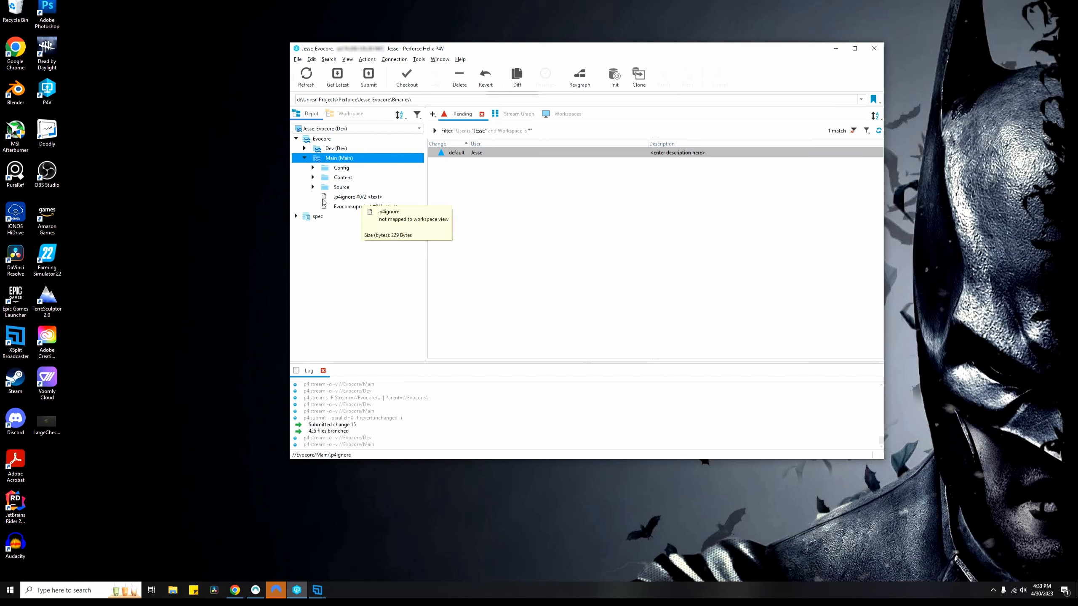
click(312, 187)
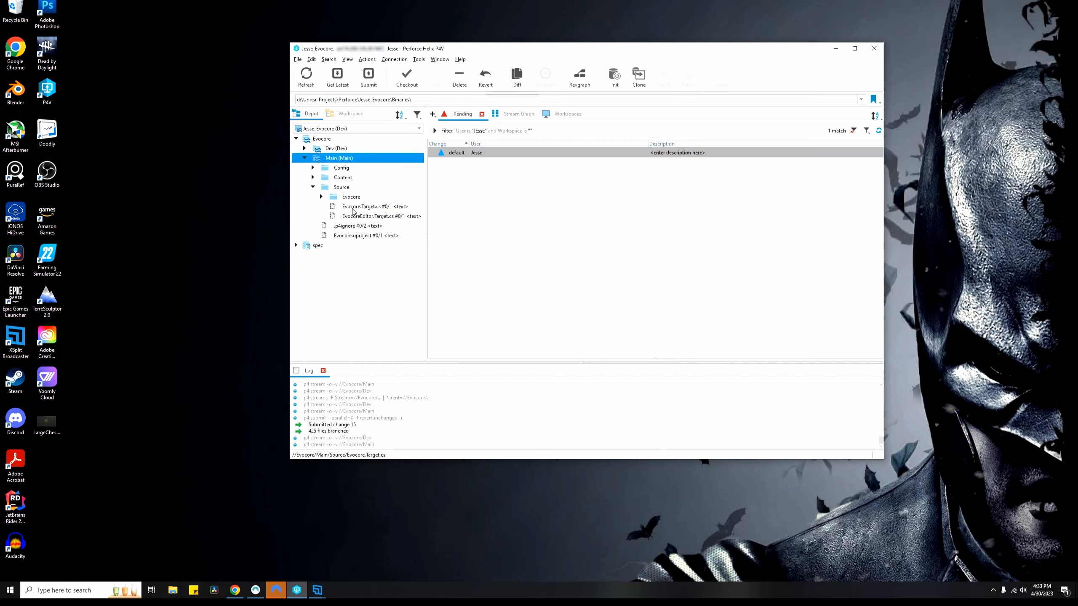
click(304, 148)
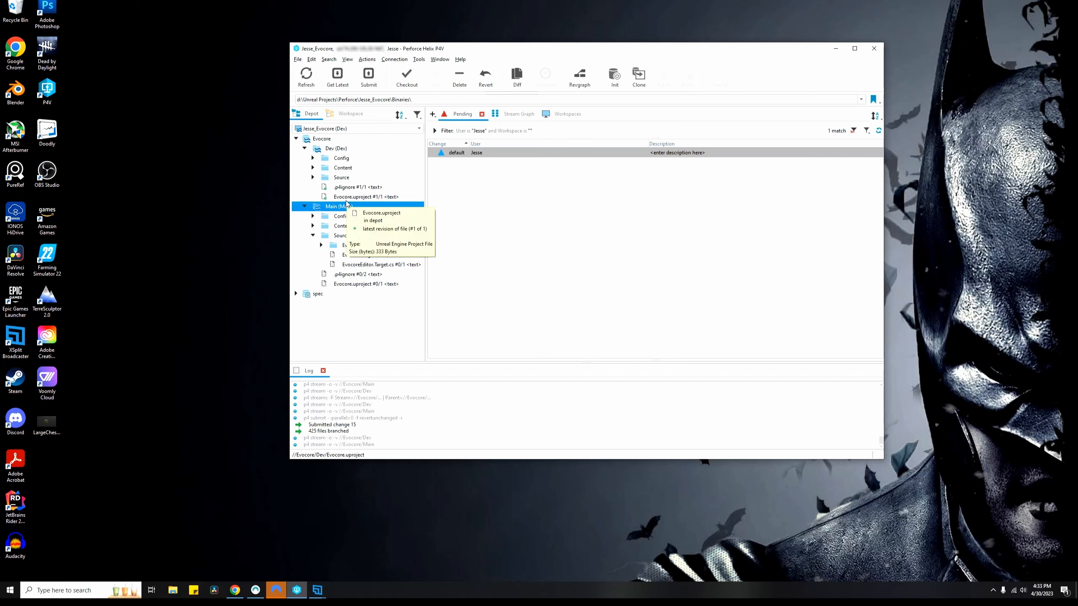
click(351, 113)
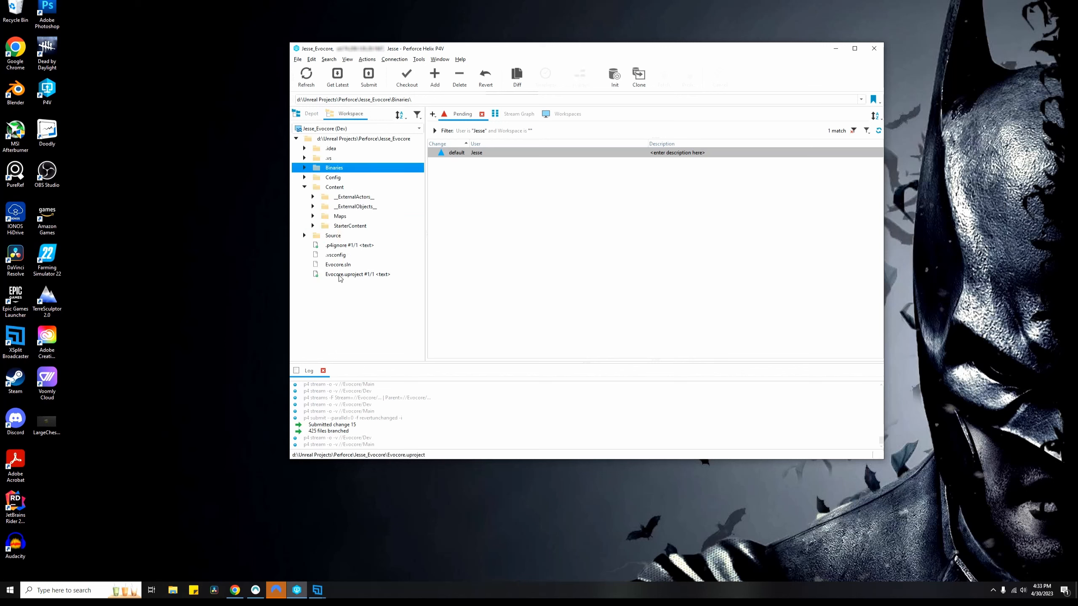
Step: Check the Dev stream and its merge status with Main in the stream graph
click(514, 116)
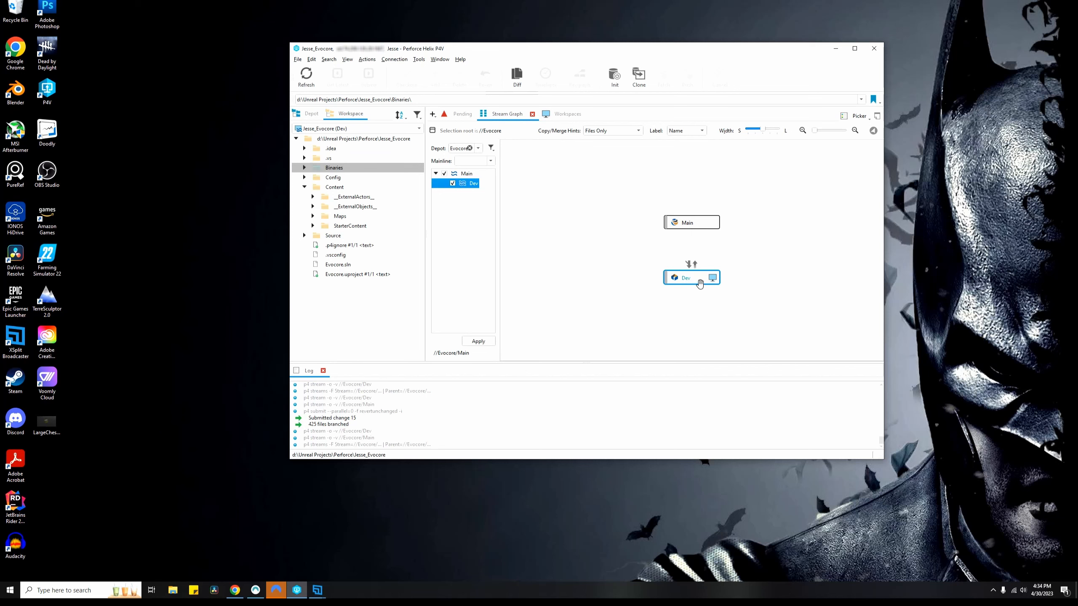
click(698, 283)
mouse_move(713, 280)
mouse_move(666, 278)
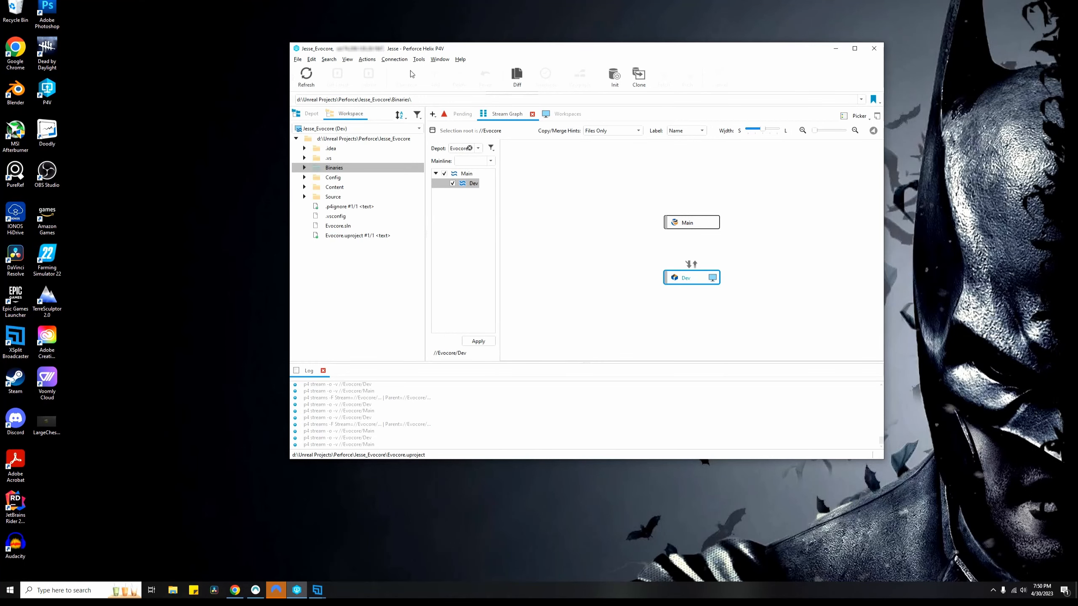
Step: Open Perforce Helix Admin and review the server info, disk usage, user licenses, security level and available administration commands
click(419, 60)
click(430, 71)
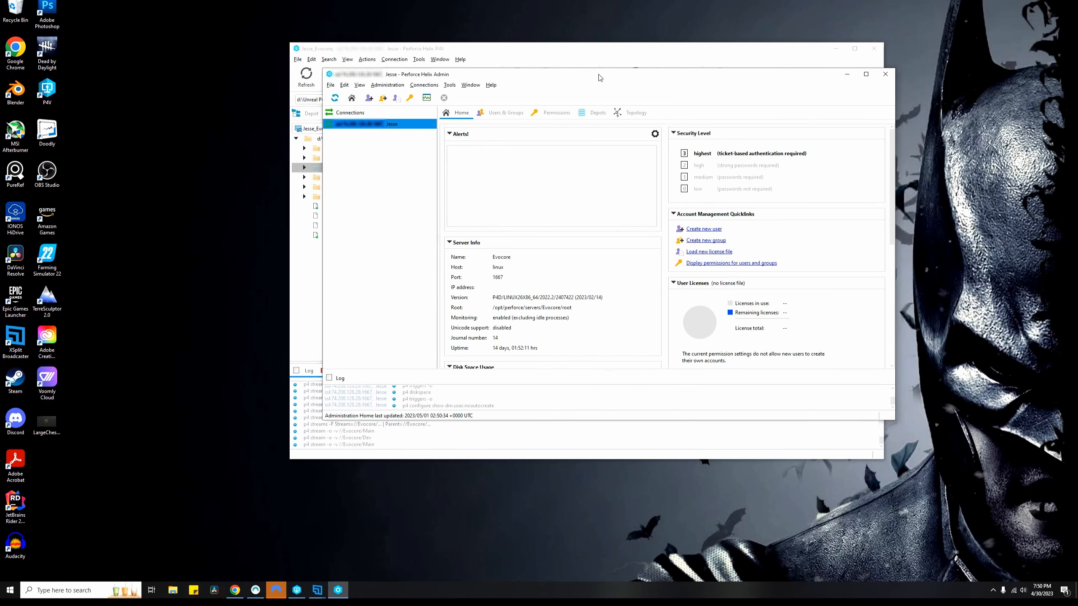
drag(598, 72, 573, 81)
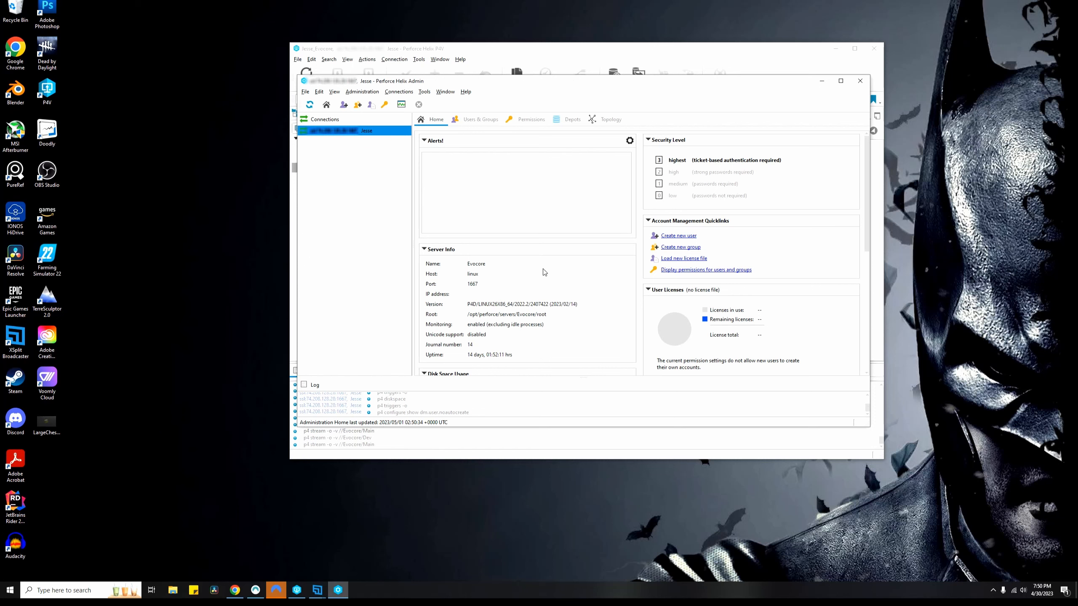
scroll(547, 272, down, 5)
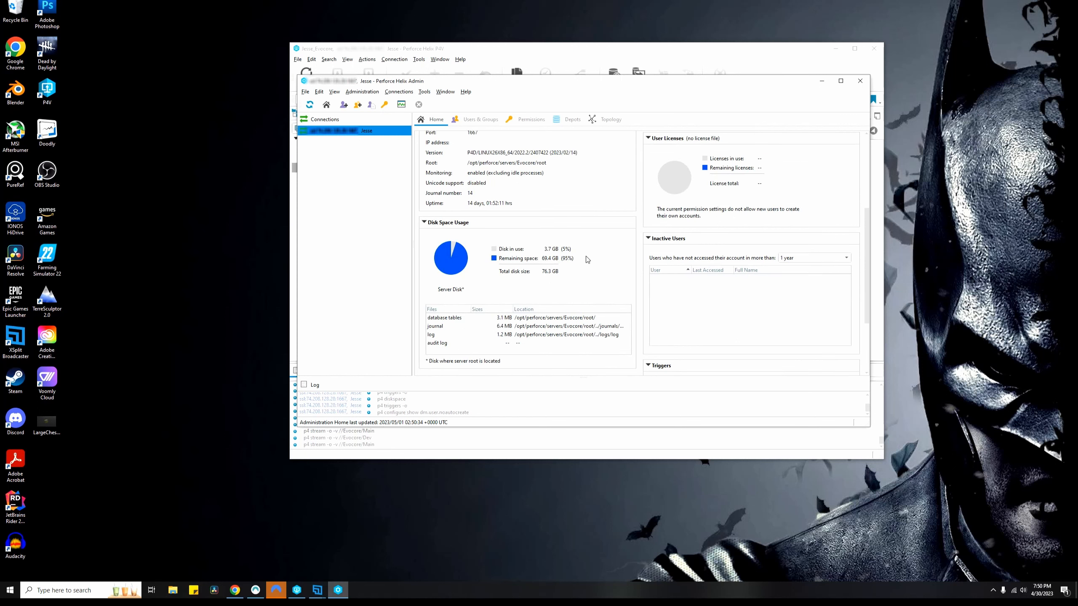
scroll(706, 169, up, 1)
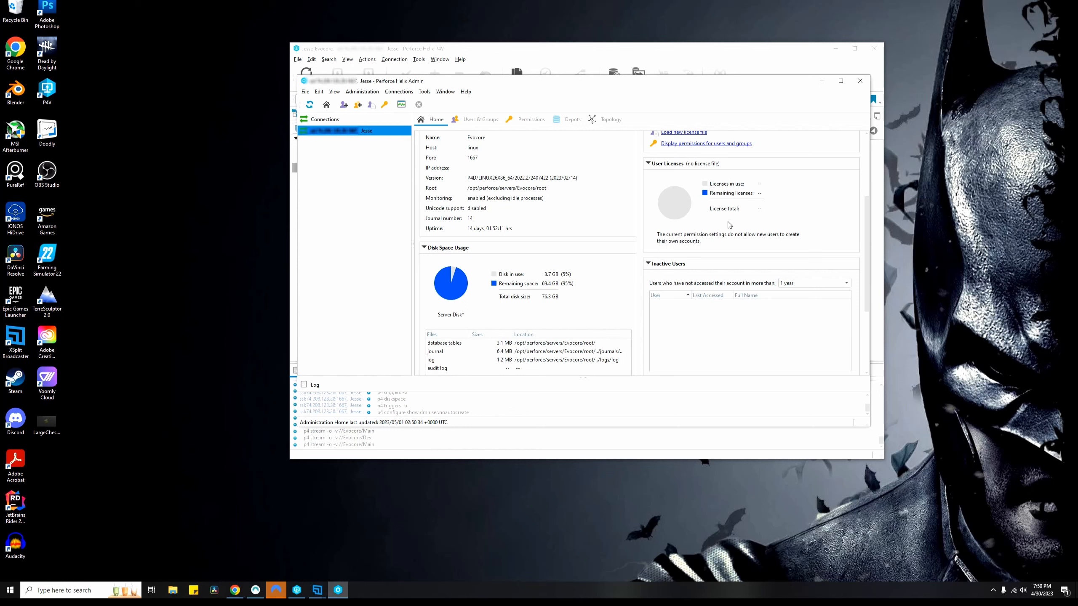
scroll(739, 234, up, 2)
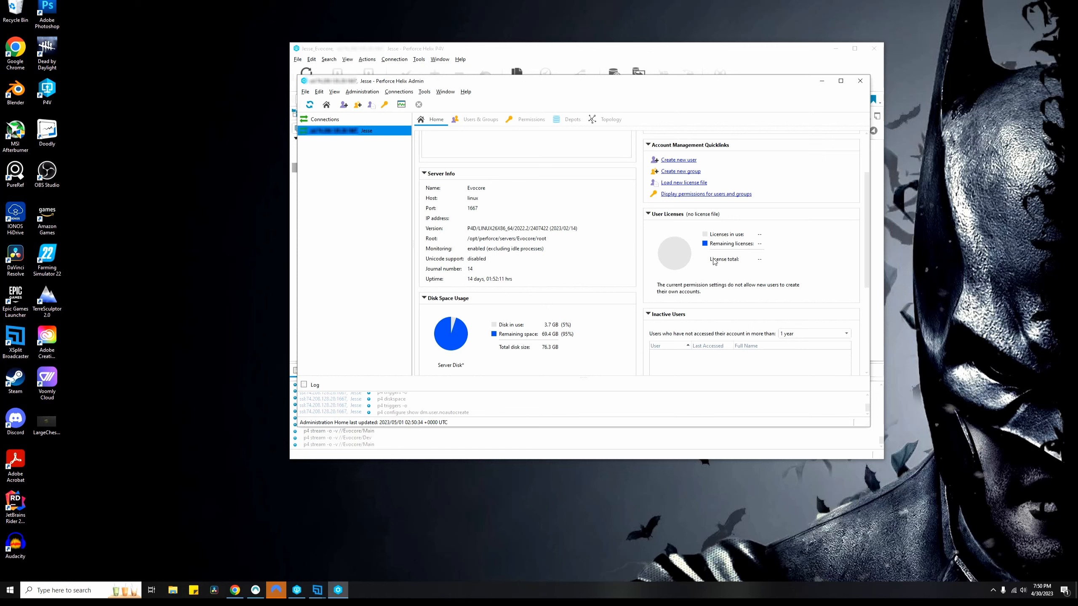
scroll(696, 268, down, 7)
scroll(695, 267, up, 9)
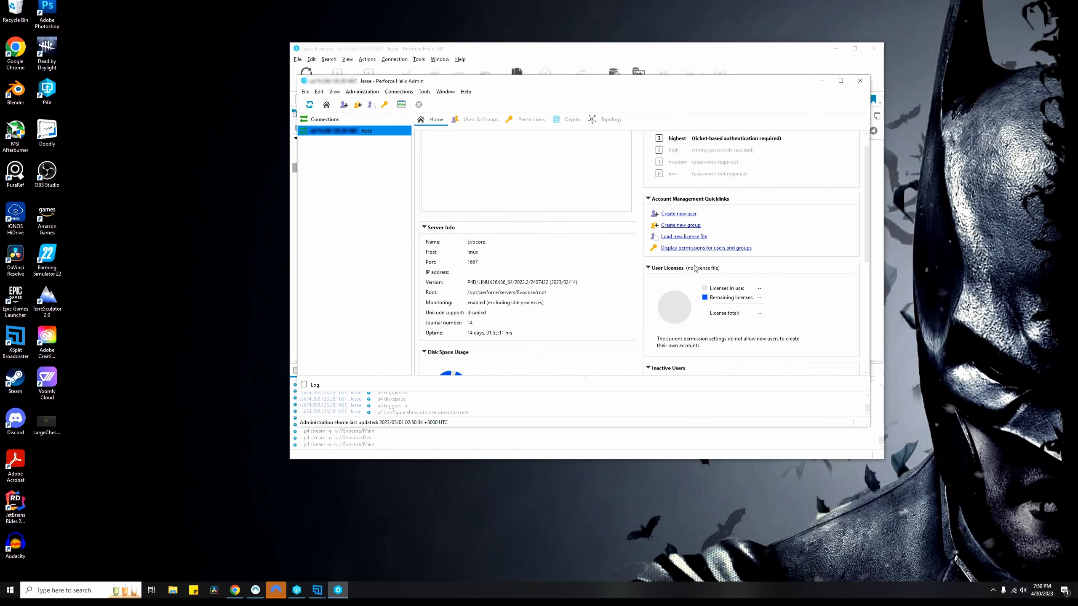
scroll(695, 267, up, 1)
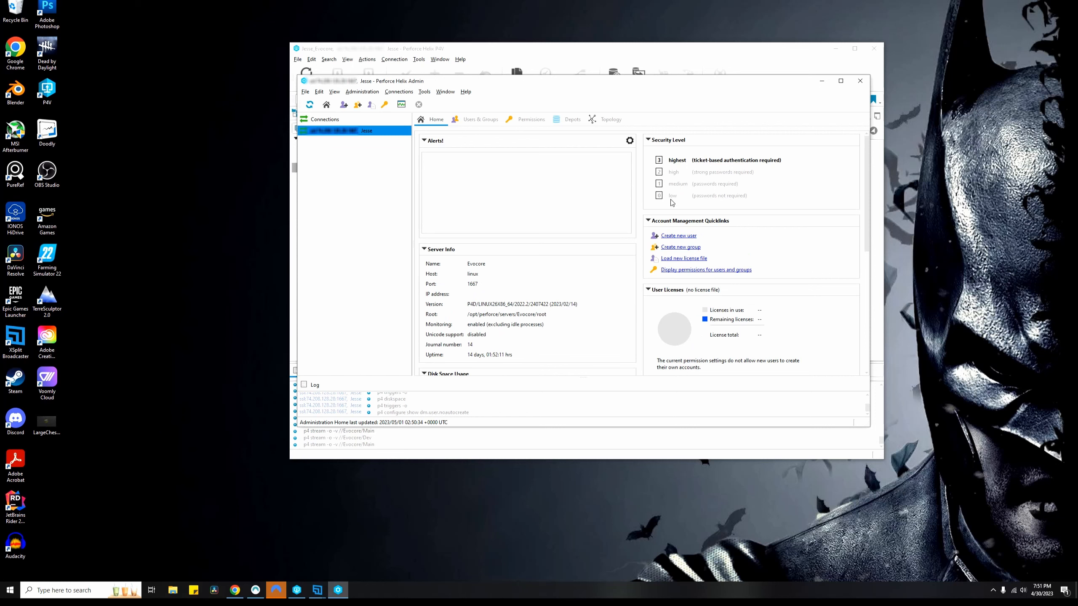
click(356, 94)
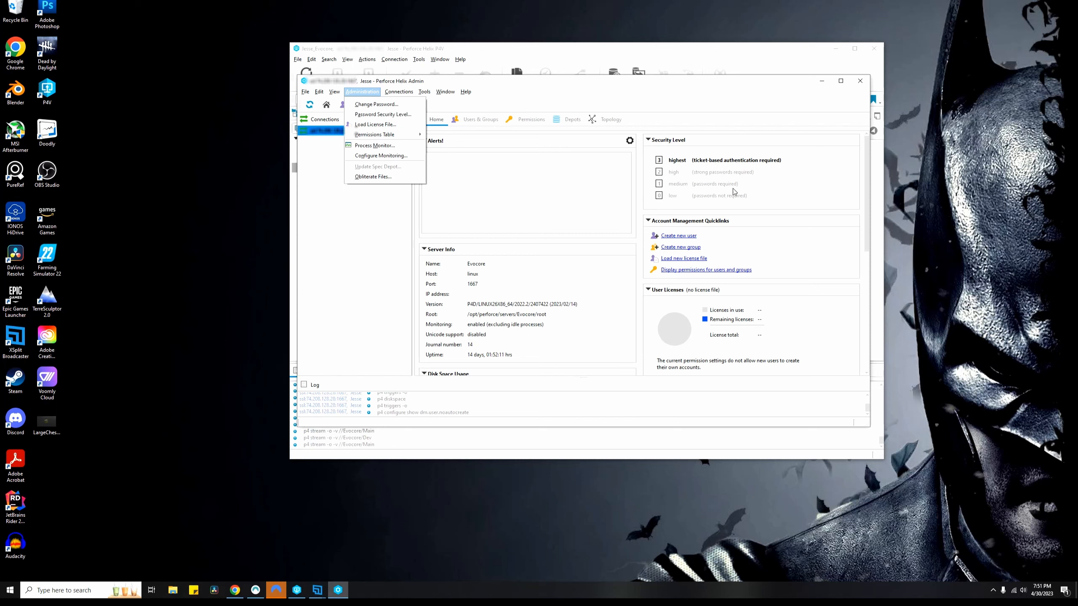
click(601, 90)
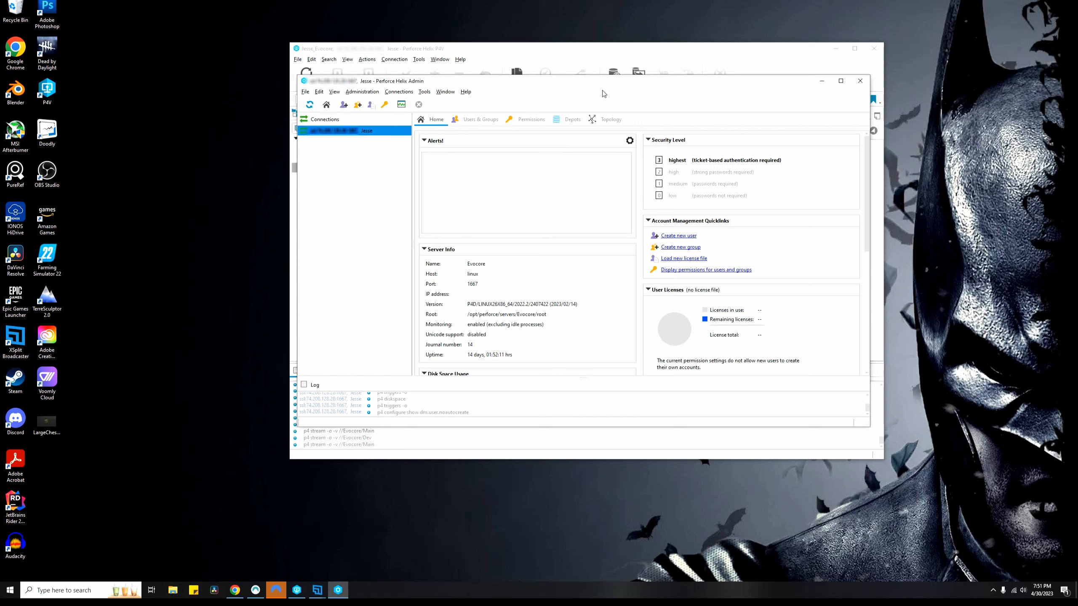
Step: Create a standard user Test with an e-mail address and the full name Test Account, and save it
click(478, 122)
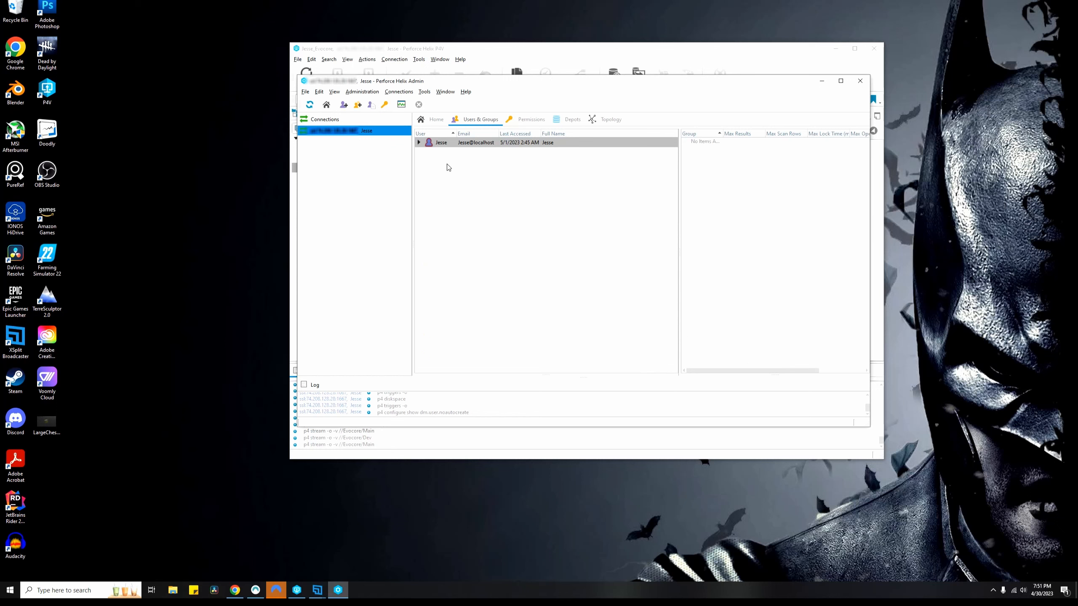
click(343, 105)
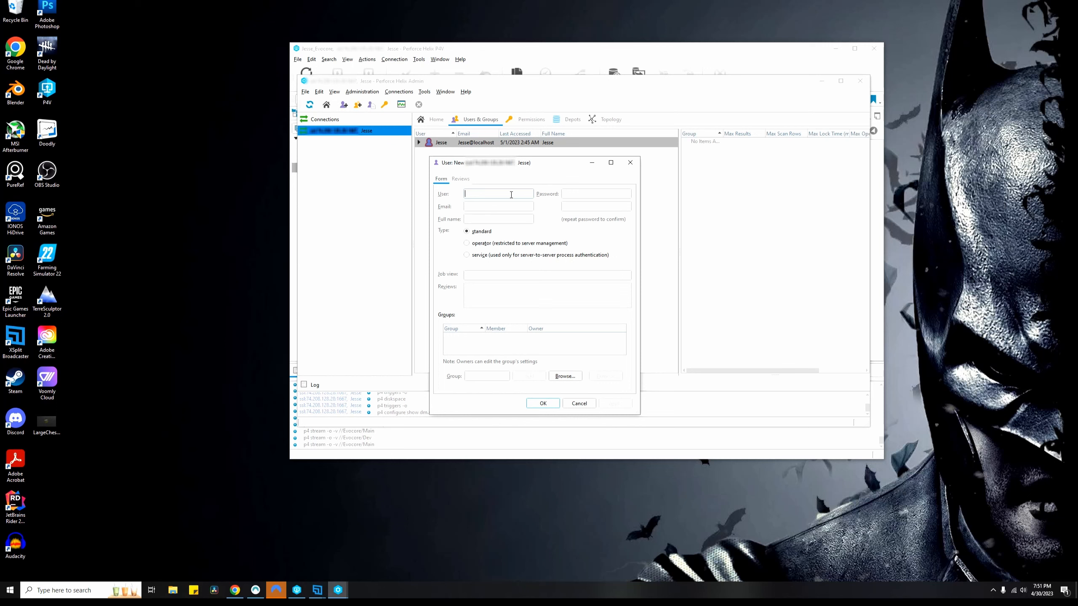
text(Te)
key(Tab)
text(@test.com)
key(Tab)
text(Test Account)
click(615, 404)
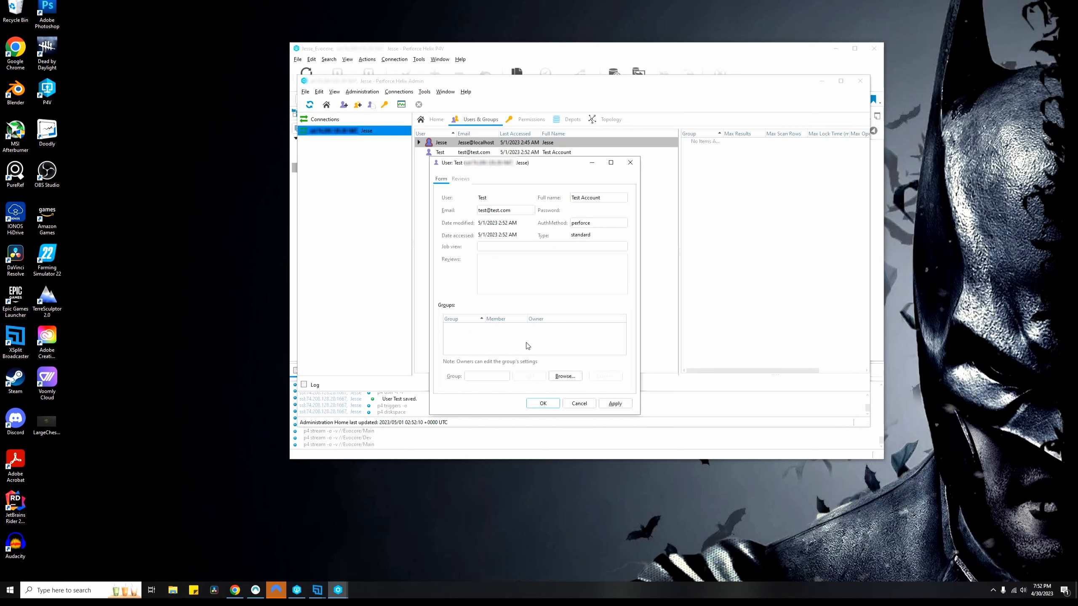
click(551, 404)
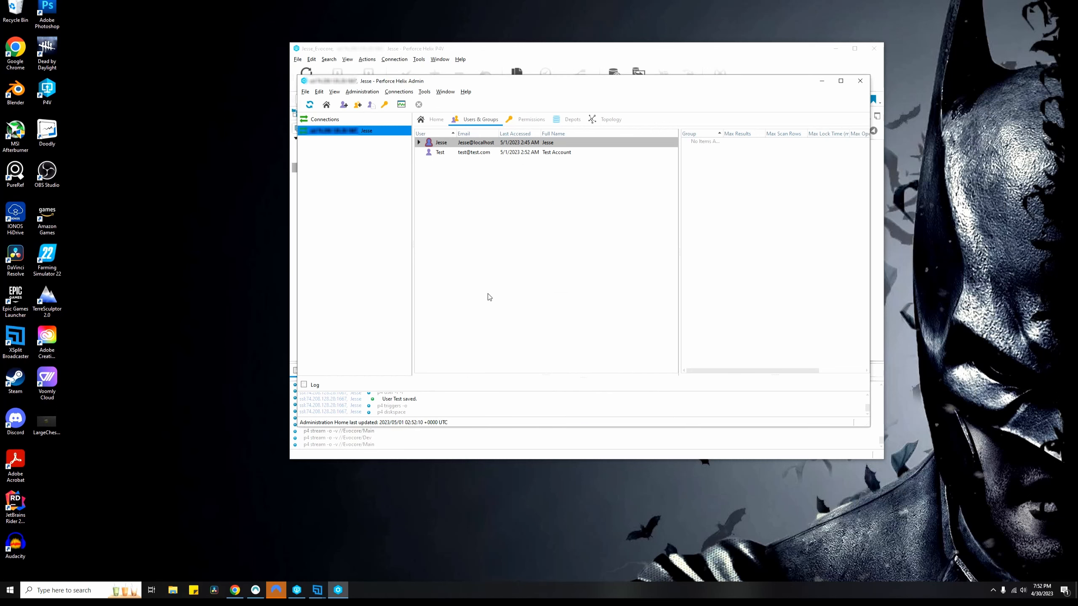
Step: Show the server permissions and examine the all-users access entry and the Test user's access to each depot
click(440, 154)
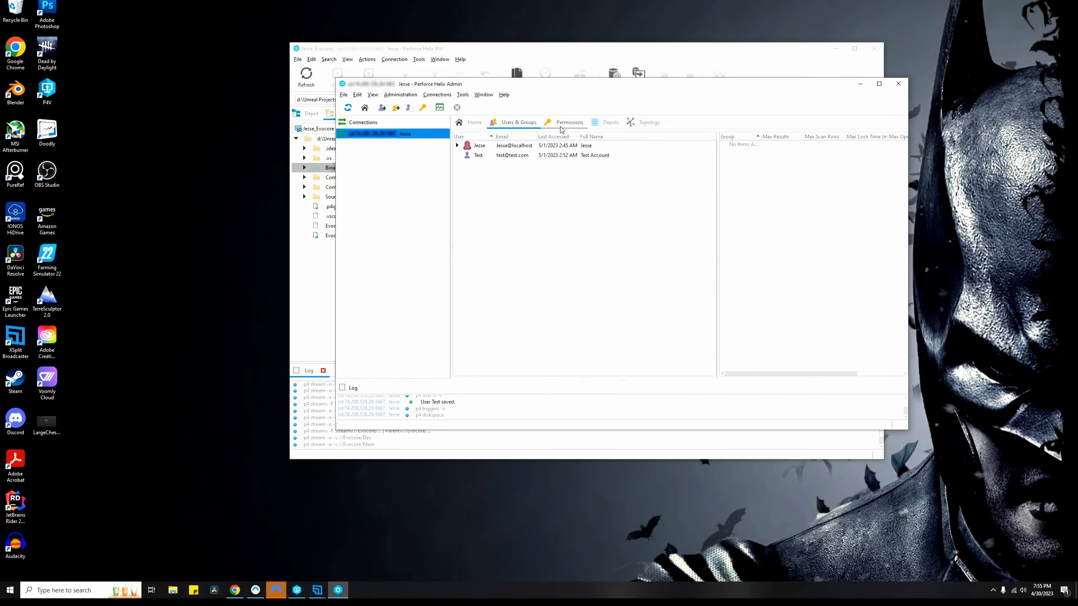
click(562, 130)
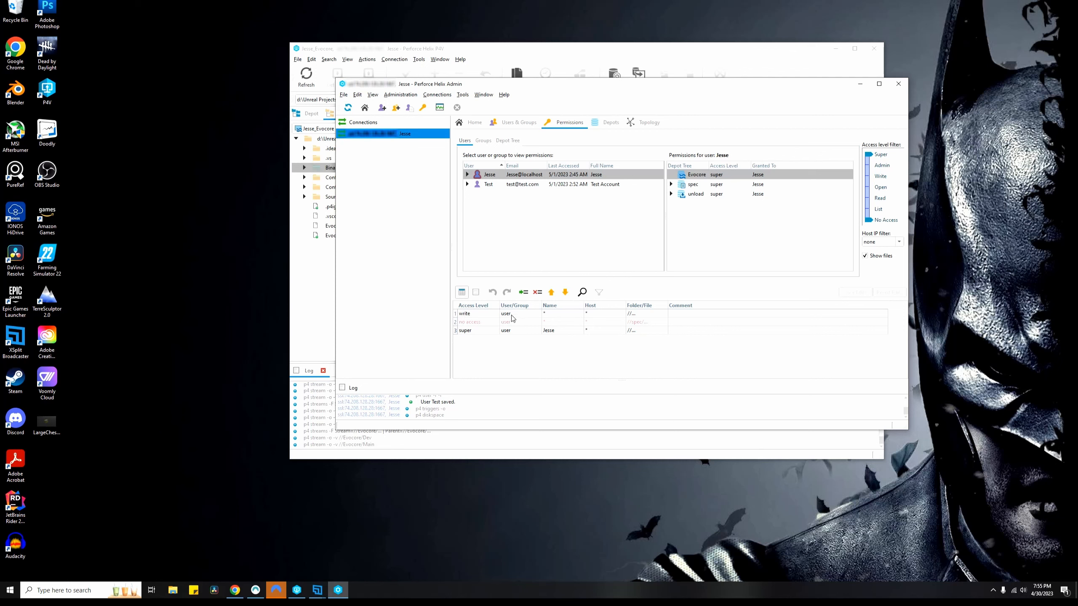
click(524, 316)
click(537, 313)
click(523, 359)
click(516, 314)
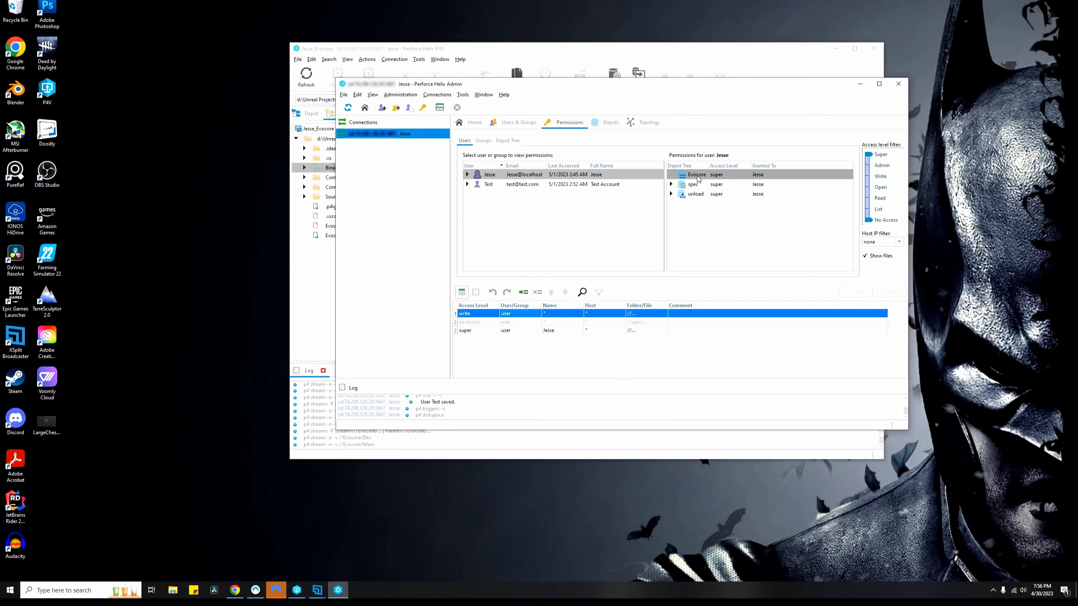
click(494, 187)
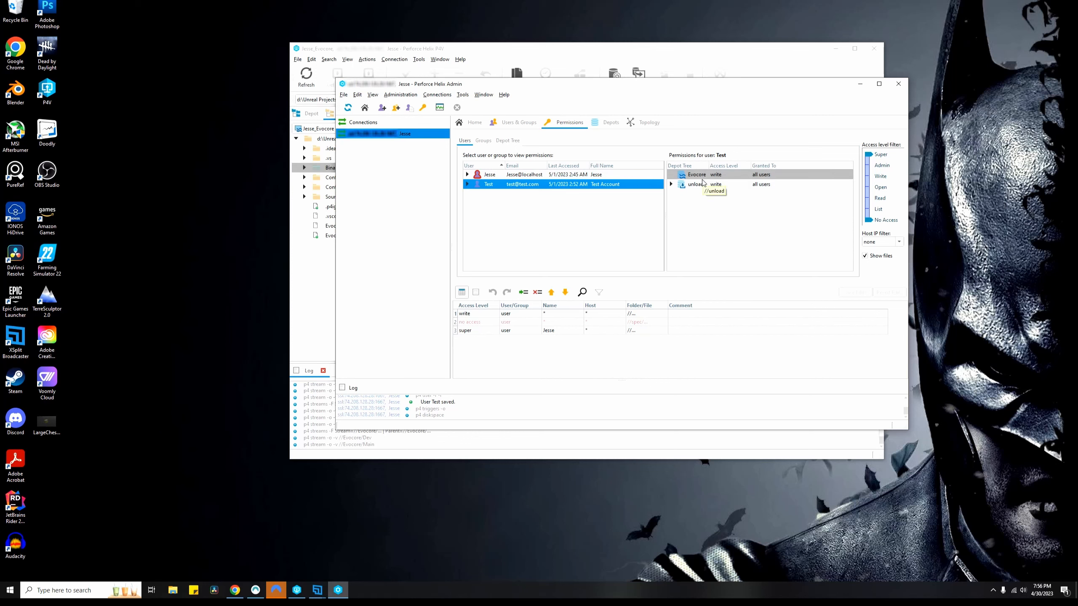
Step: Review the permissions by group and by depot tree, and return to the per-user view
click(484, 140)
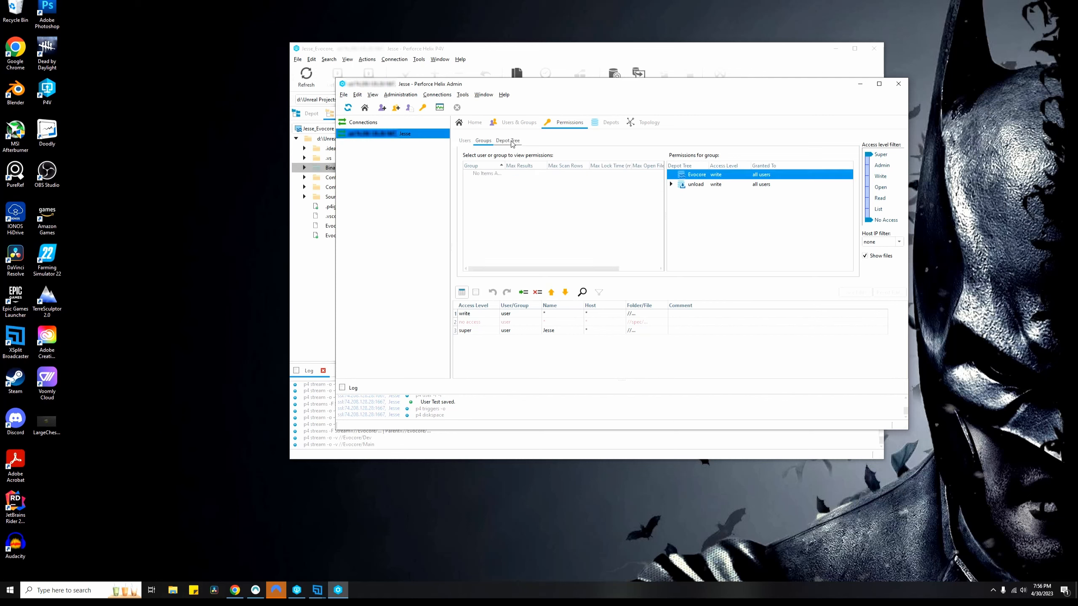
click(511, 142)
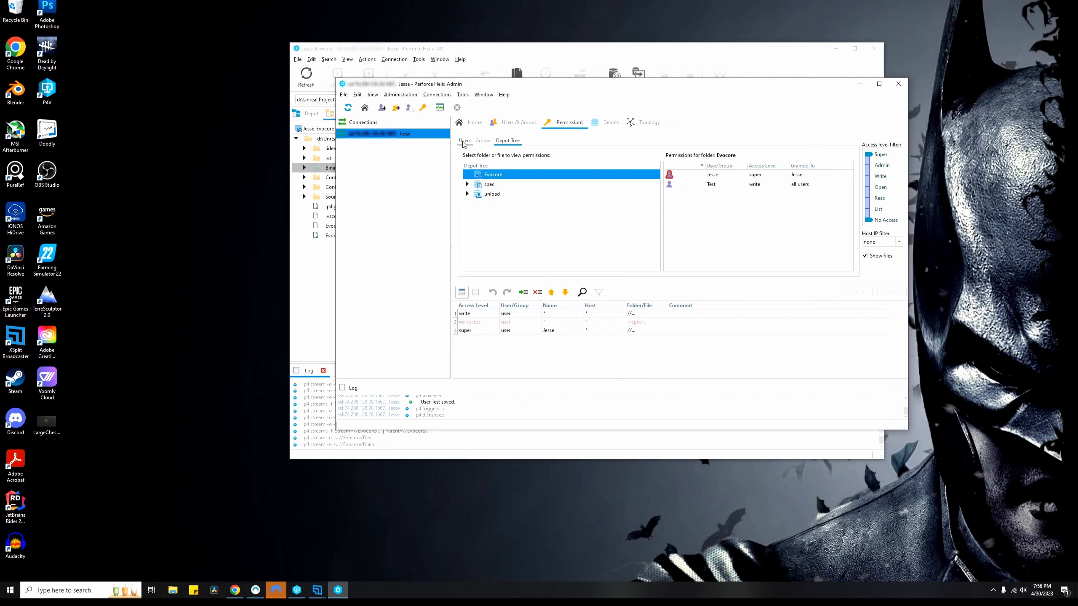
click(464, 142)
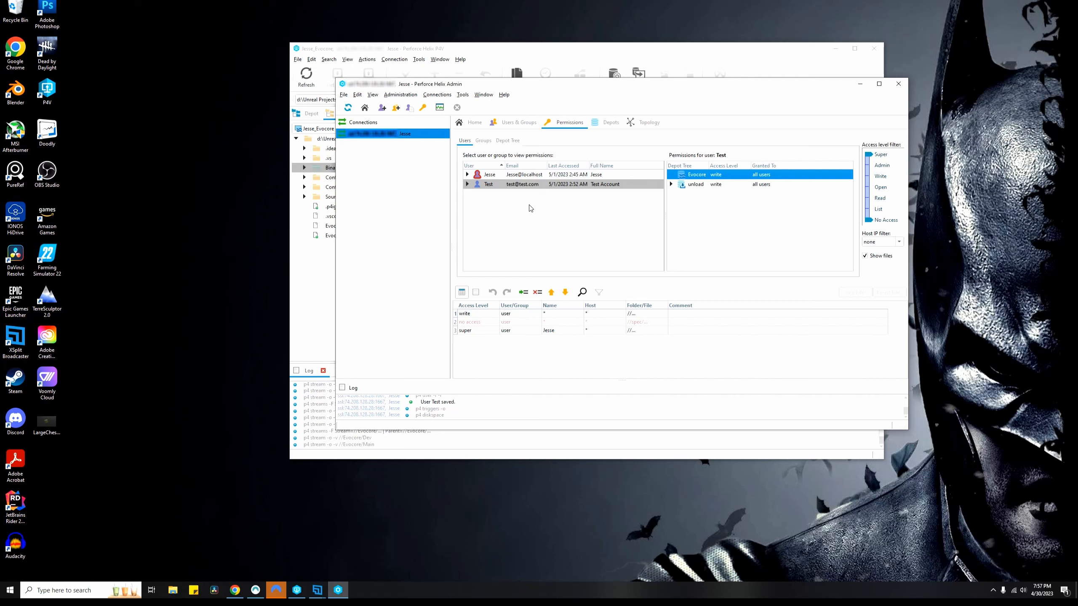
Step: Set the access level of the first permission entry, which applies to all users, to write
click(488, 315)
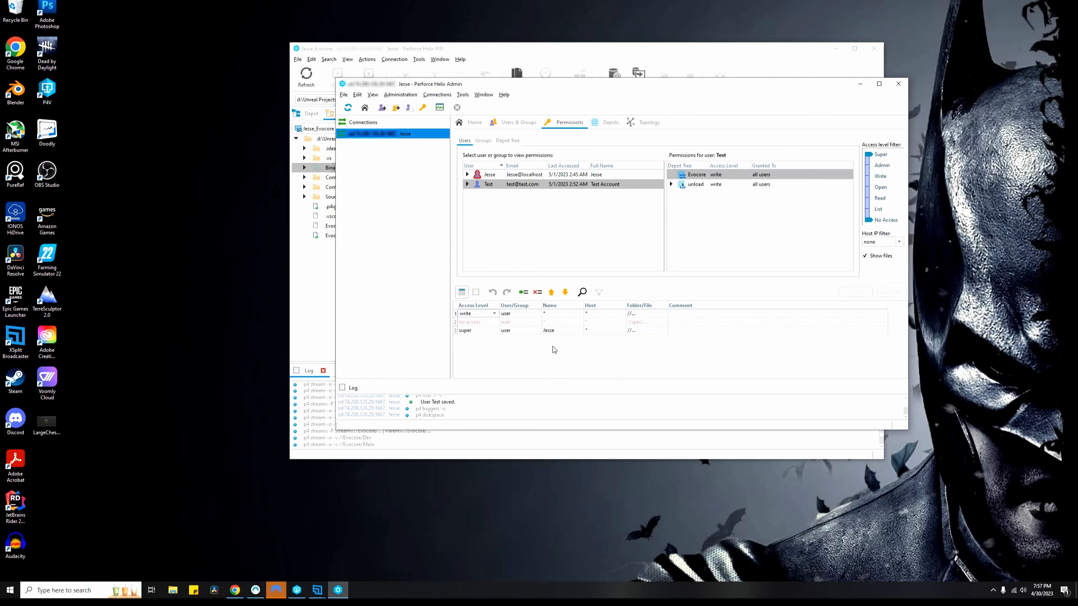
click(494, 314)
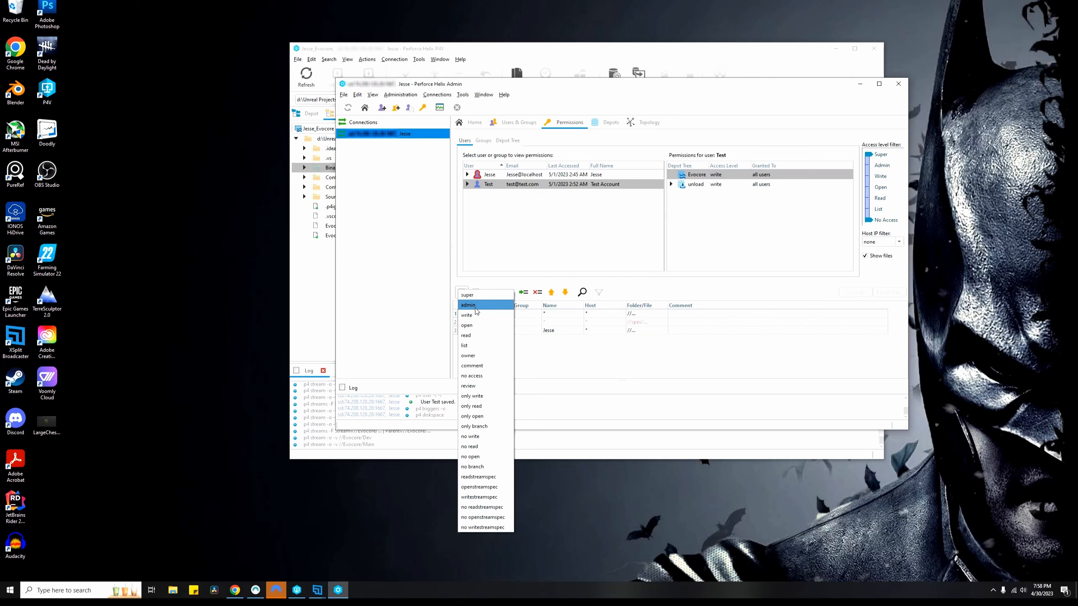
click(475, 315)
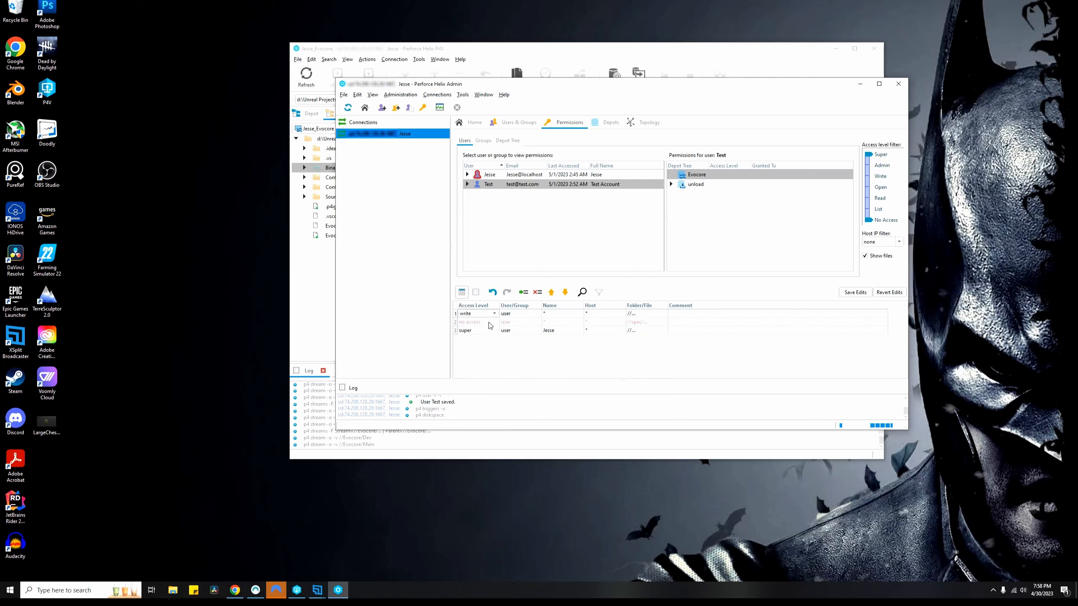
Step: Restrict the first permission entry to the user Test and the folder //Evocore/Dev/..., and save the permission edits
click(565, 313)
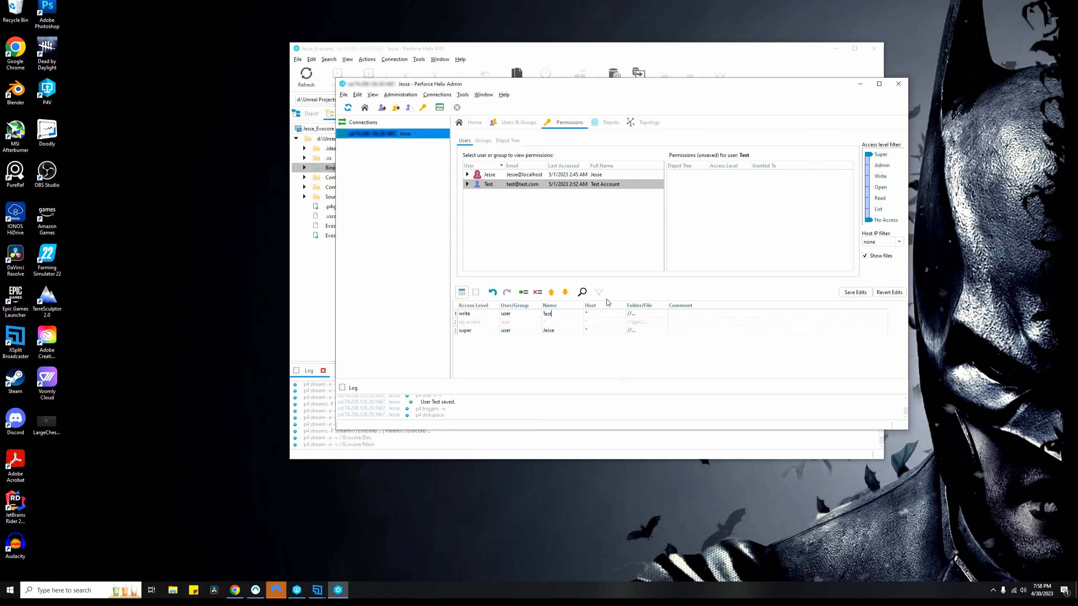
click(653, 315)
text(vocore/Dev)
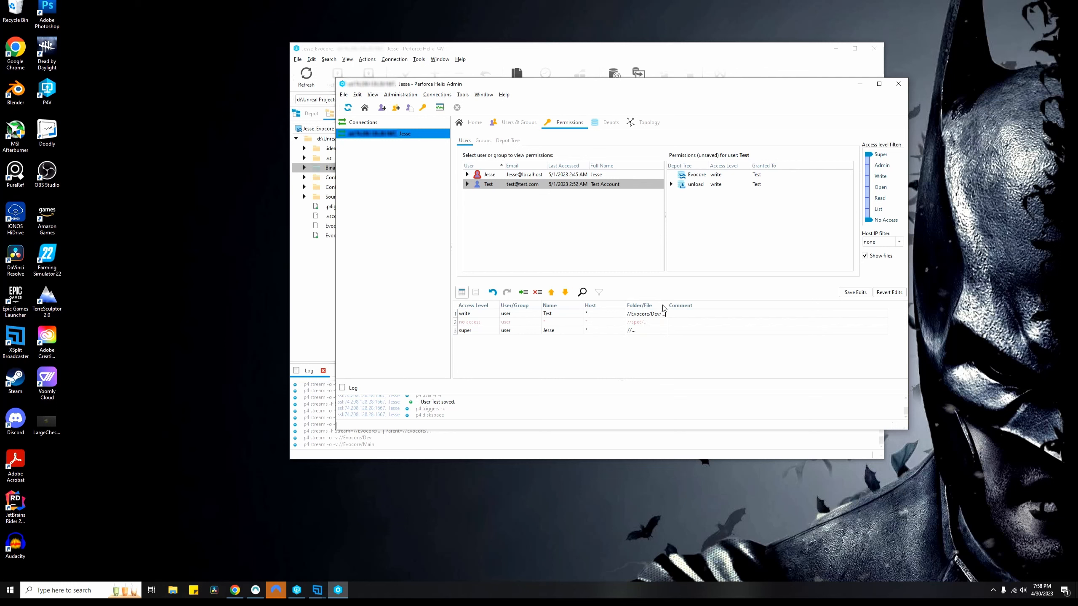
click(851, 294)
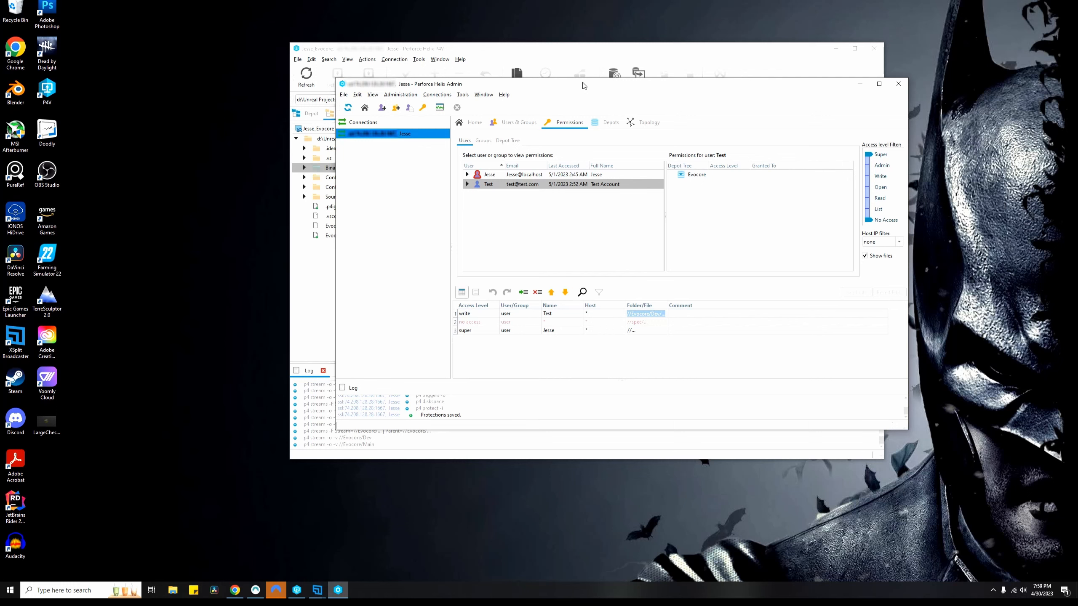
Step: Switch to P4V and open a new connection to the same server as the user Test, without a workspace
click(581, 55)
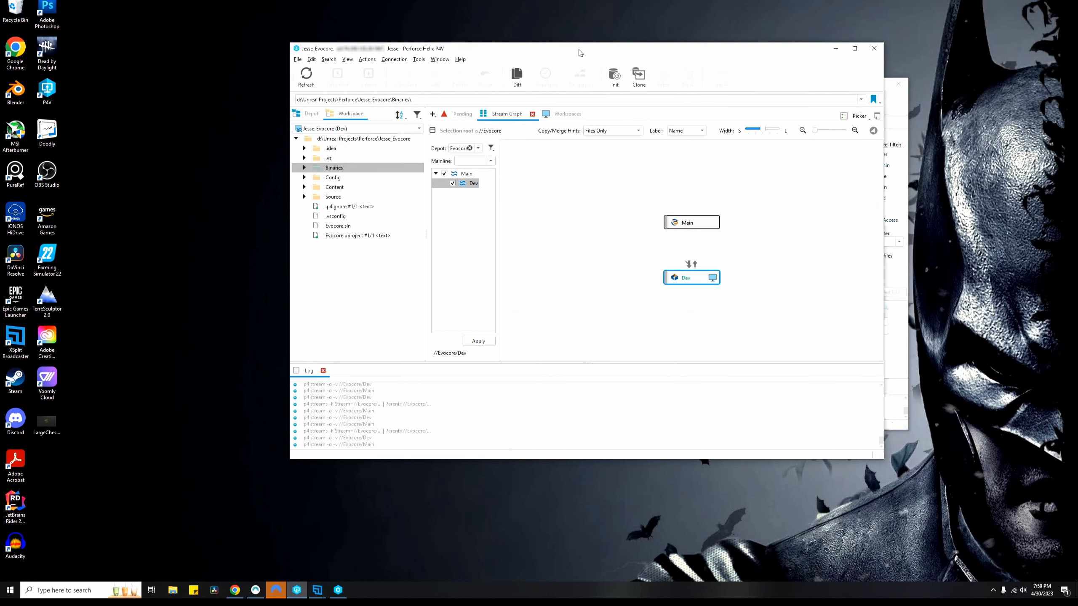
click(394, 59)
click(406, 71)
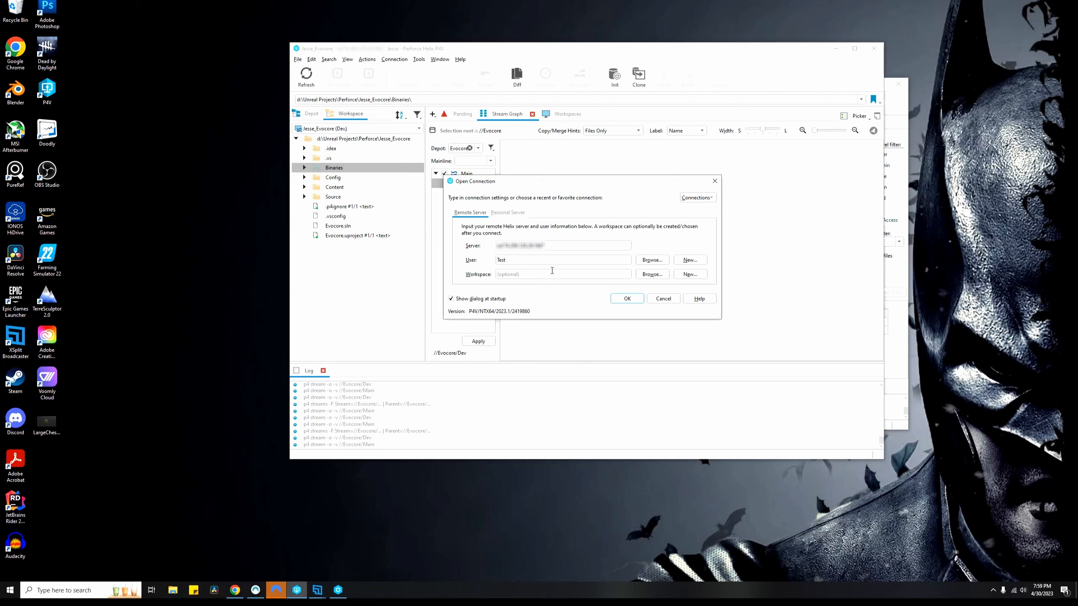
click(636, 300)
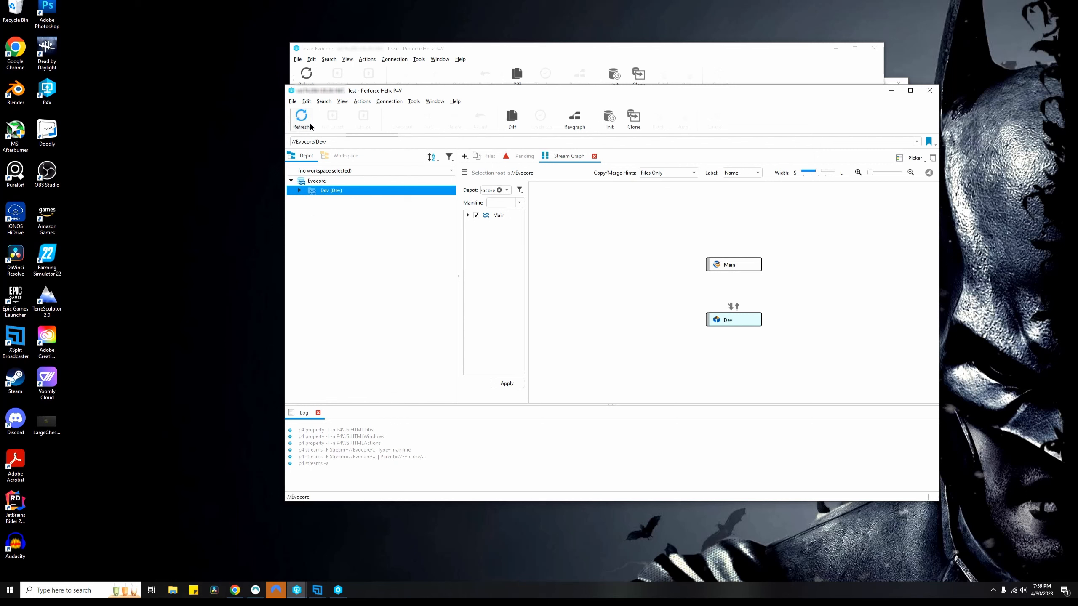
Step: Examine the Main and Dev streams in the Test user's stream graph and the contents of Dev in the depot tree
click(741, 271)
click(747, 319)
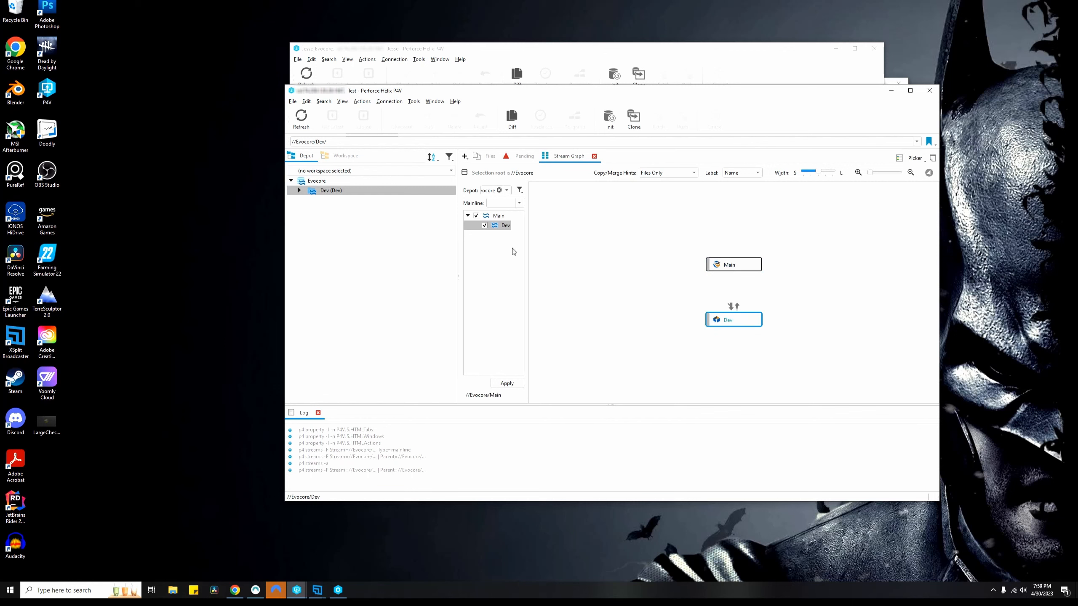
click(743, 271)
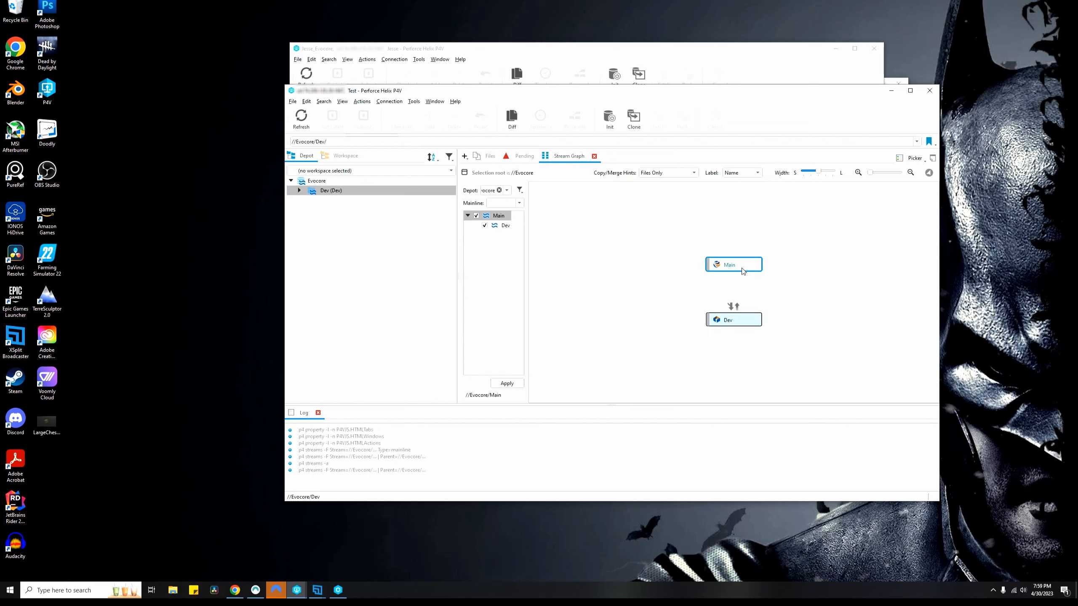
click(300, 192)
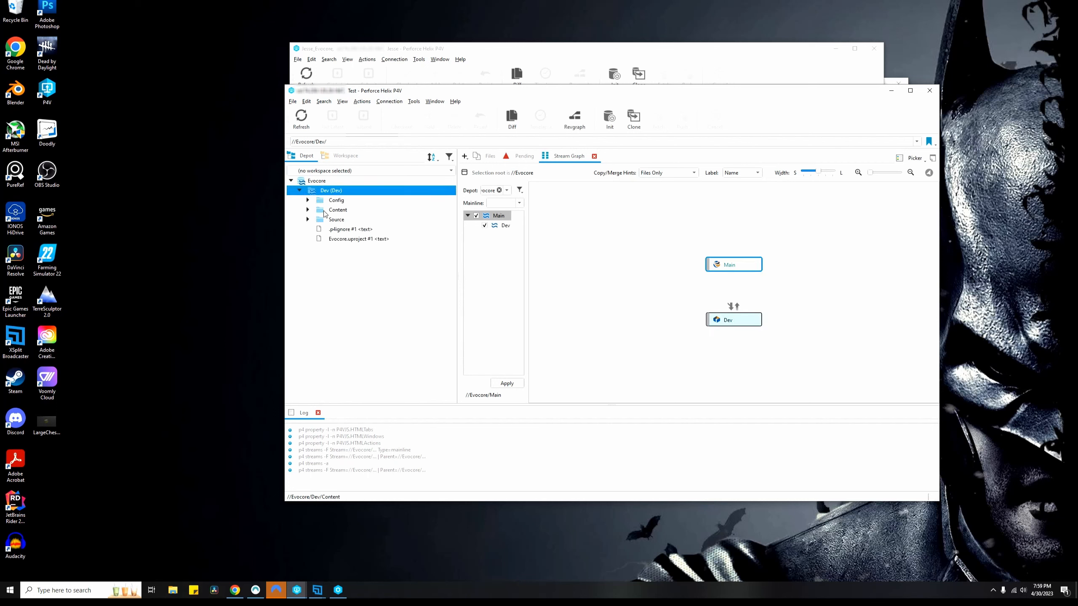
click(333, 275)
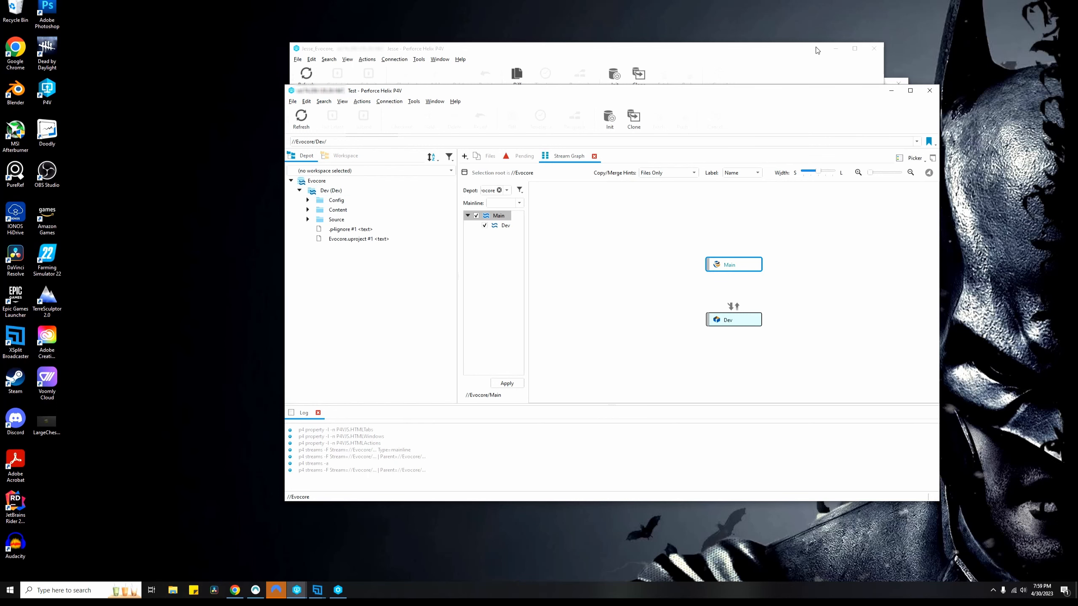
Step: Switch back to Helix Admin, change the folder of Test's write entry to //Evocore/Main/..., and save the edits
drag(815, 46, 714, 32)
click(821, 81)
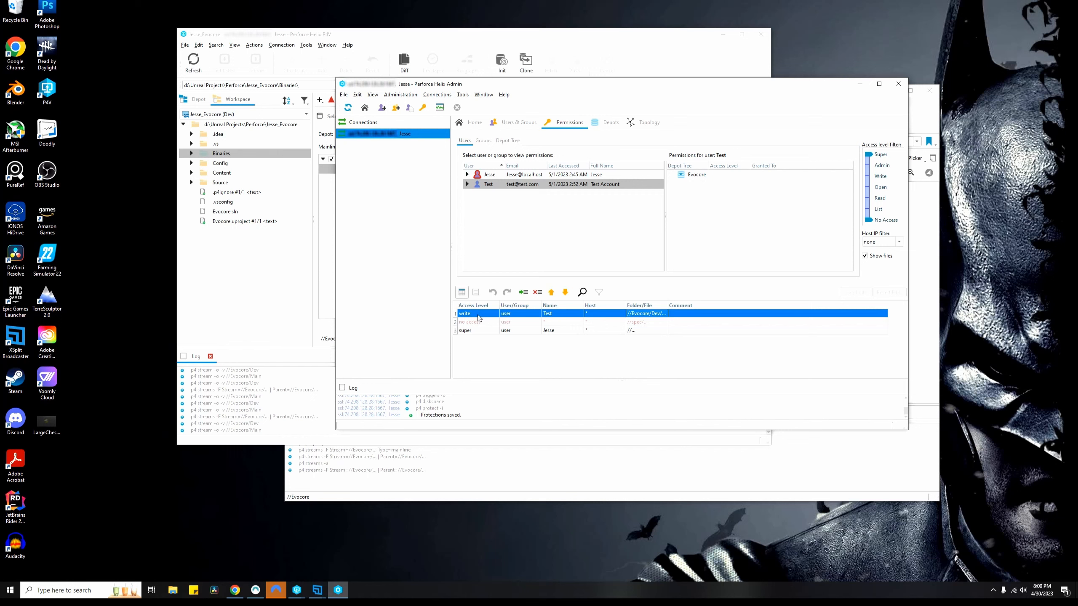
click(660, 317)
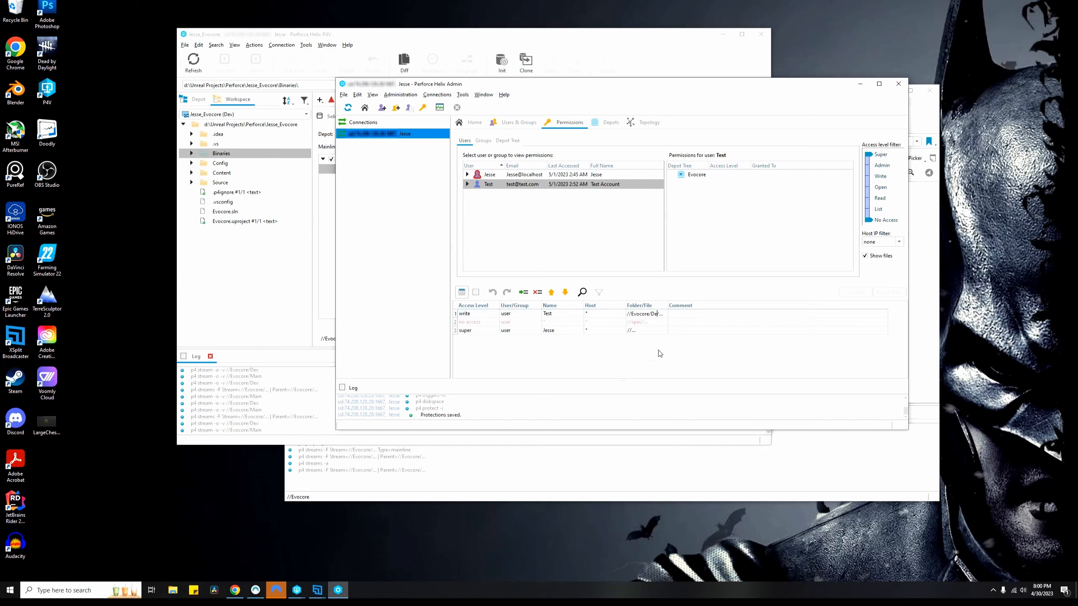
key(BackSpace)
key(BackSpace)
text(Main)
key(Return)
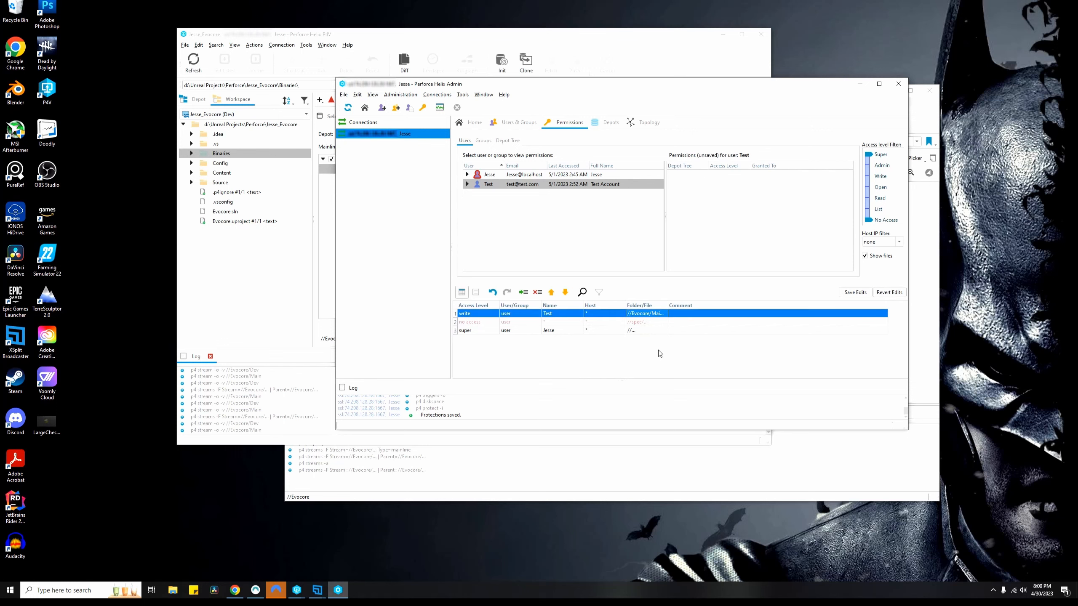
click(854, 293)
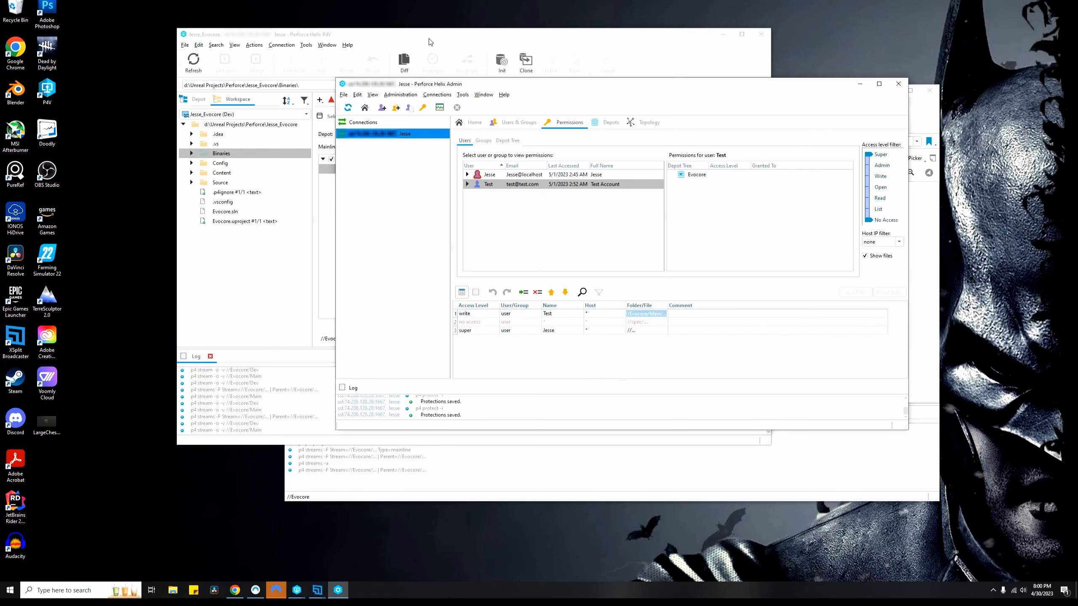
Step: Switch to the Test user's P4V window, refresh it, and examine the contents of Main in the depot tree
click(808, 502)
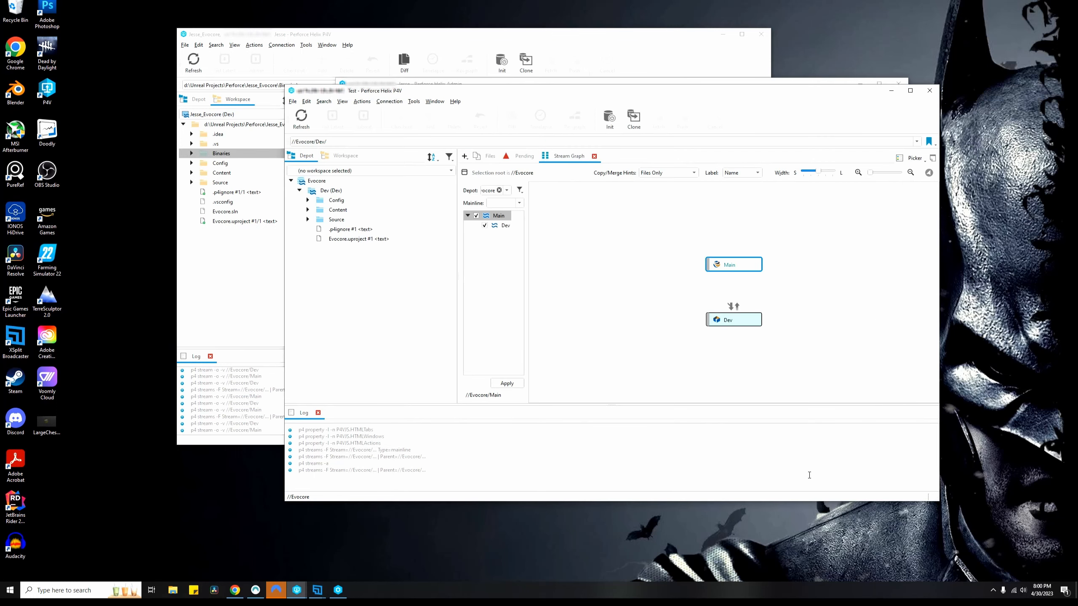
click(301, 117)
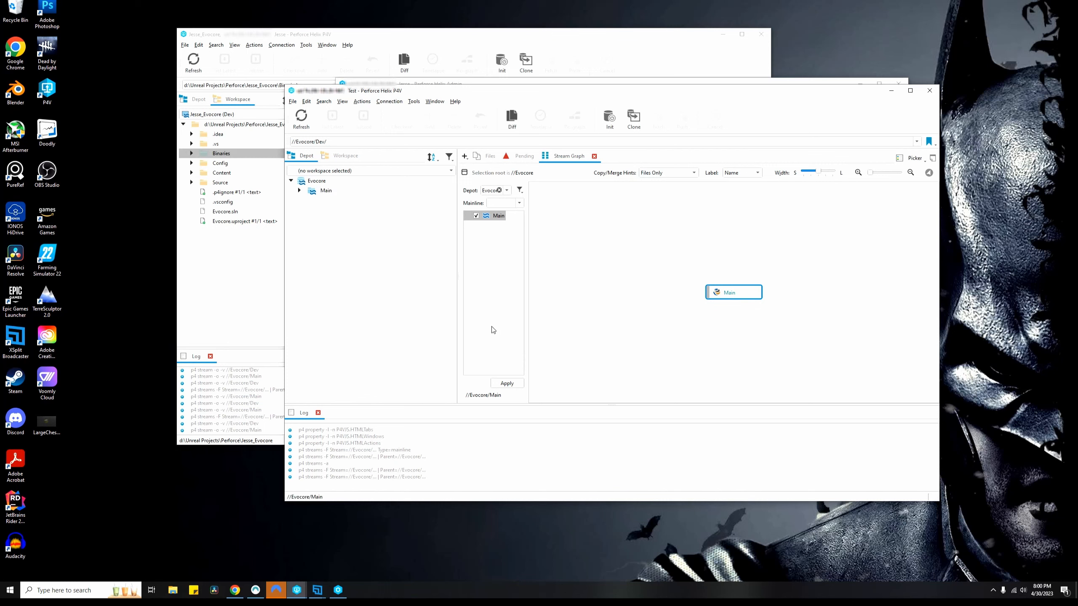
click(299, 190)
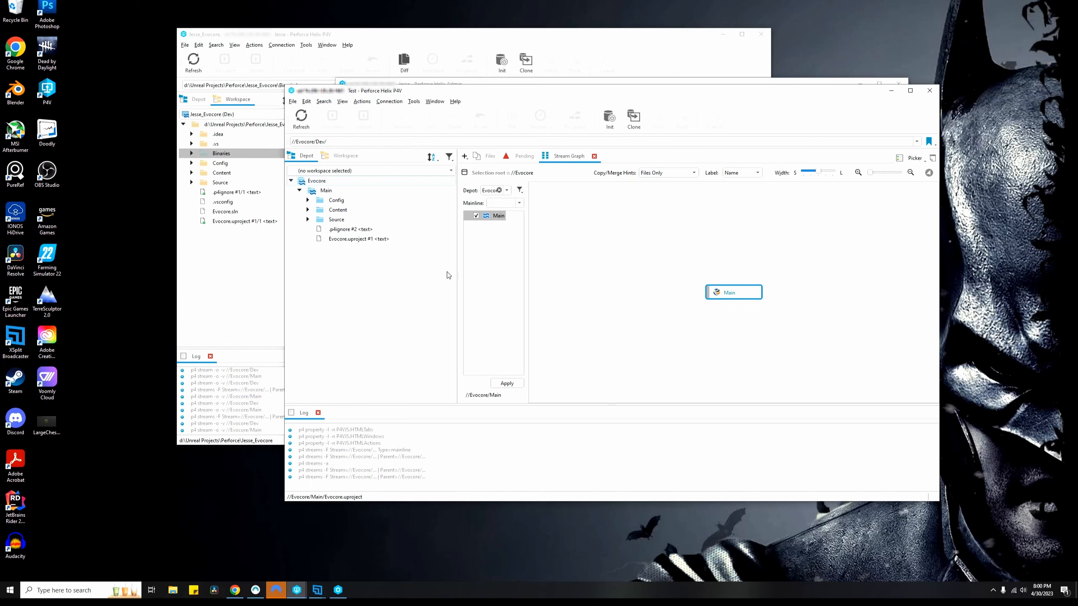
Step: Return to Helix Admin and set the access level of Test's entry for the Main stream to read
click(685, 83)
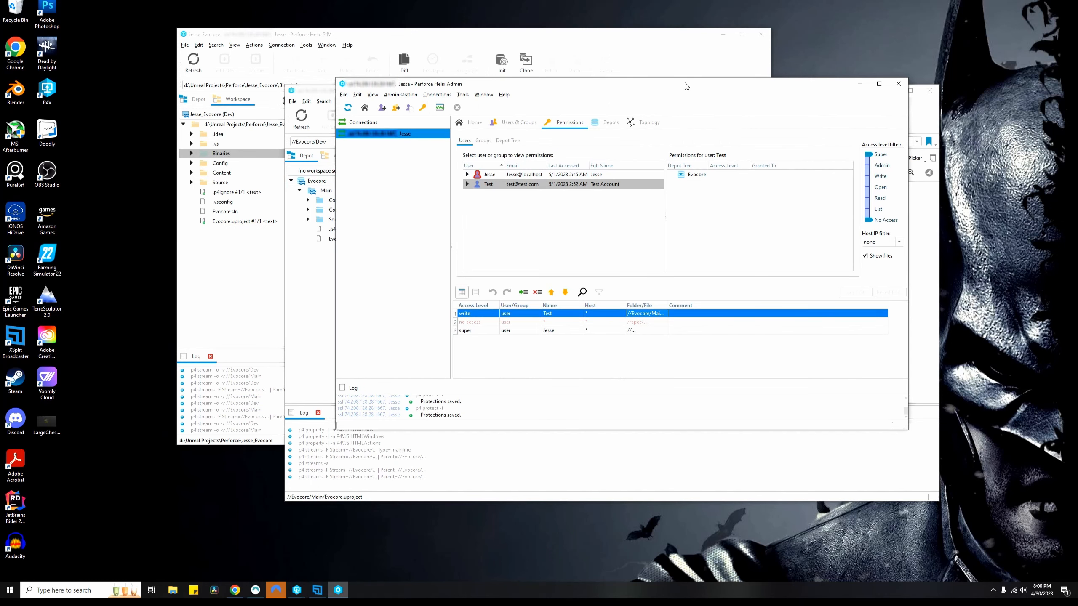
click(488, 315)
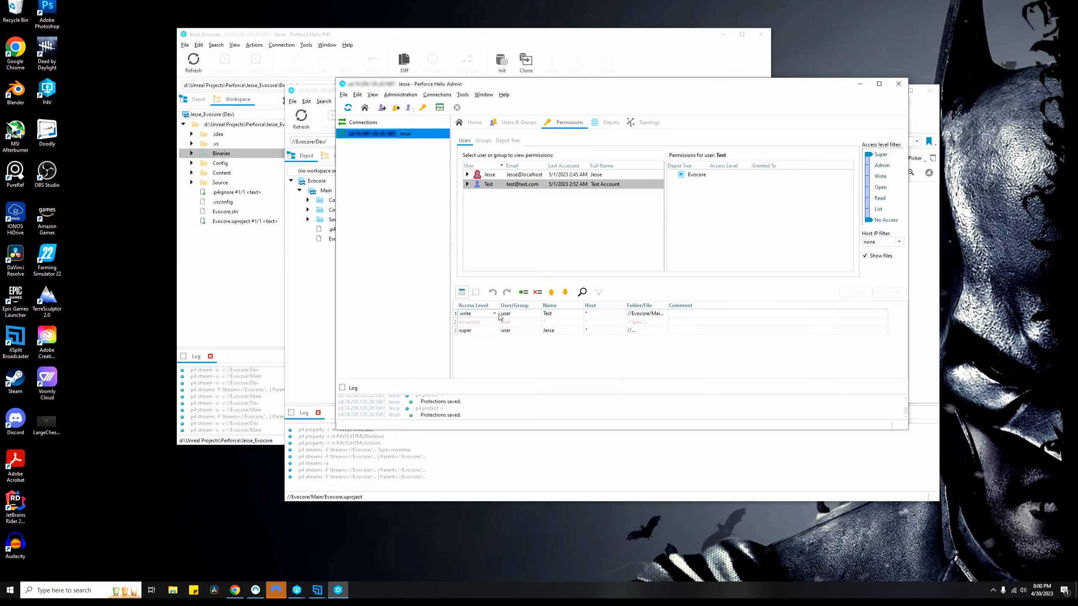
click(495, 314)
click(488, 336)
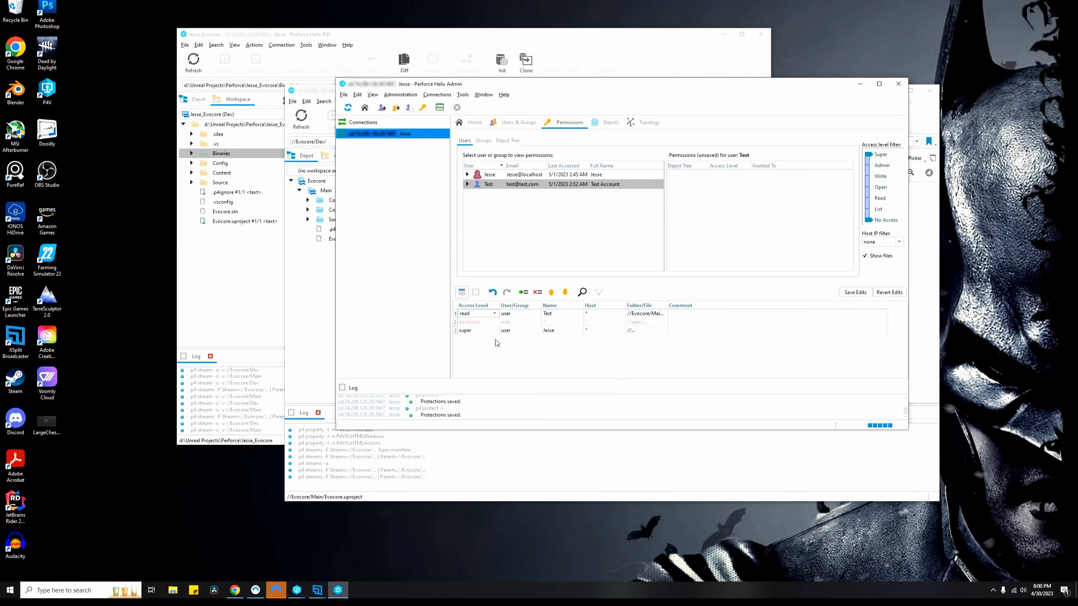
Step: Add a second permission entry giving the user Test write access to //Evocore/Dev/..., and save the permission edits
click(518, 294)
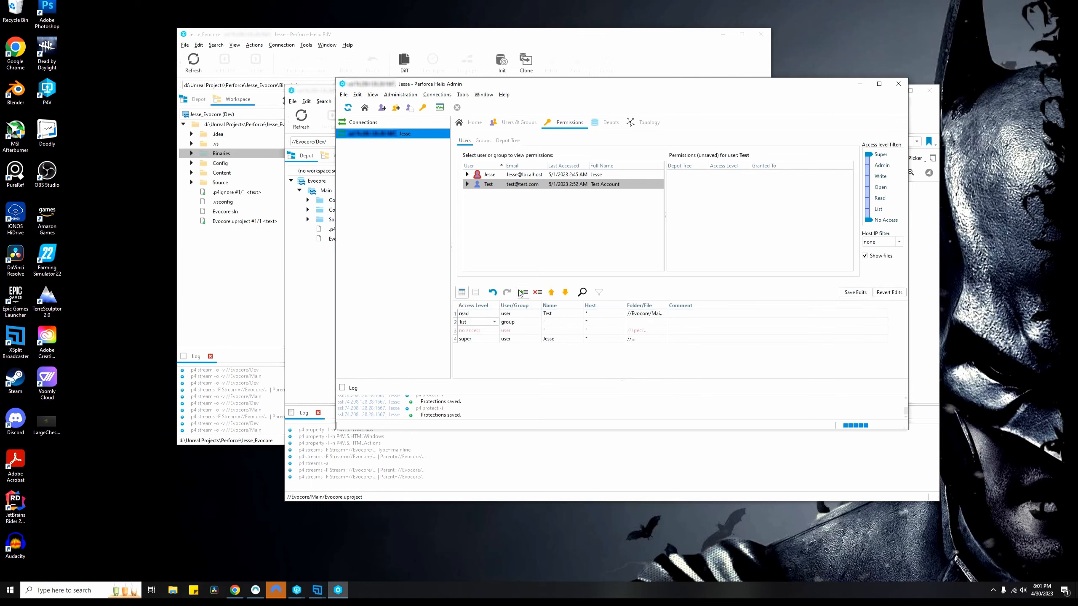
click(497, 324)
click(467, 293)
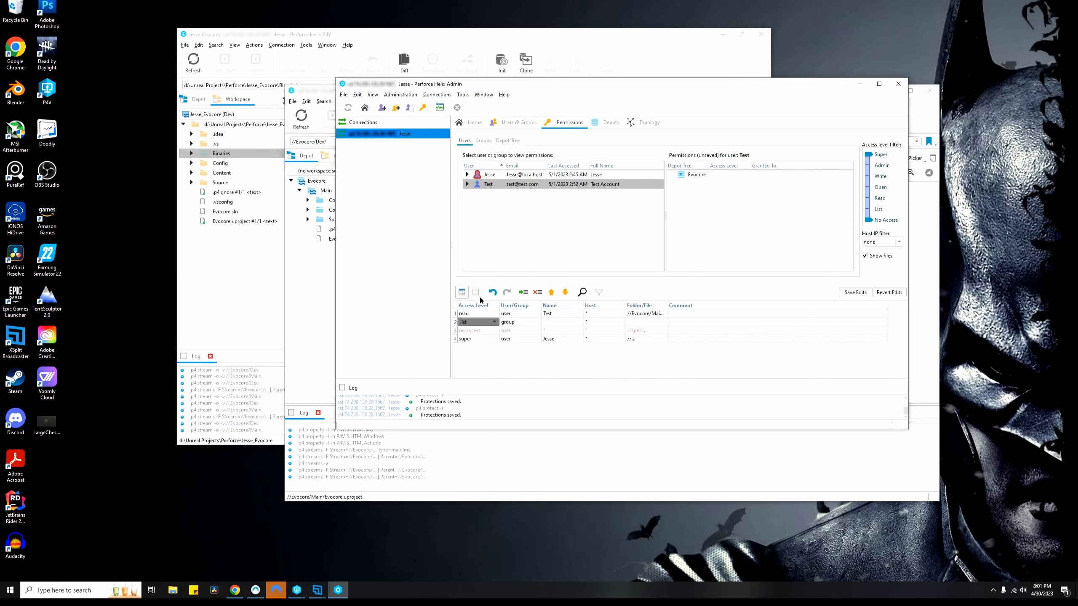
click(557, 322)
click(637, 321)
text(//Evocore/)
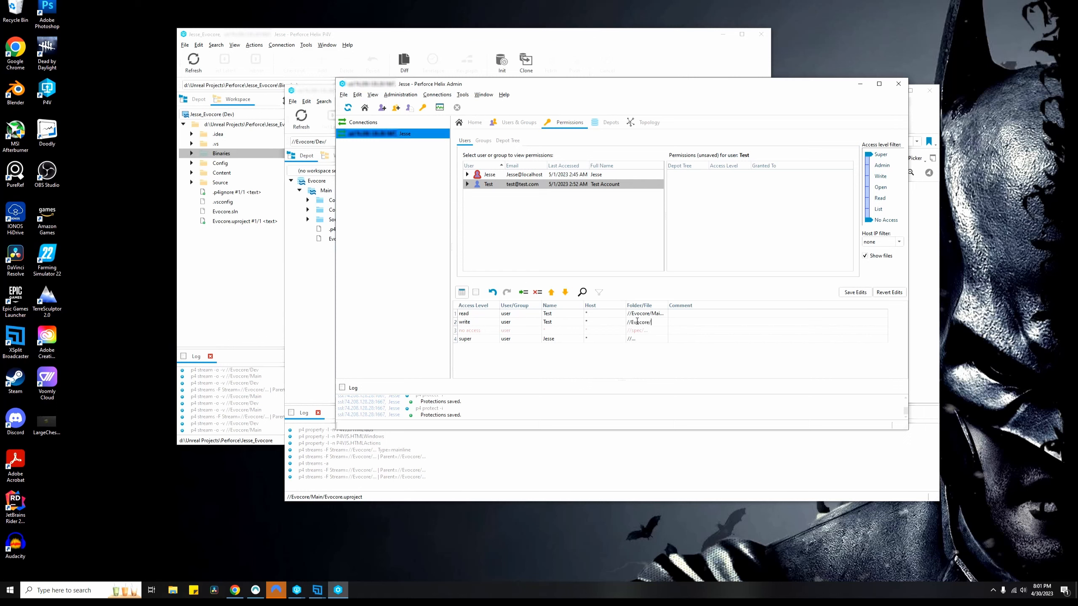
text(Dev/...)
key(Return)
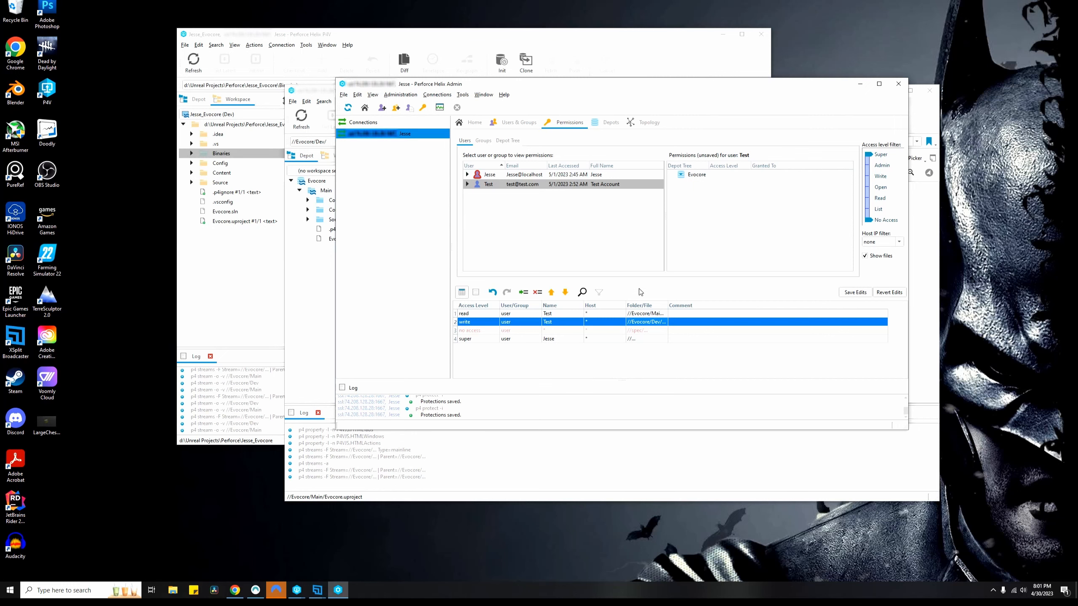
click(859, 293)
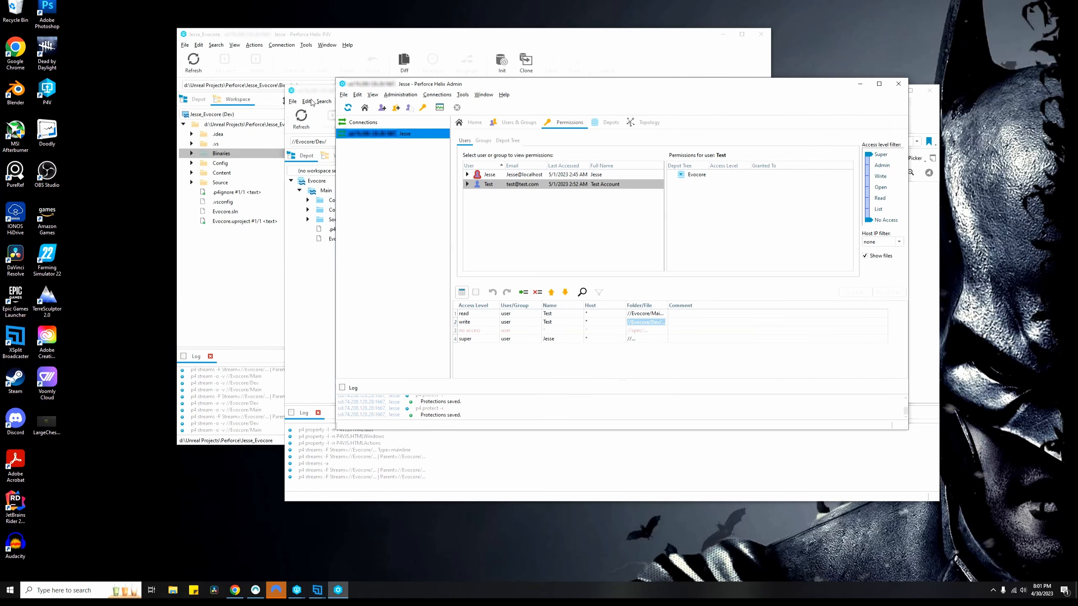
Step: Refresh the Test user's P4V window and examine the Dev and Main streams in the depot tree and stream graph
click(325, 93)
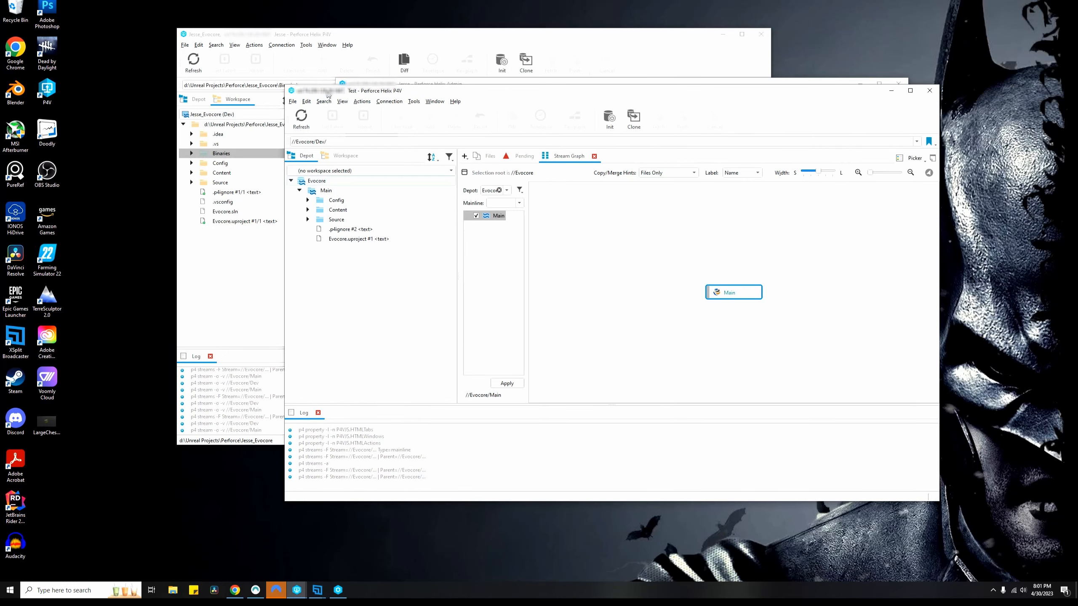
click(302, 122)
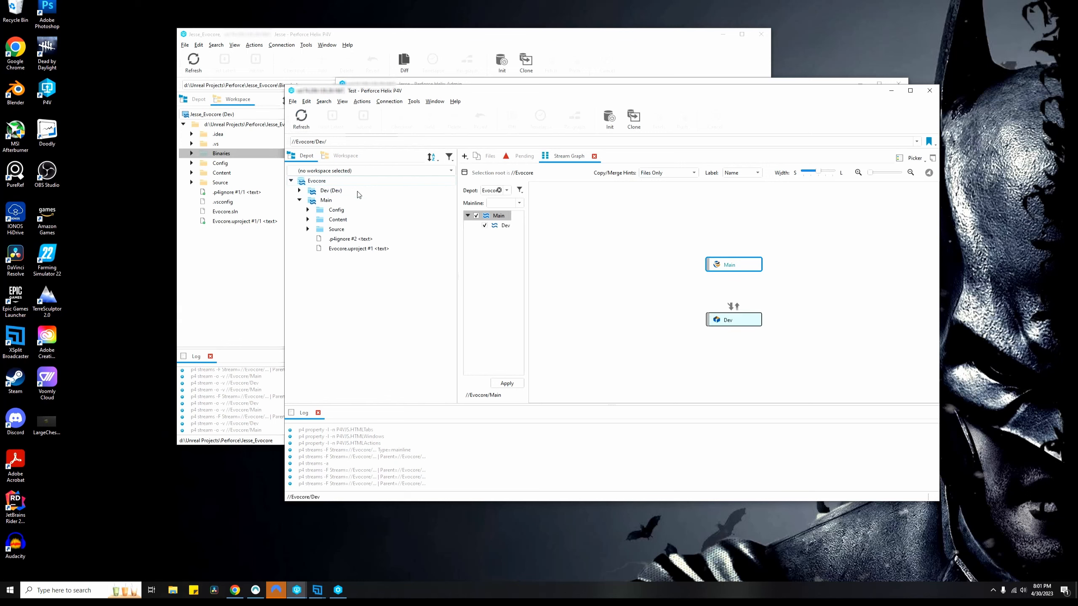
click(299, 200)
click(300, 200)
click(299, 191)
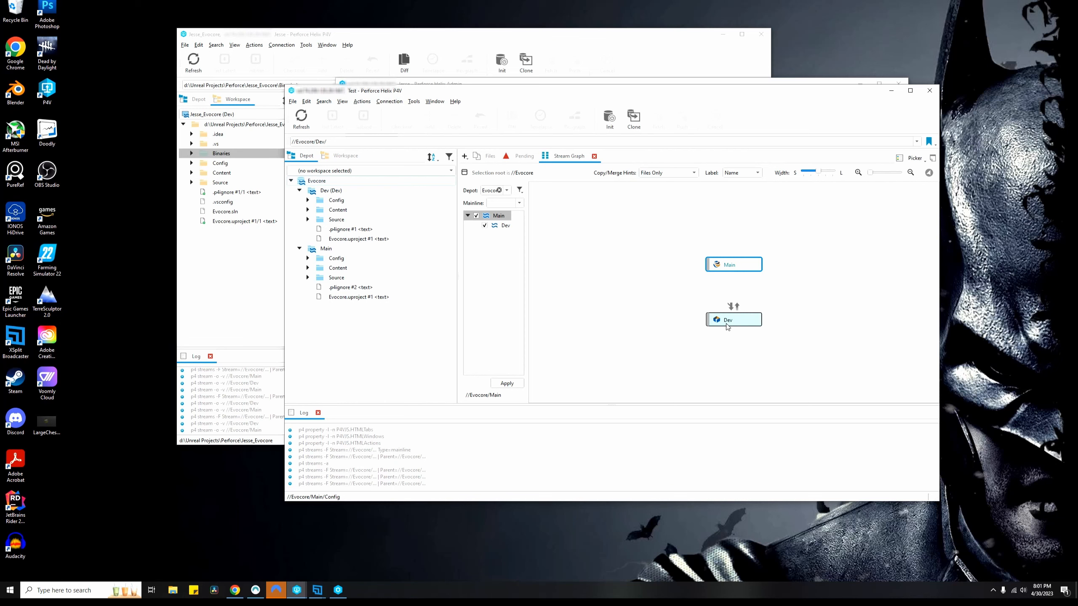
click(735, 268)
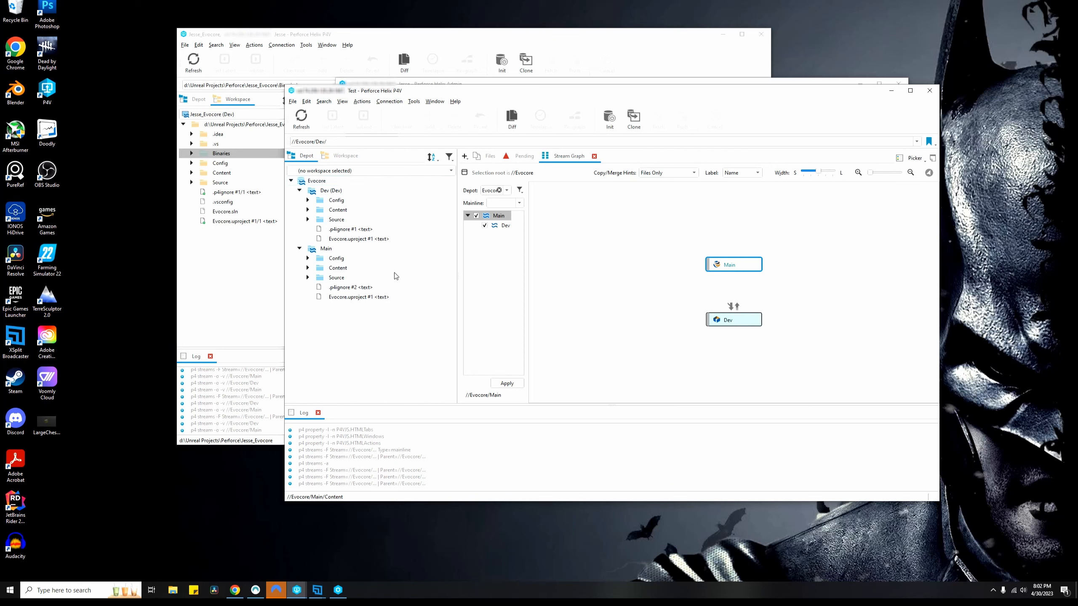